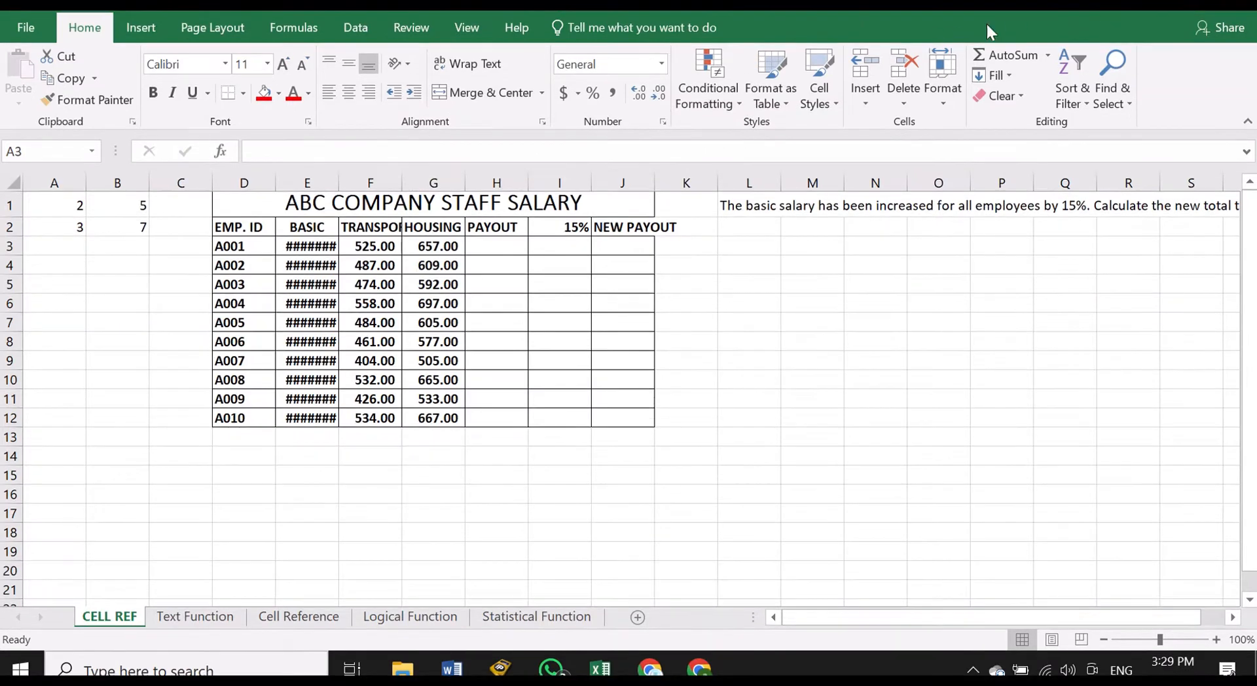
pyautogui.moveTo(222, 118)
pyautogui.mouseDown()
pyautogui.moveTo(230, 170)
pyautogui.moveTo(228, 113)
pyautogui.moveTo(206, 137)
pyautogui.mouseUp()
pyautogui.moveTo(255, 149)
pyautogui.mouseDown()
pyautogui.moveTo(400, 159)
pyautogui.moveTo(473, 148)
pyautogui.moveTo(300, 156)
pyautogui.mouseUp()
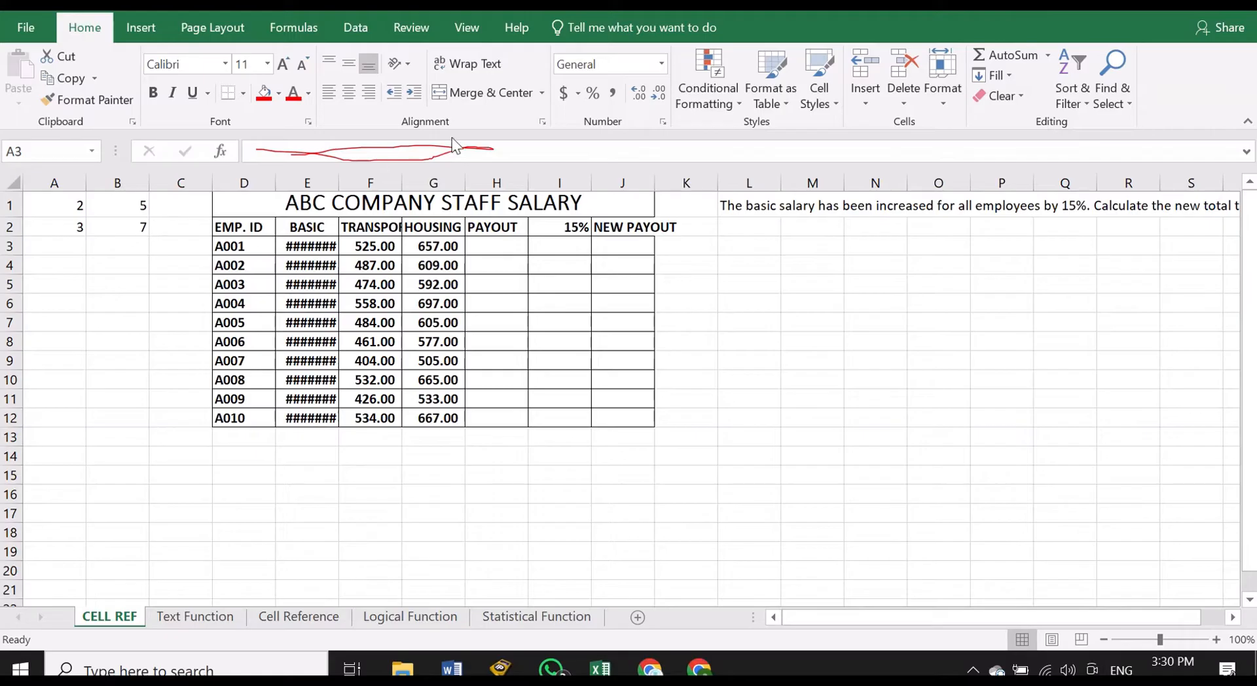
pyautogui.moveTo(361, 151); pyautogui.dragTo(466, 152)
pyautogui.moveTo(570, 156)
pyautogui.mouseDown()
pyautogui.moveTo(803, 156)
pyautogui.moveTo(707, 160)
pyautogui.mouseUp()
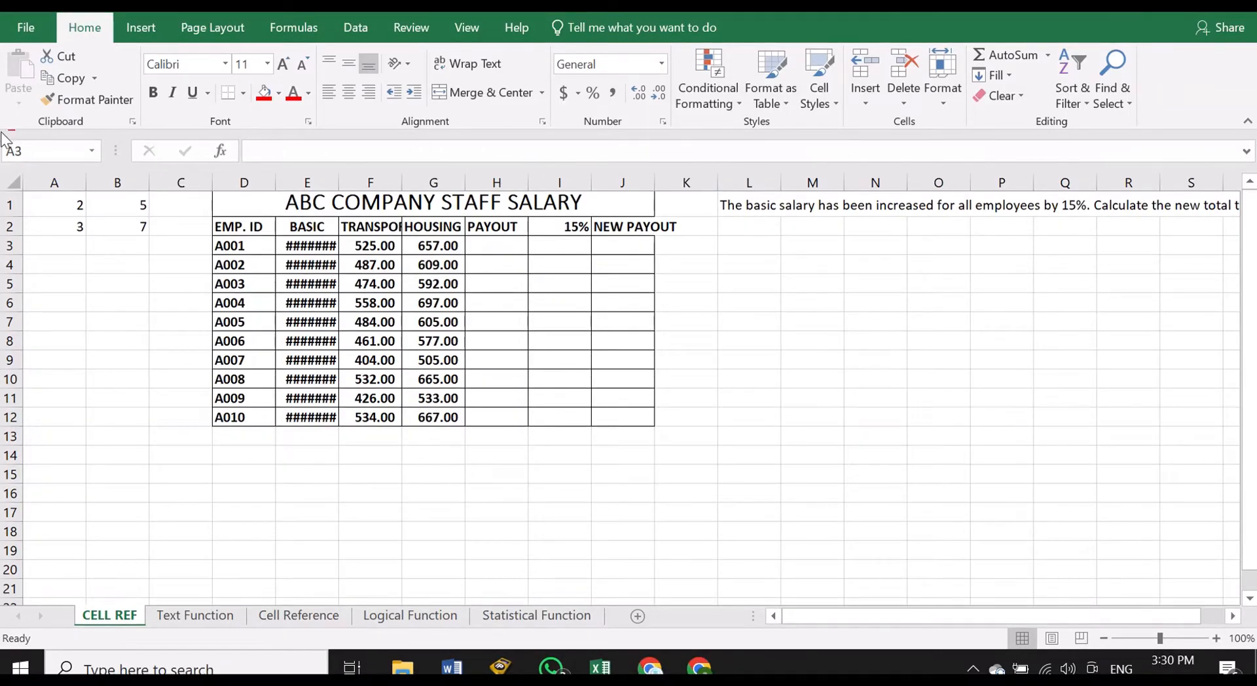
pyautogui.moveTo(17, 165)
pyautogui.mouseDown()
pyautogui.moveTo(37, 145)
pyautogui.moveTo(10, 133)
pyautogui.mouseUp()
pyautogui.click(824, 361)
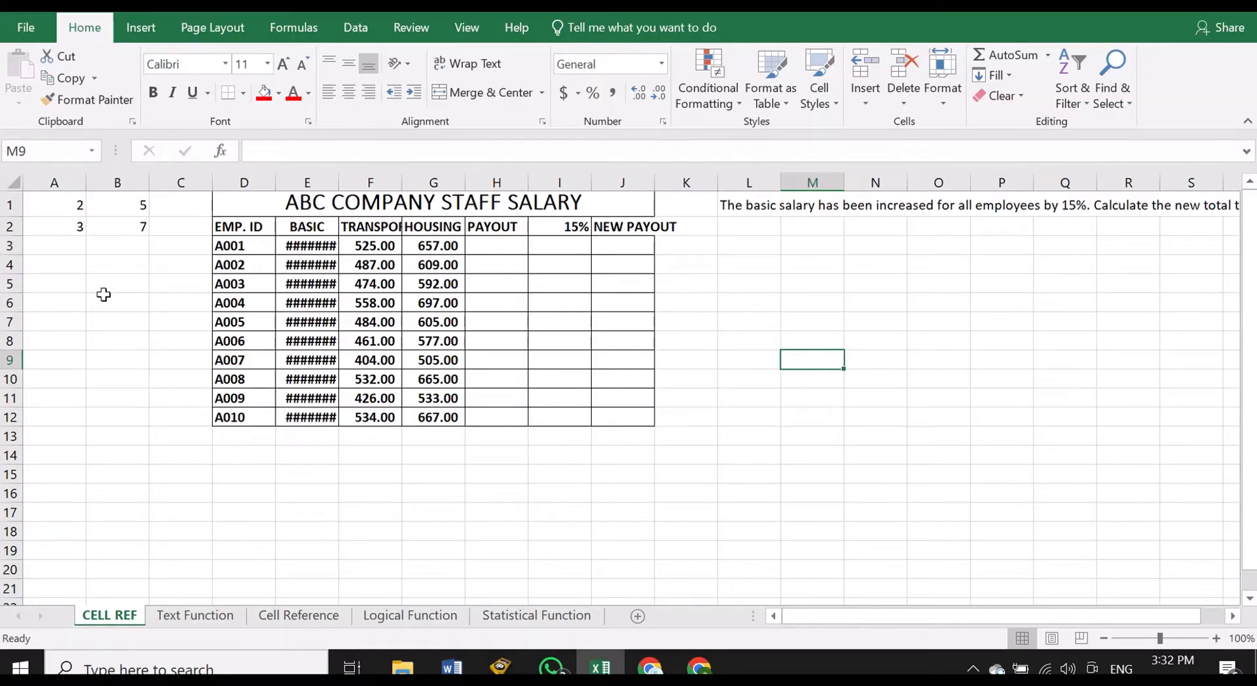
# Enter the formula =A1+A2 in cell A3.
pyautogui.click(54, 246)
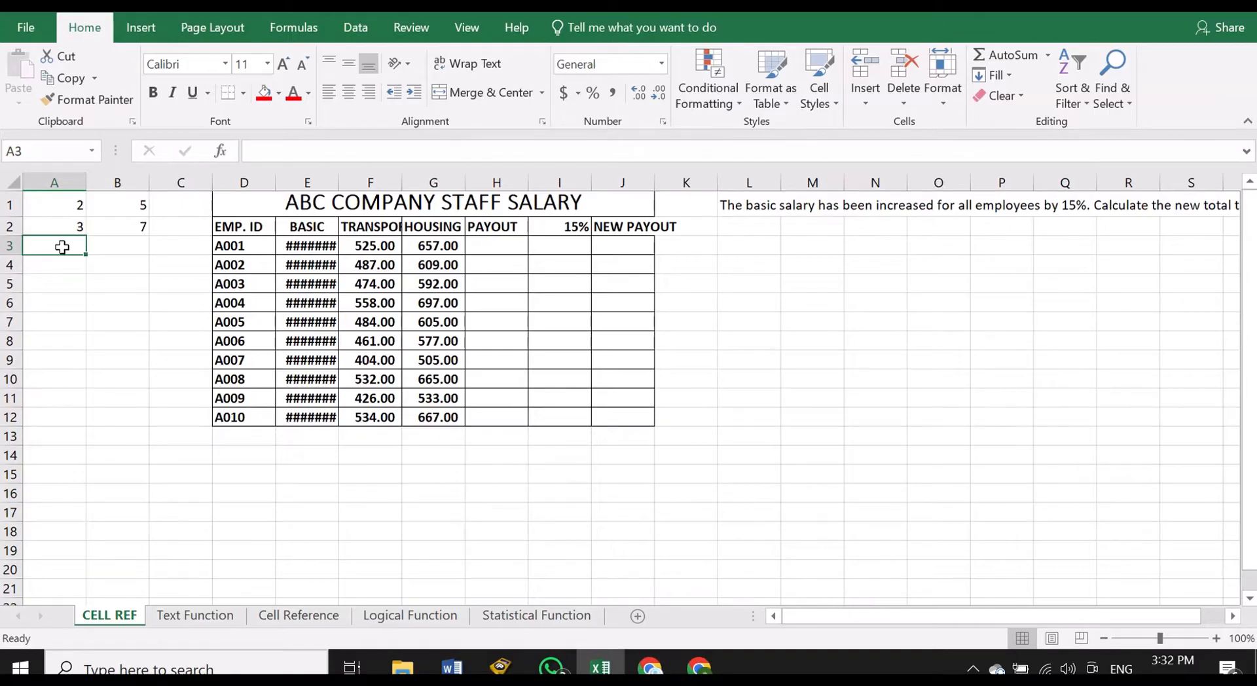
pyautogui.write('=')
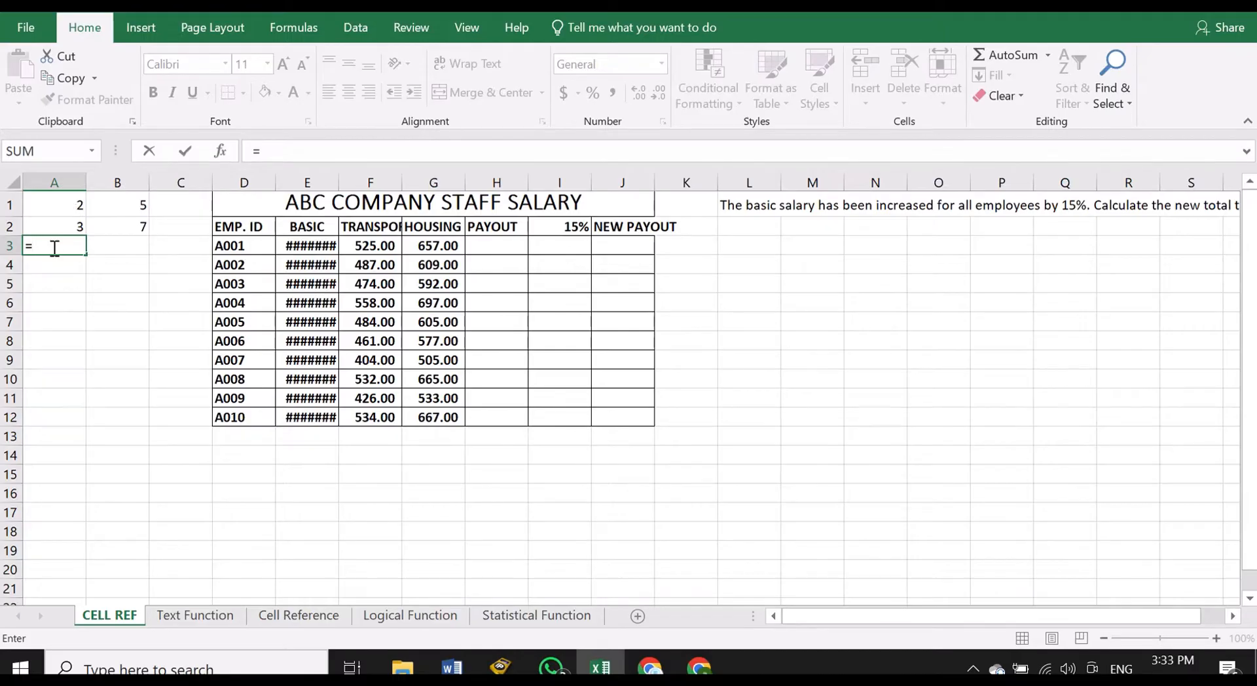
pyautogui.write('a')
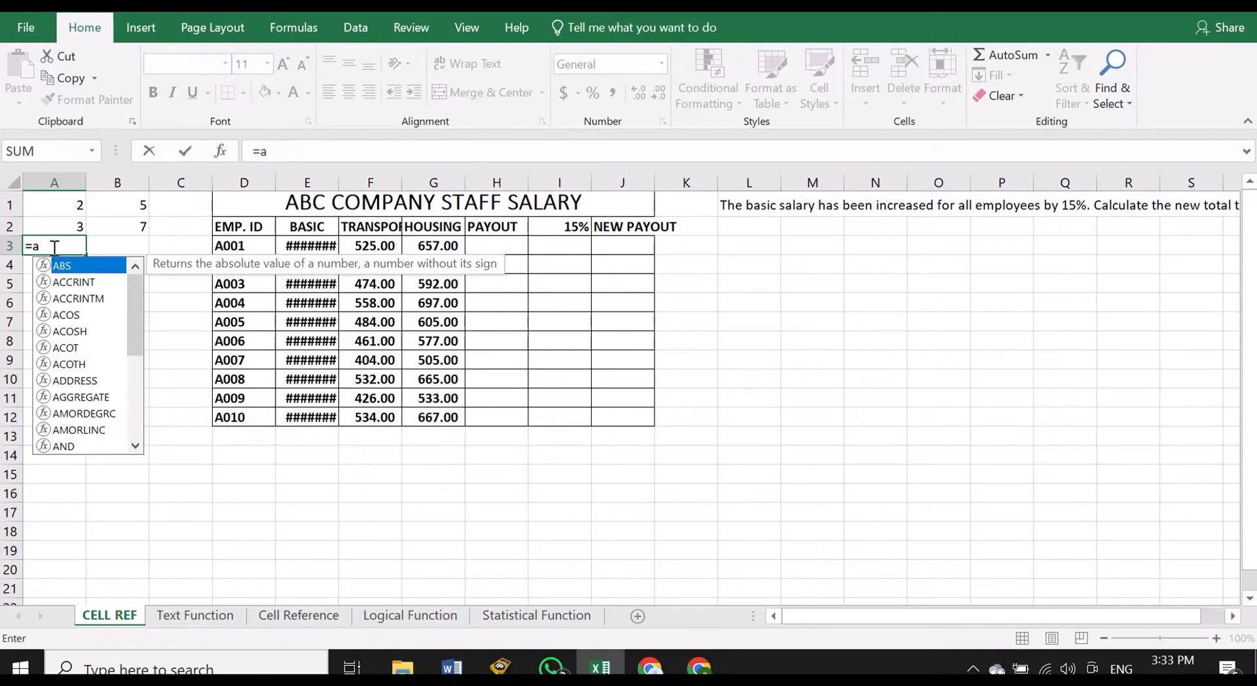
pyautogui.press('BackSpace')
pyautogui.write('A1+A2')
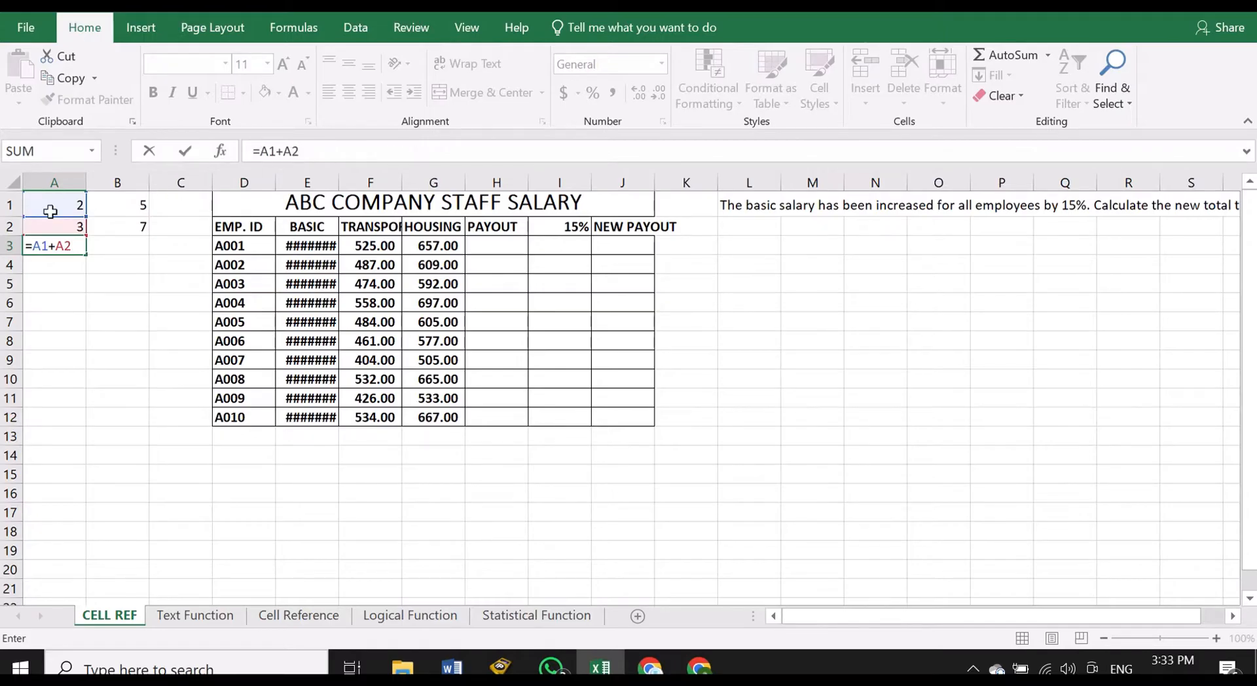
pyautogui.press('Return')
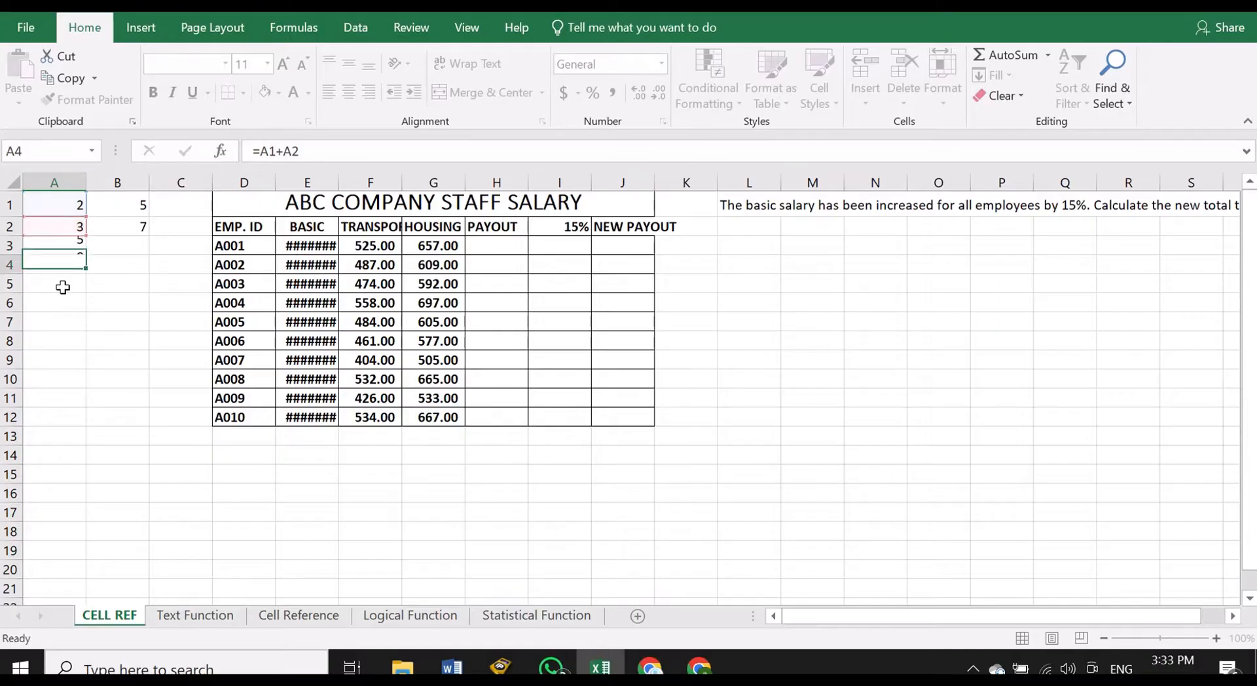
pyautogui.click(52, 244)
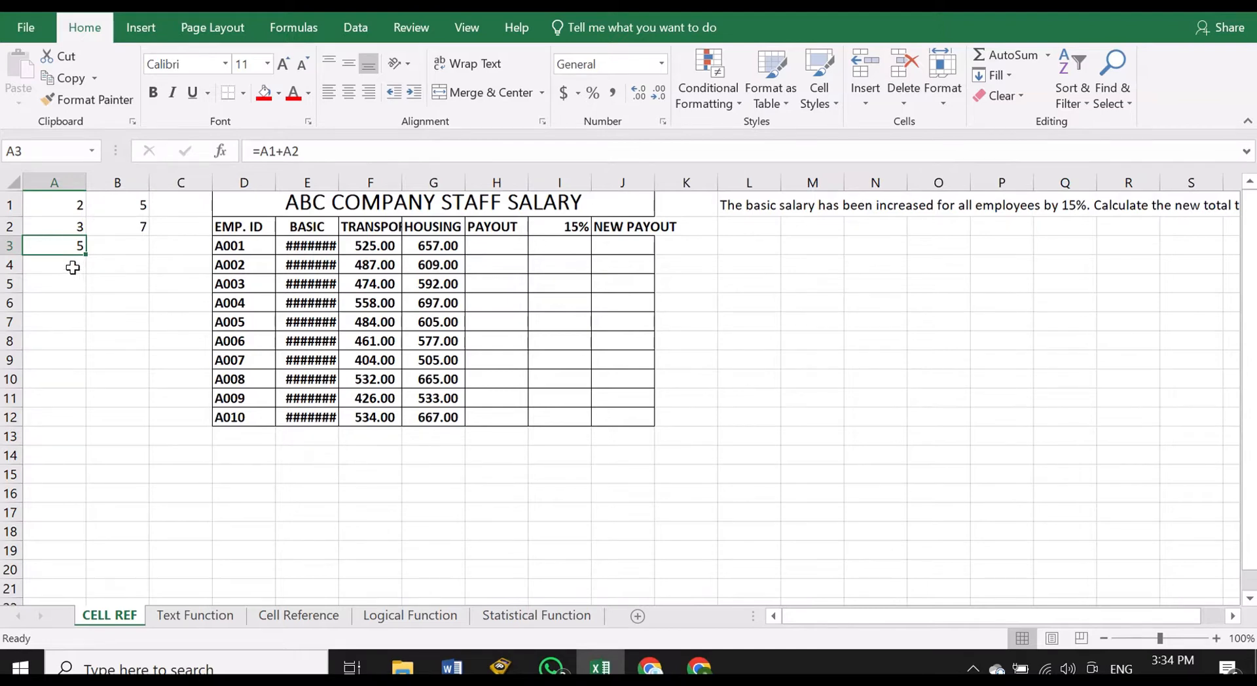
# Enter the formula =2+3 in cell A4, adding the numbers directly without cell references.
pyautogui.click(72, 267)
pyautogui.write('=')
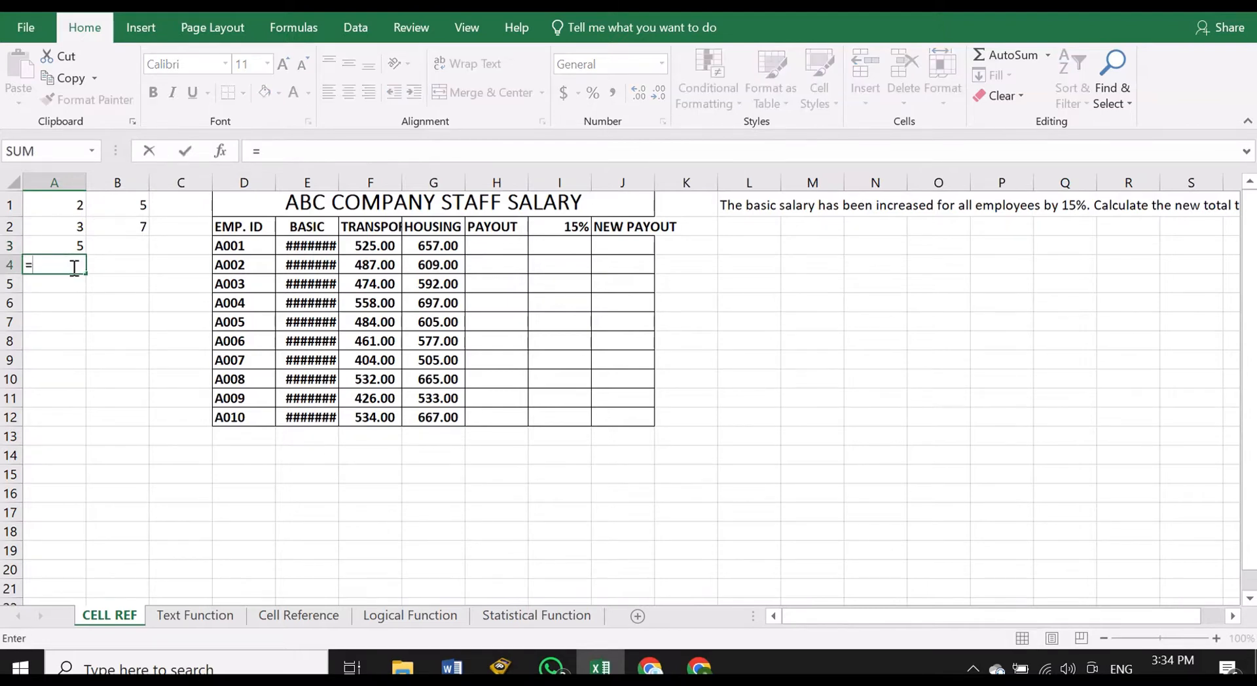
pyautogui.write('2+3')
pyautogui.press('Return')
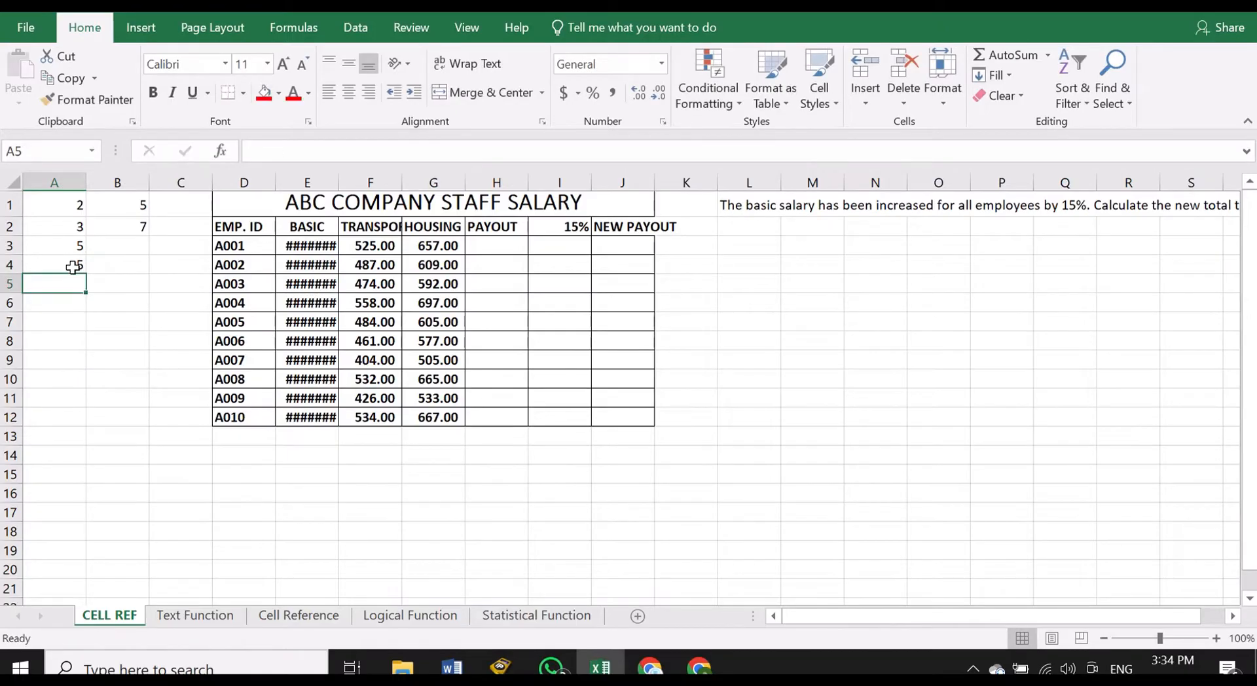
# Compare the formula in A3, which uses cell references, with the fixed-number formula in A4.
pyautogui.click(73, 265)
pyautogui.click(61, 249)
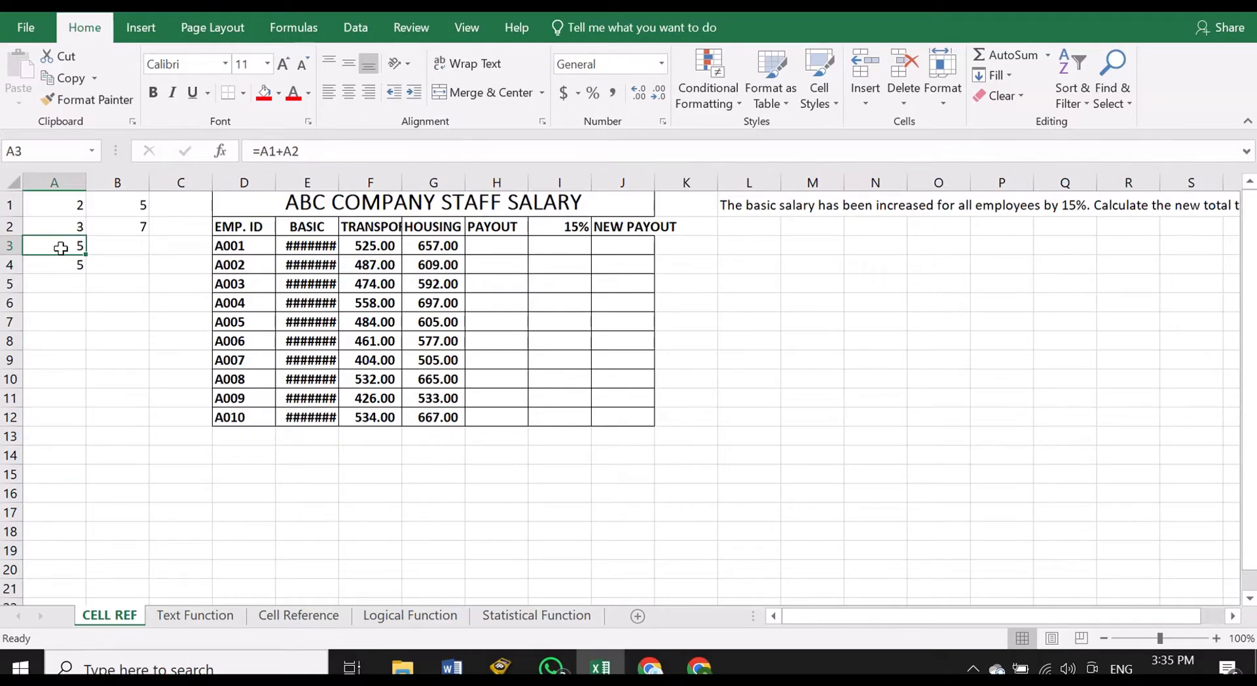
pyautogui.click(325, 151)
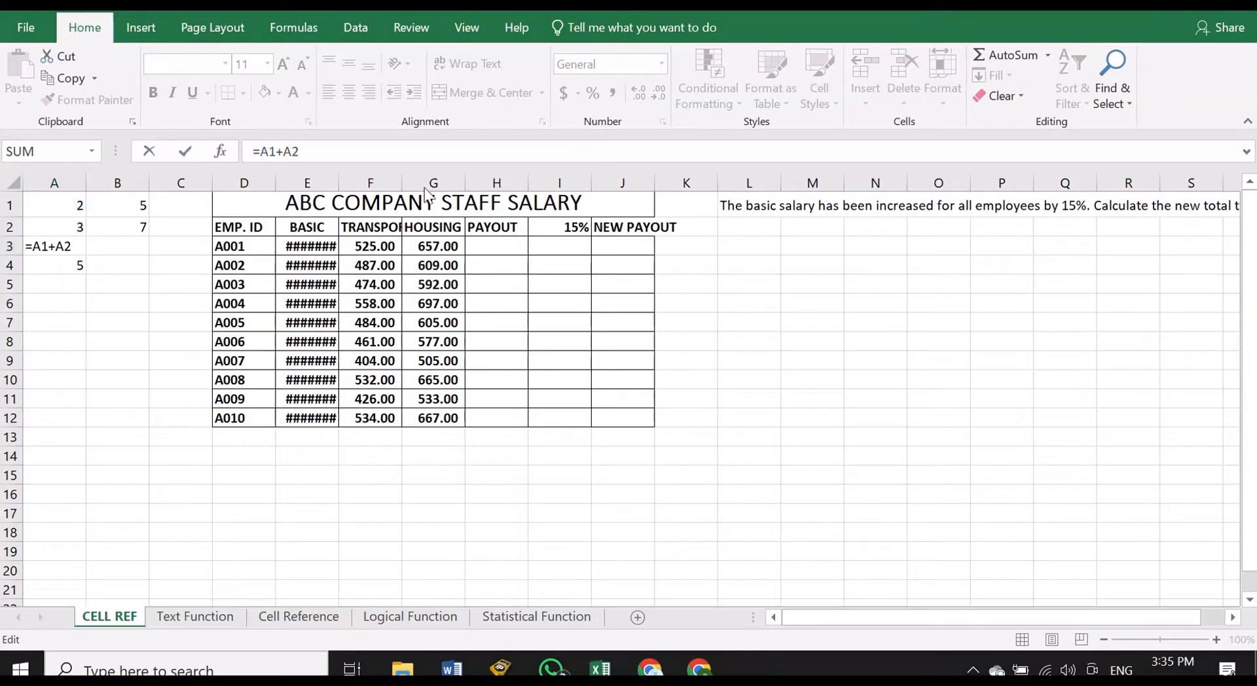
pyautogui.moveTo(330, 140); pyautogui.dragTo(274, 131)
pyautogui.moveTo(253, 175); pyautogui.dragTo(320, 139)
pyautogui.click(75, 267)
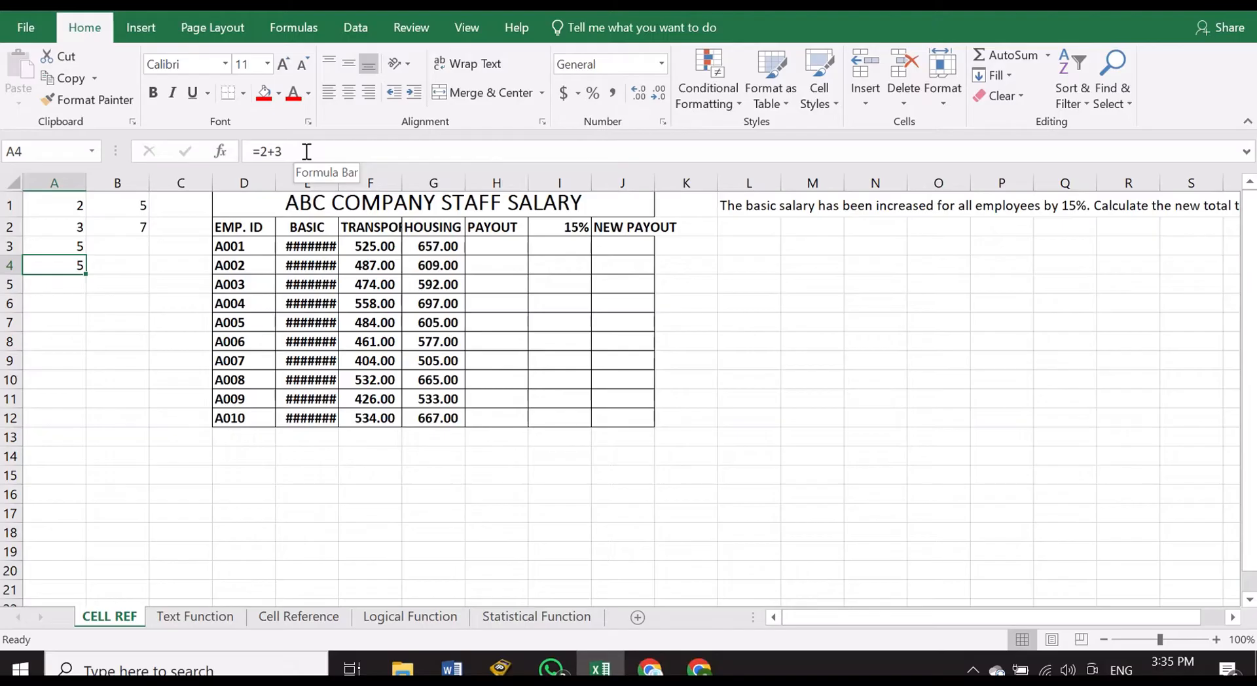
pyautogui.click(74, 226)
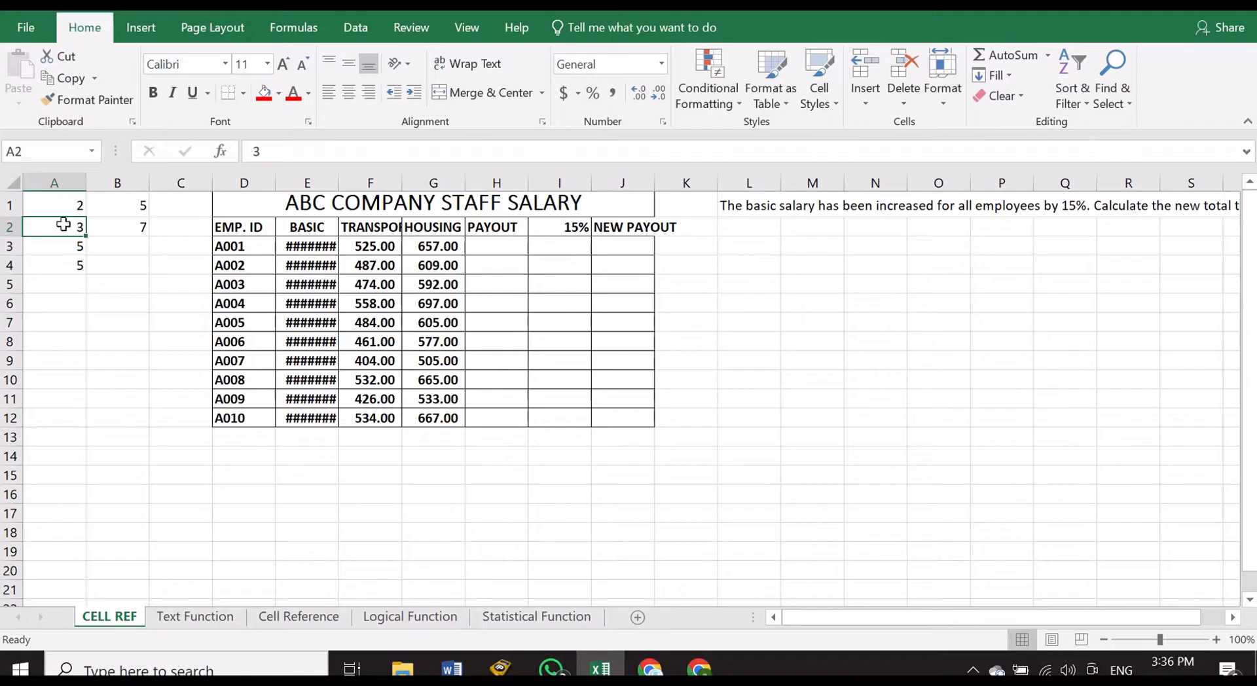
pyautogui.click(72, 248)
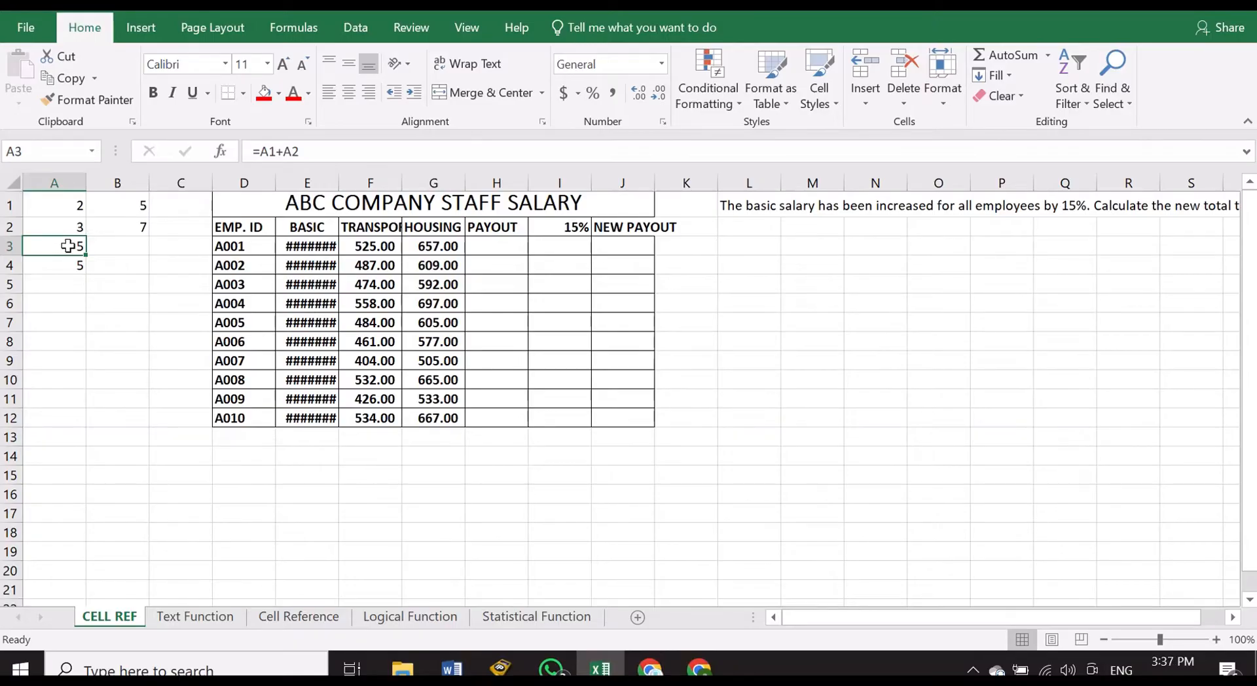
# Set cell A1 to 5 and check how the formulas in A3 and A4 respond.
pyautogui.click(67, 207)
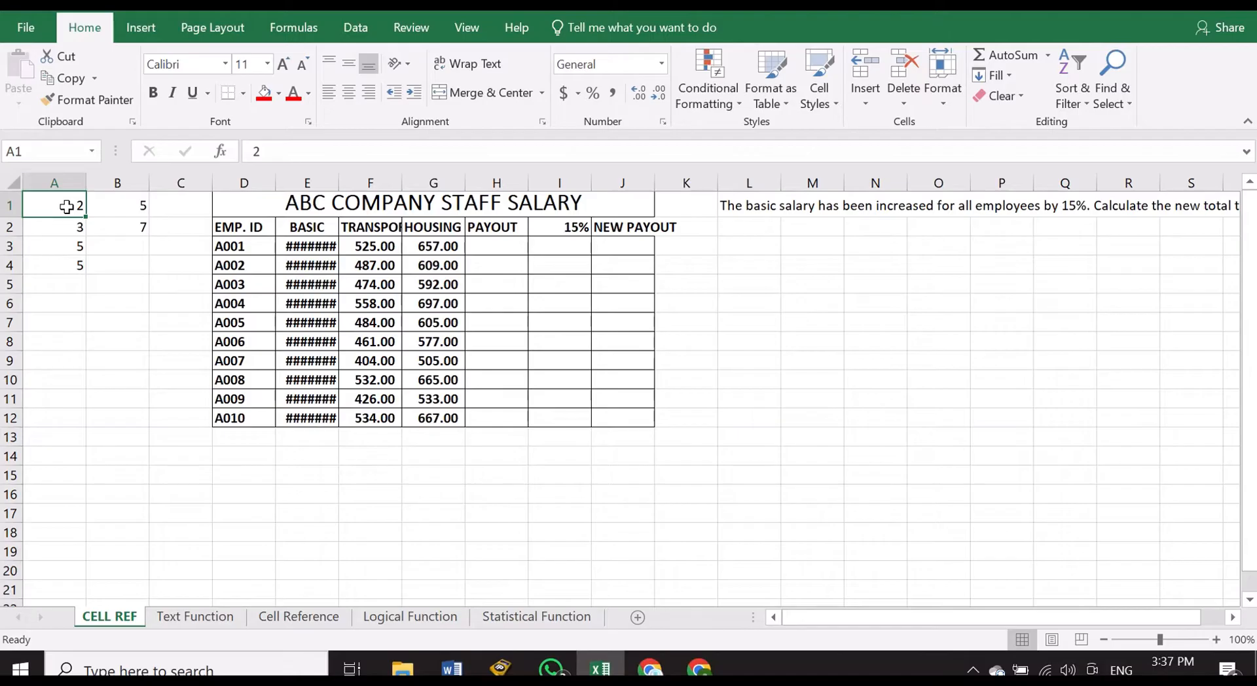
pyautogui.write('5')
pyautogui.press('Return')
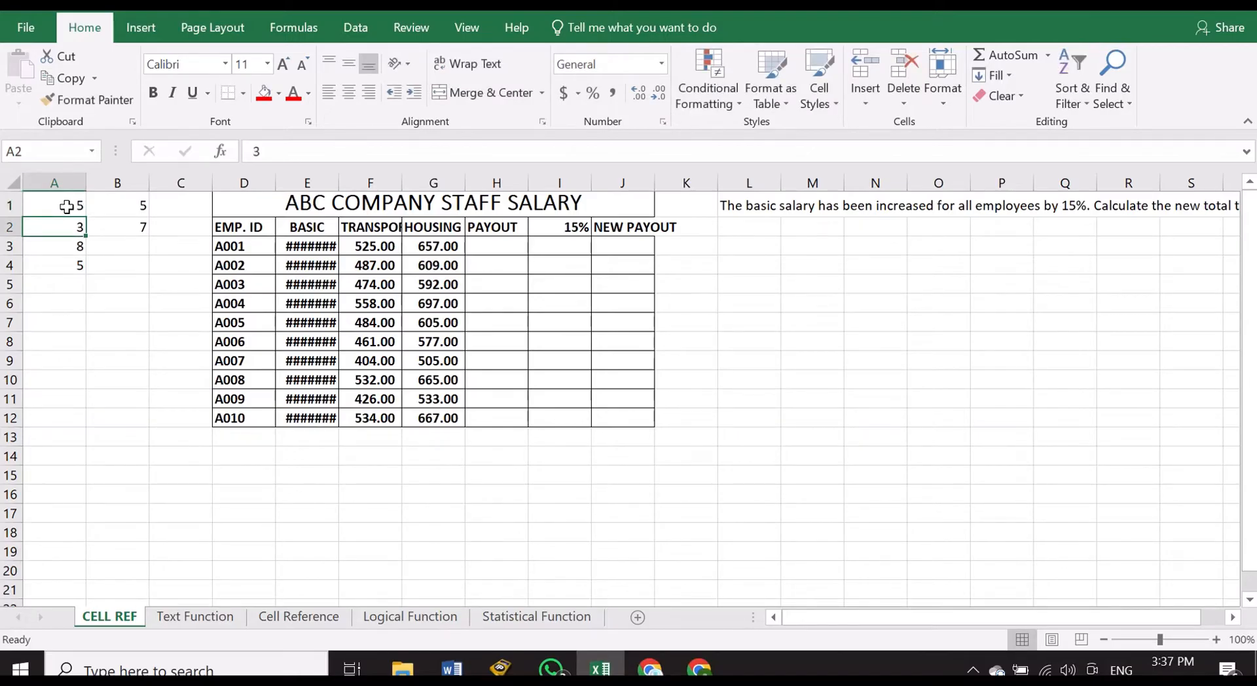
pyautogui.click(66, 245)
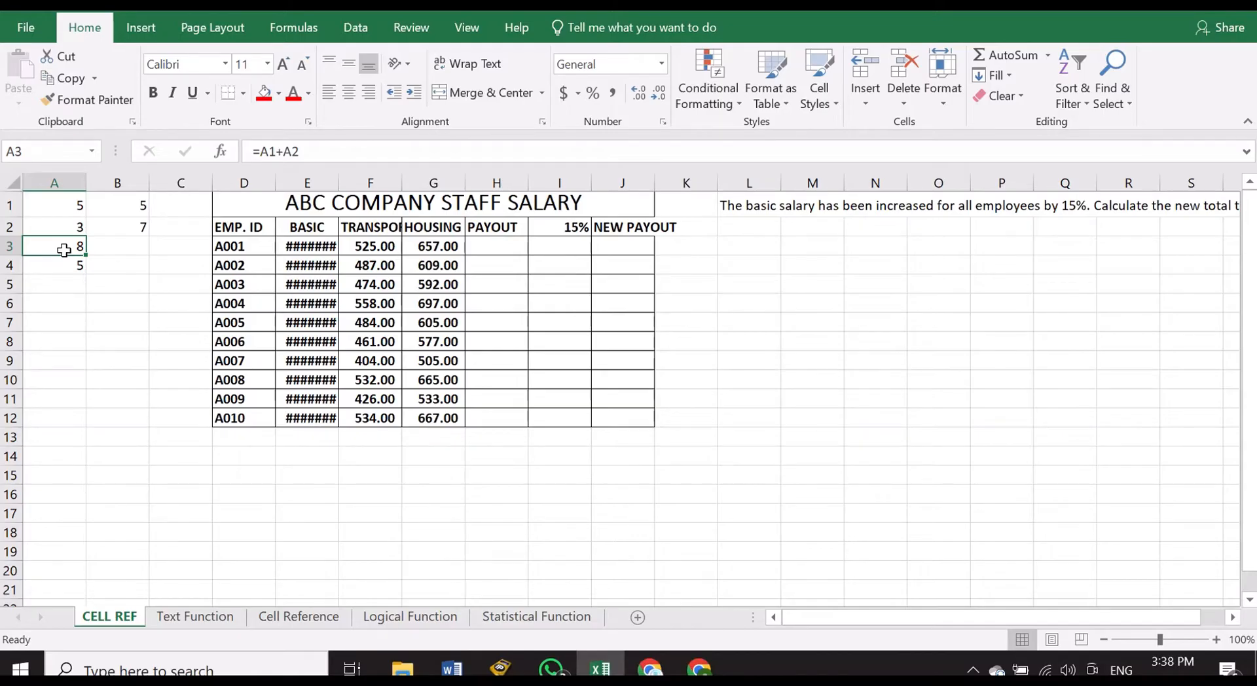
pyautogui.click(62, 263)
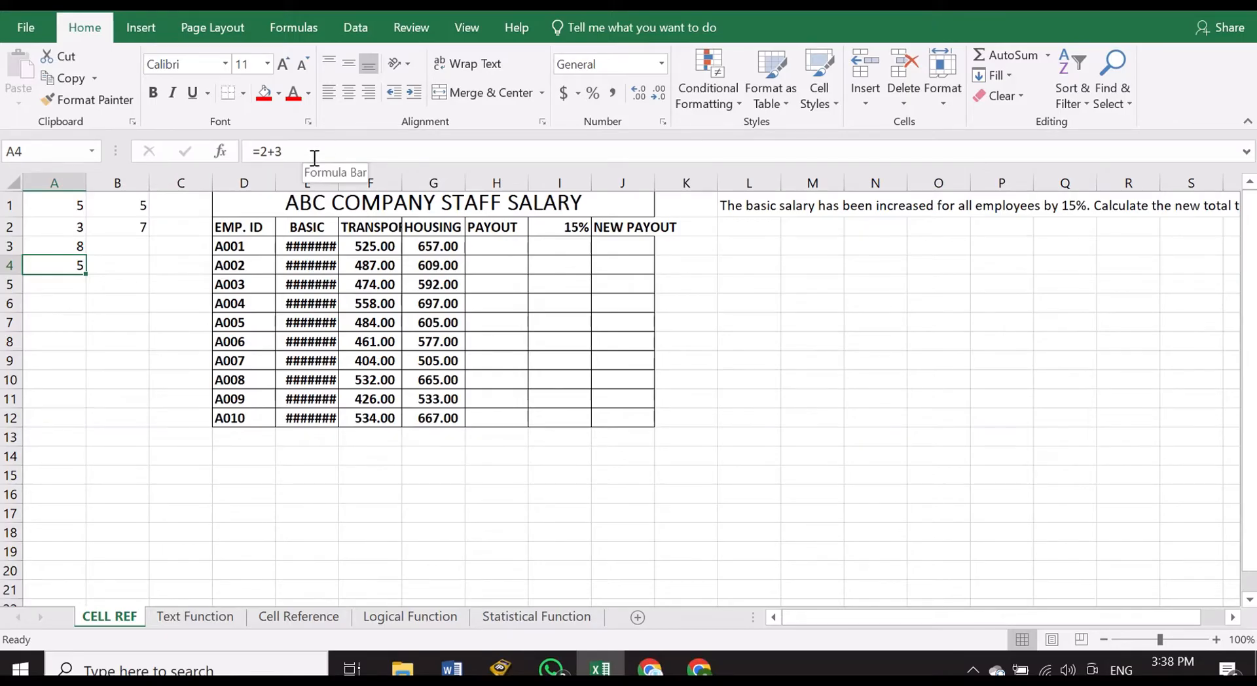
pyautogui.click(1177, 9)
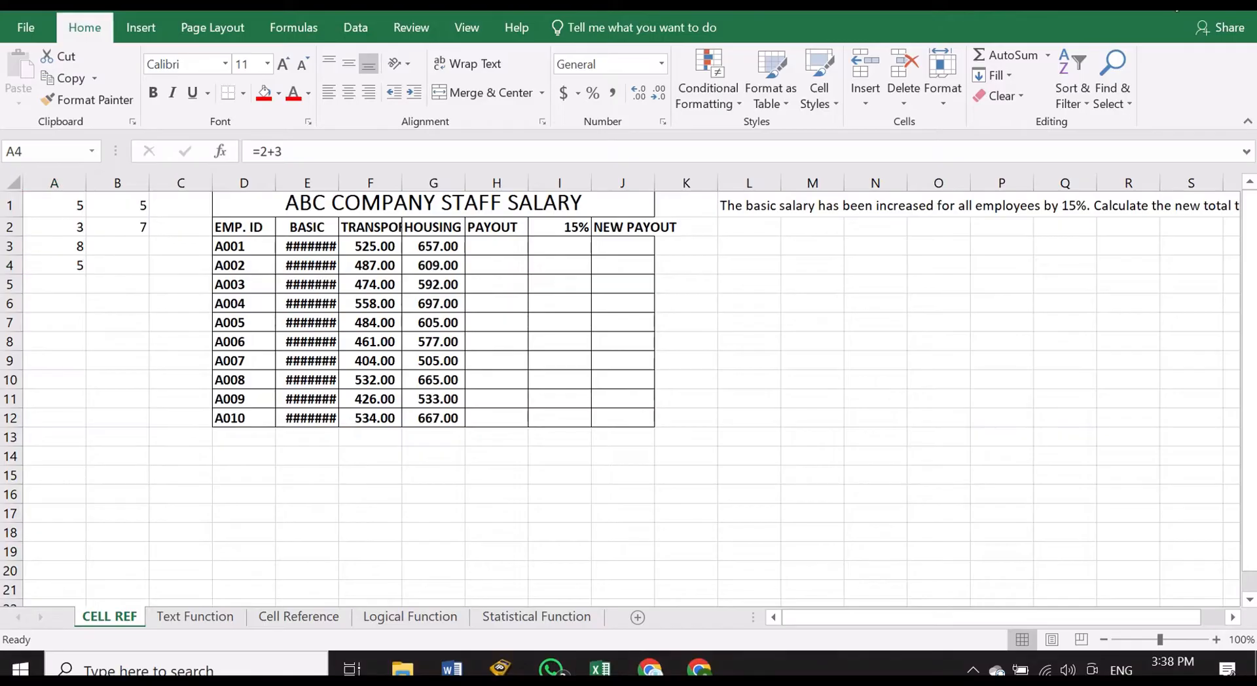
pyautogui.moveTo(58, 243)
pyautogui.mouseDown()
pyautogui.moveTo(84, 260)
pyautogui.moveTo(69, 231)
pyautogui.moveTo(50, 229)
pyautogui.moveTo(65, 270)
pyautogui.moveTo(108, 268)
pyautogui.mouseUp()
# Change the formula in A3 to =A1*A2 and clear the contents of cell A4.
pyautogui.click(74, 249)
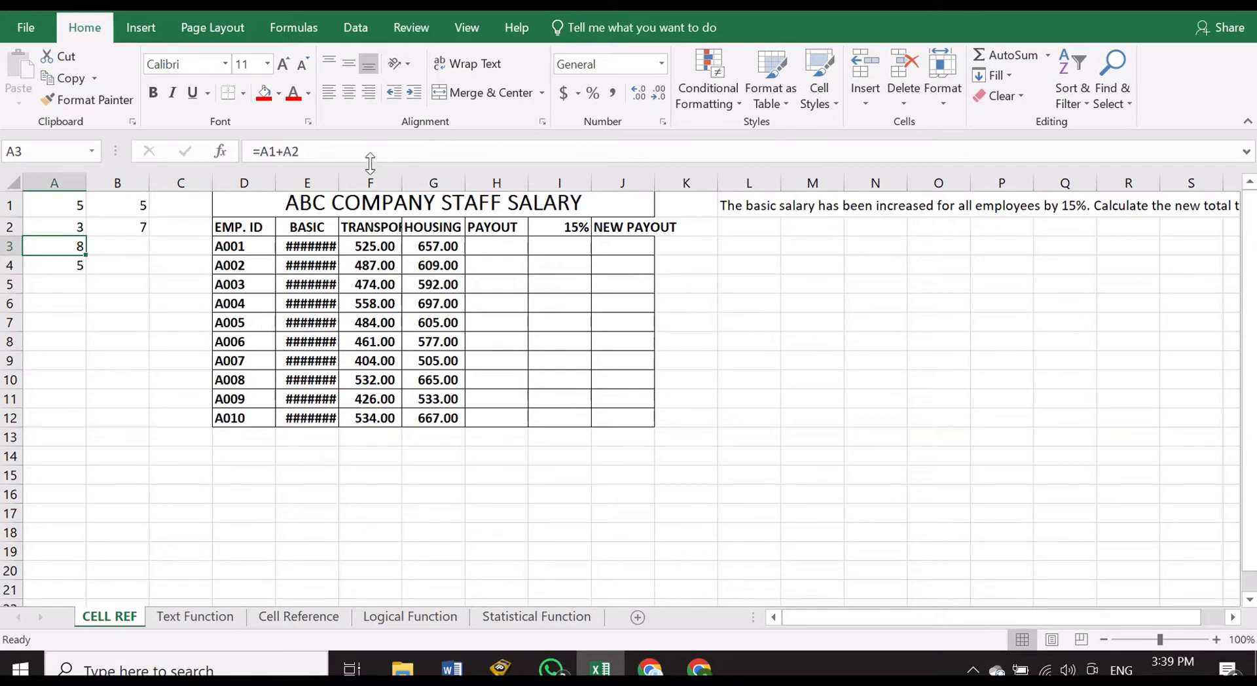
pyautogui.click(284, 151)
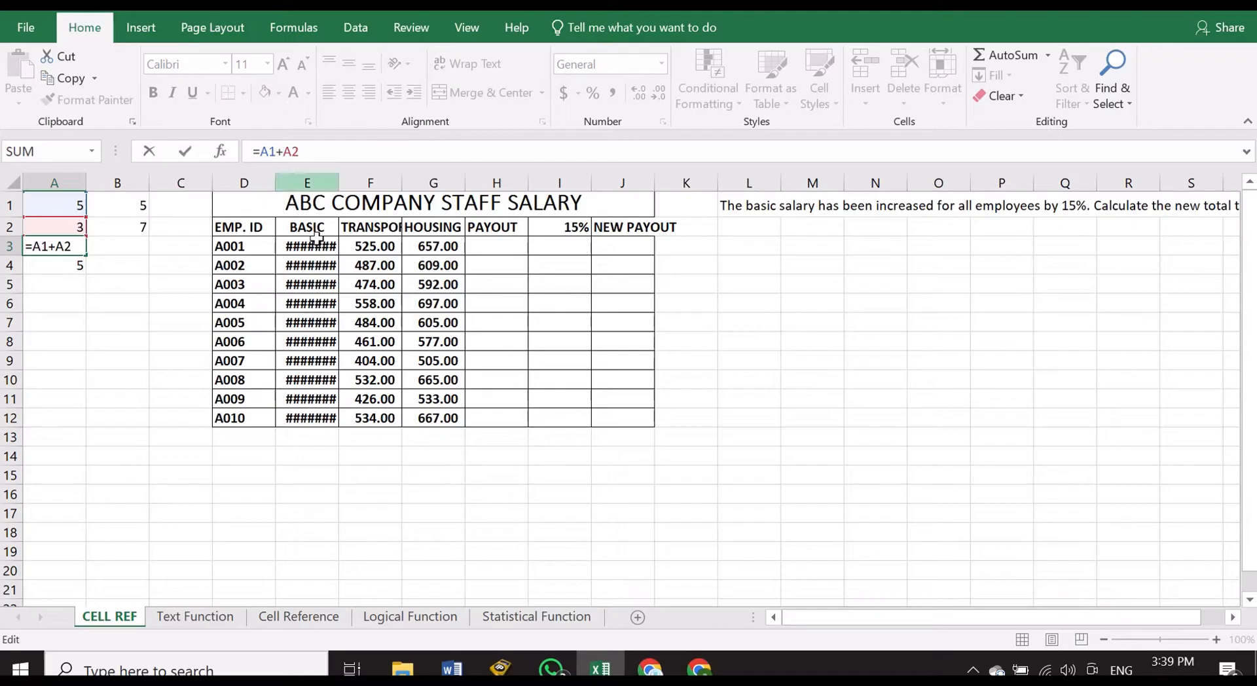
pyautogui.press('BackSpace')
pyautogui.write('*')
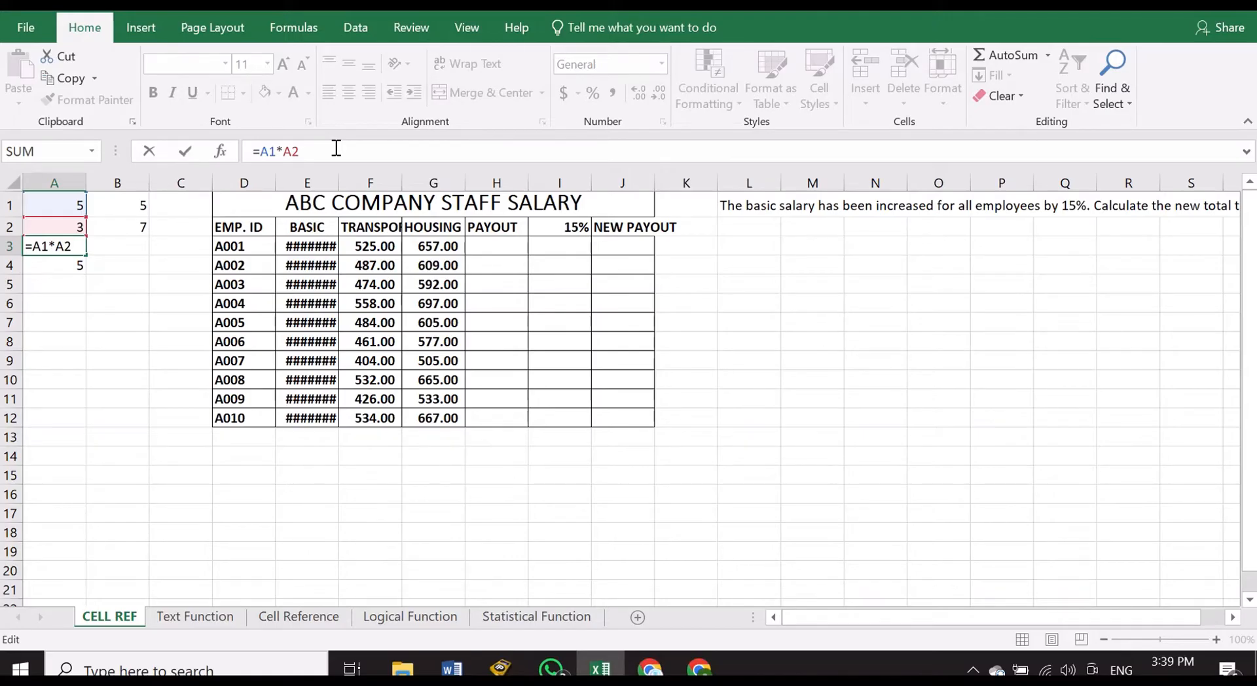
pyautogui.press('Return')
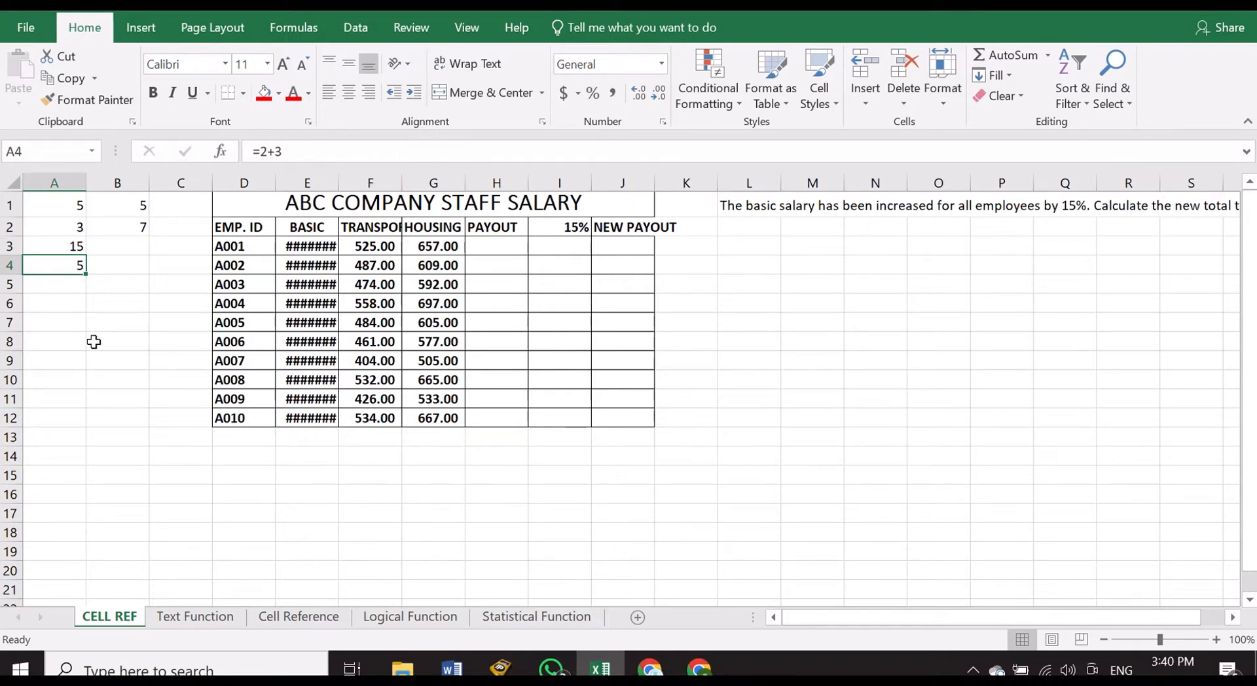
pyautogui.press('Delete')
# Copy the multiplication formula from A3 into B3.
pyautogui.click(62, 249)
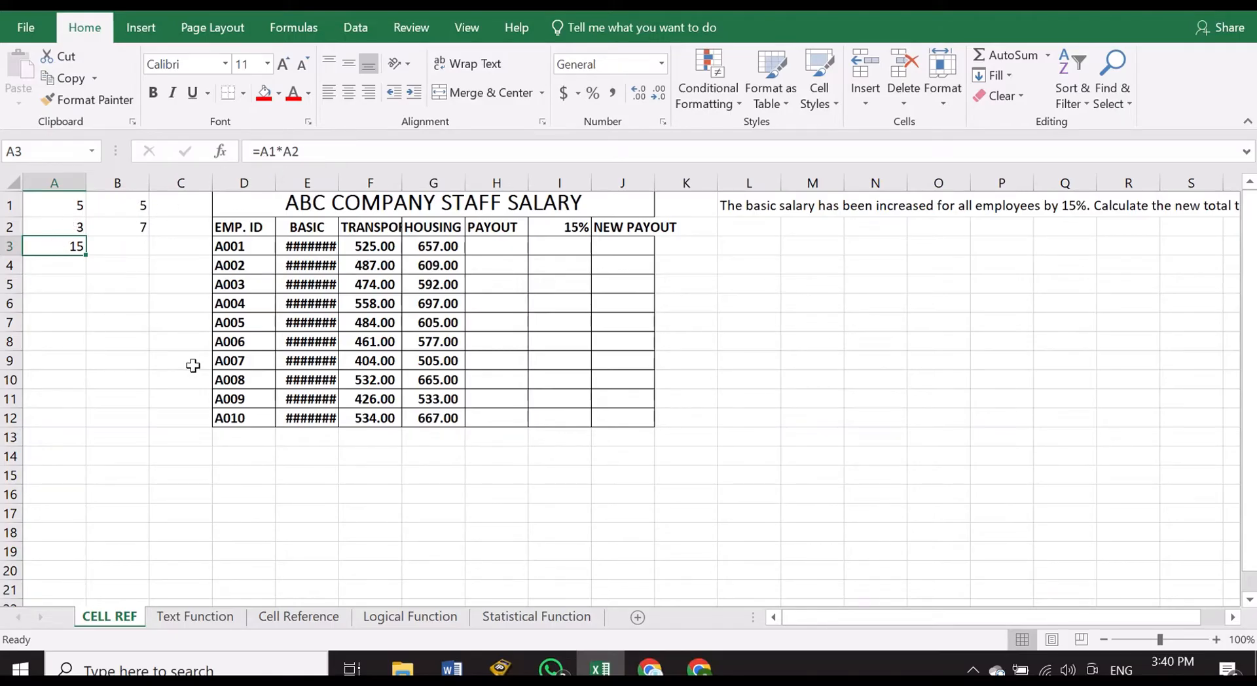
pyautogui.hotkey('ctrl', 'c')
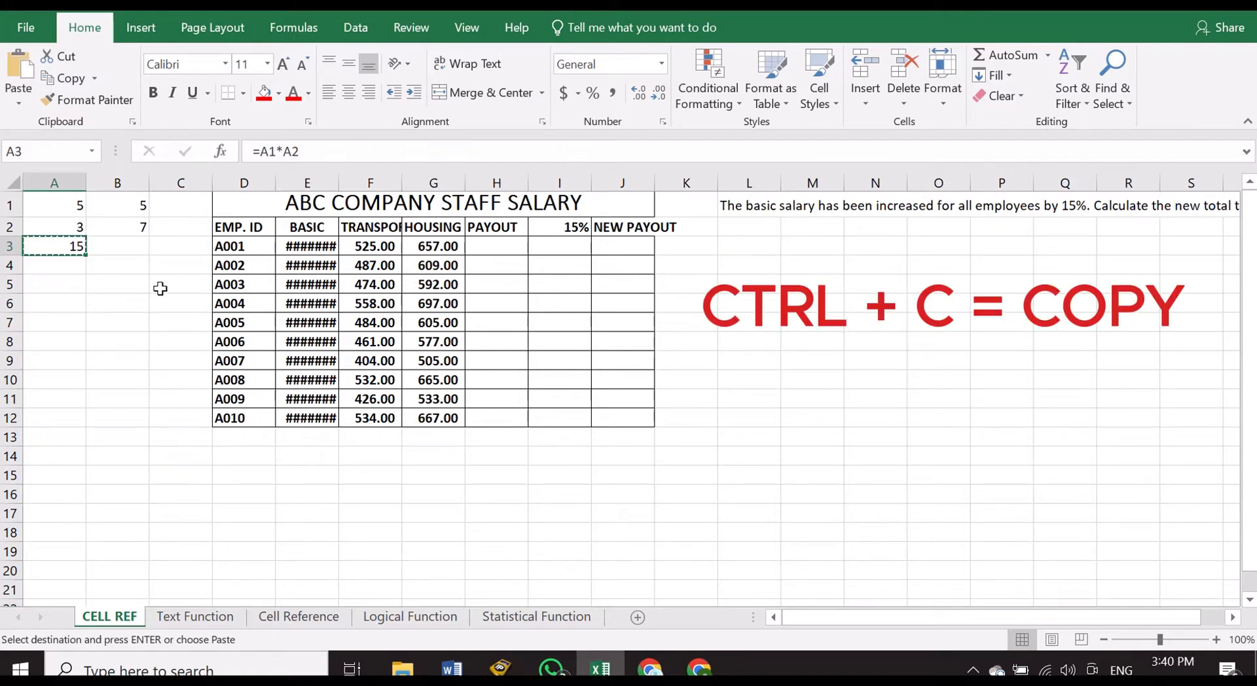
pyautogui.click(126, 248)
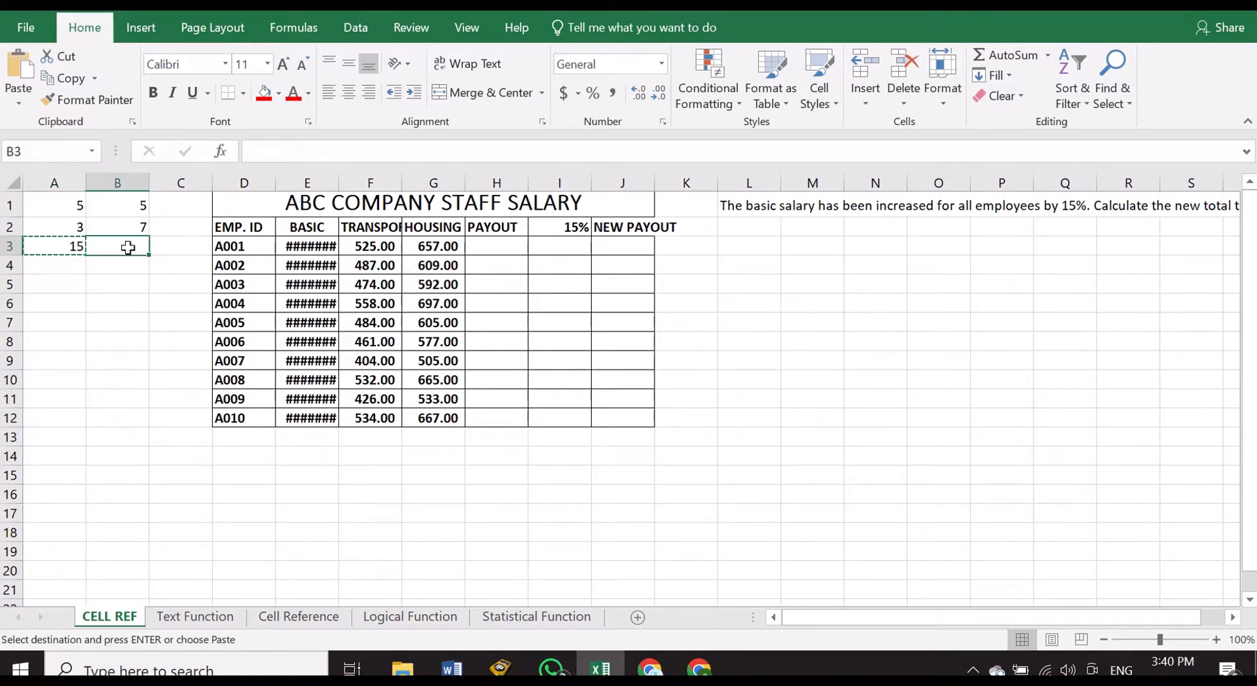
pyautogui.hotkey('ctrl', 'v')
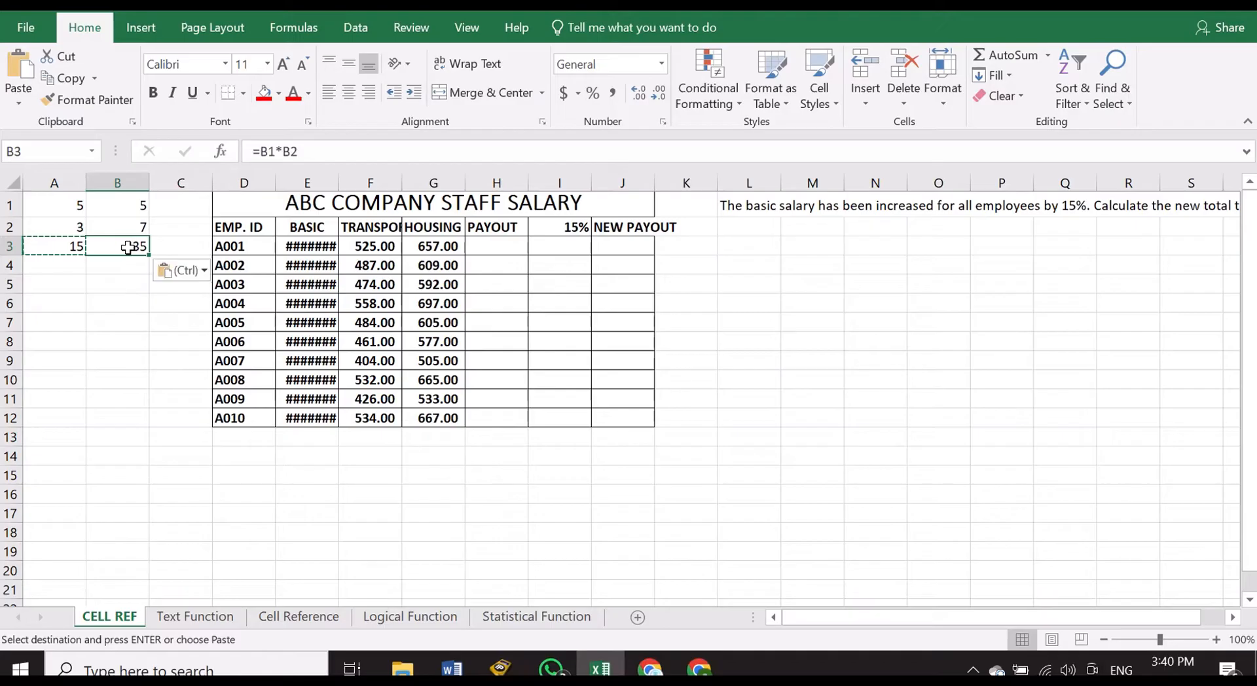
pyautogui.press('Escape')
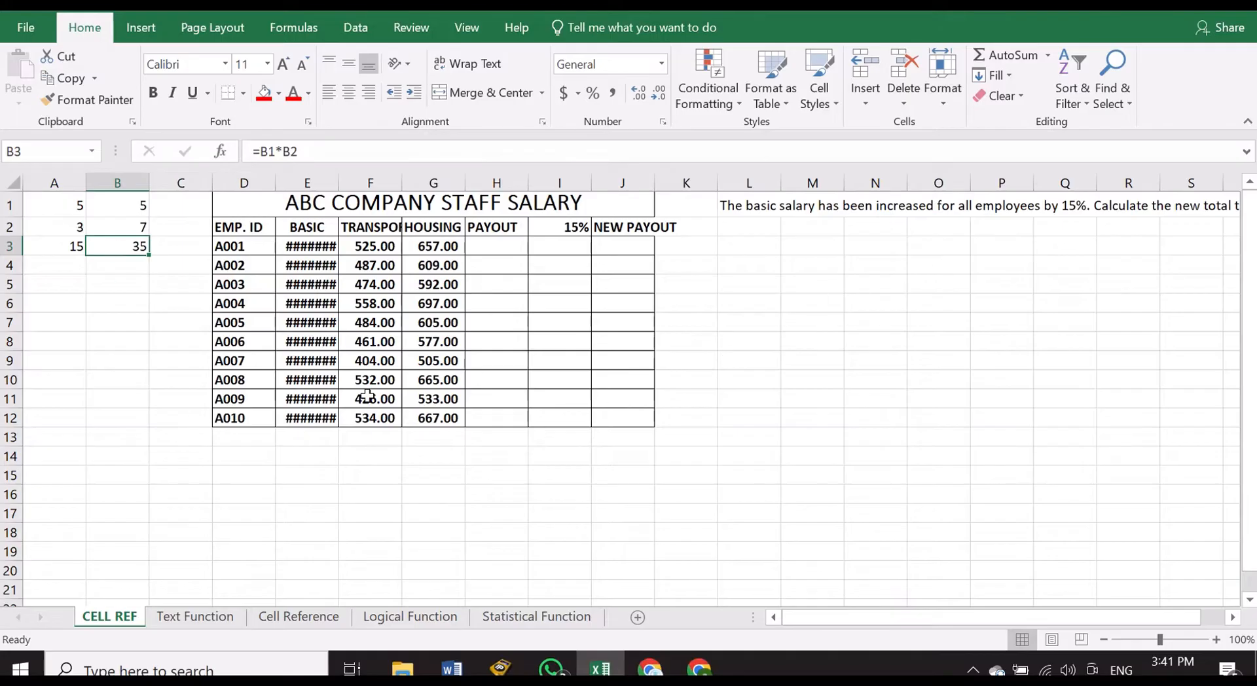
# Enter 67 in cell C15 and 35 in cell C16.
pyautogui.click(171, 477)
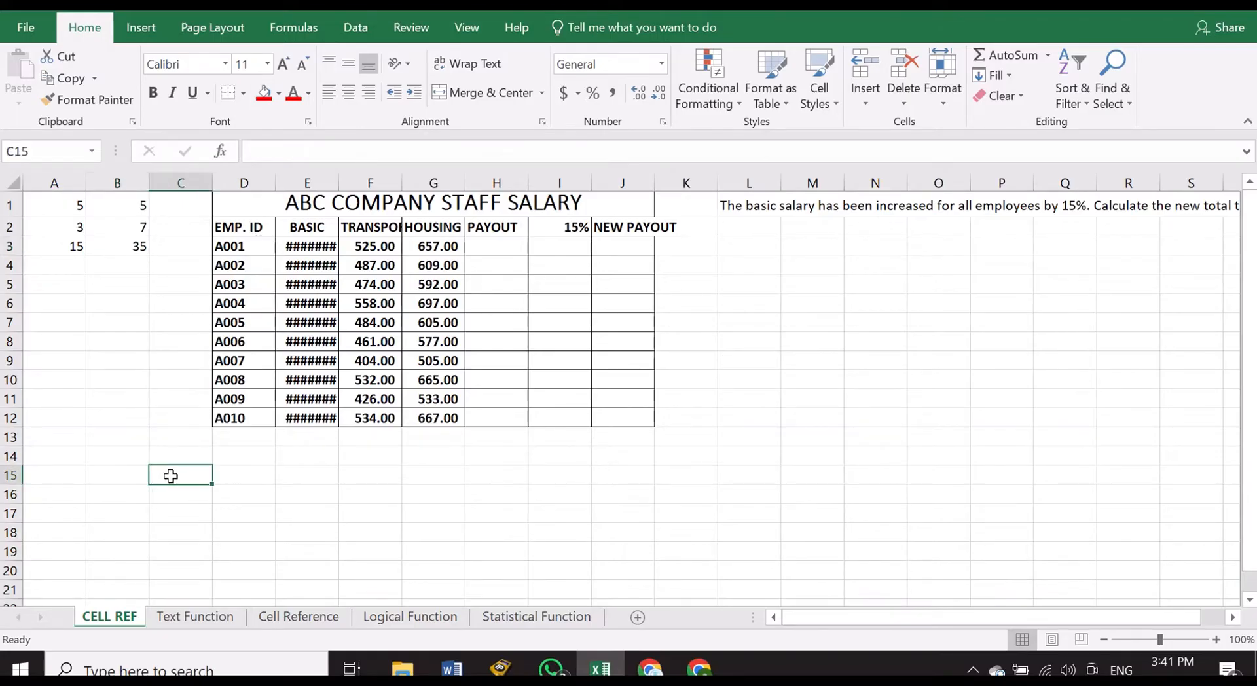
pyautogui.write('67')
pyautogui.press('Return')
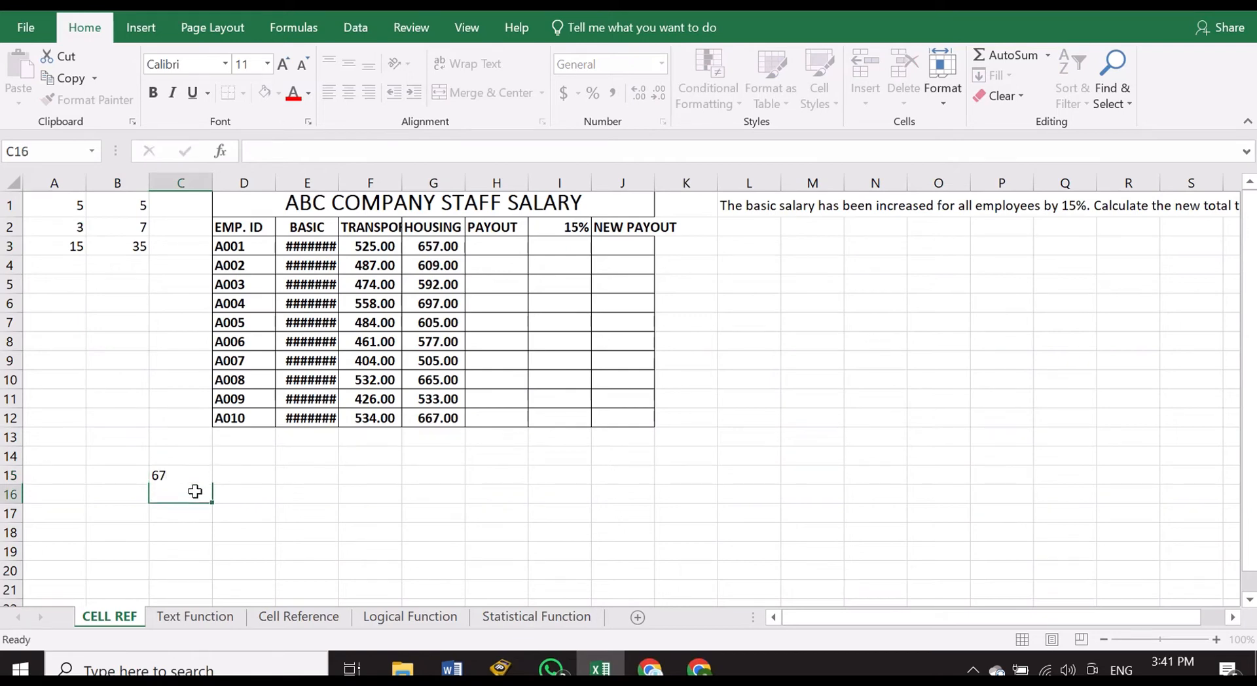
pyautogui.write('35')
pyautogui.click(262, 508)
pyautogui.click(190, 509)
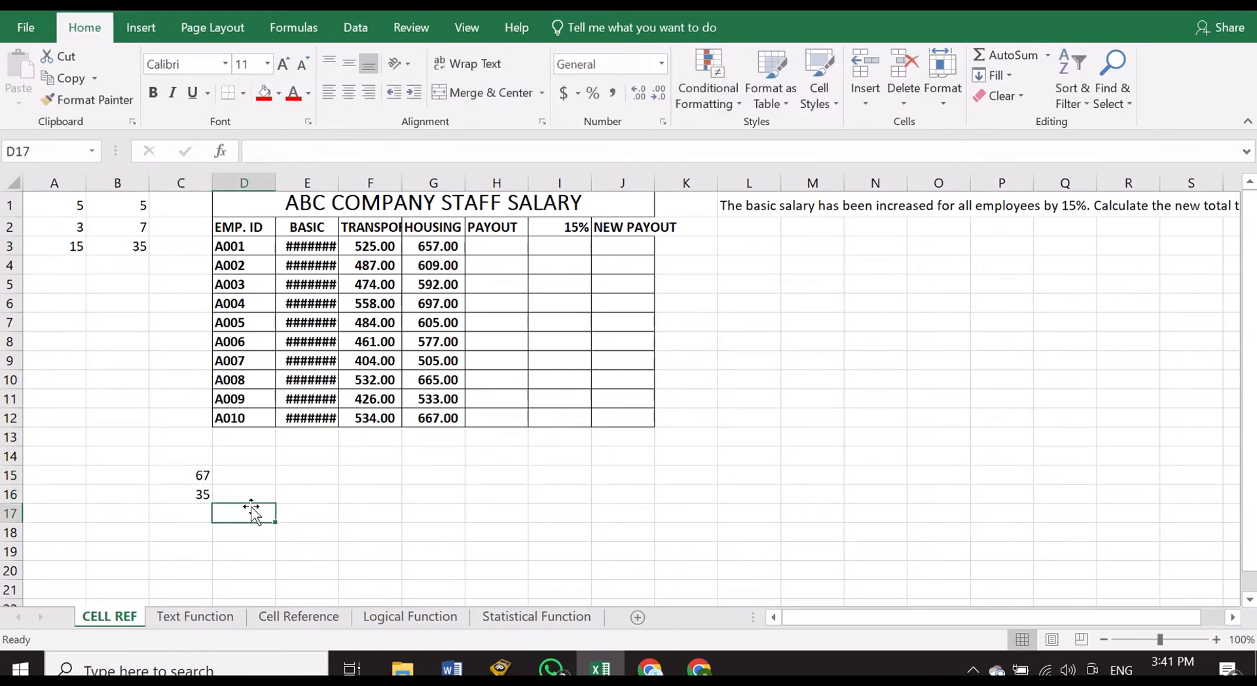
# Copy the multiplication formula from B3 into C17 and check it against the cells C15 and C16.
pyautogui.click(138, 247)
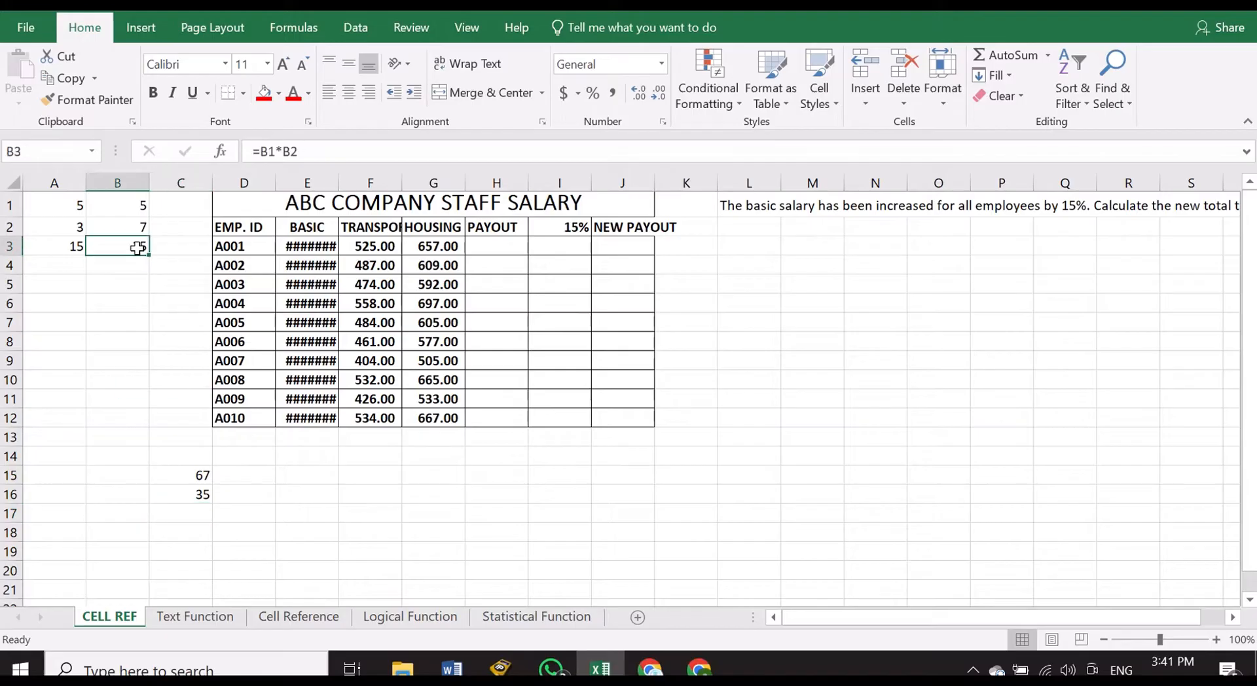
pyautogui.hotkey('ctrl', 'c')
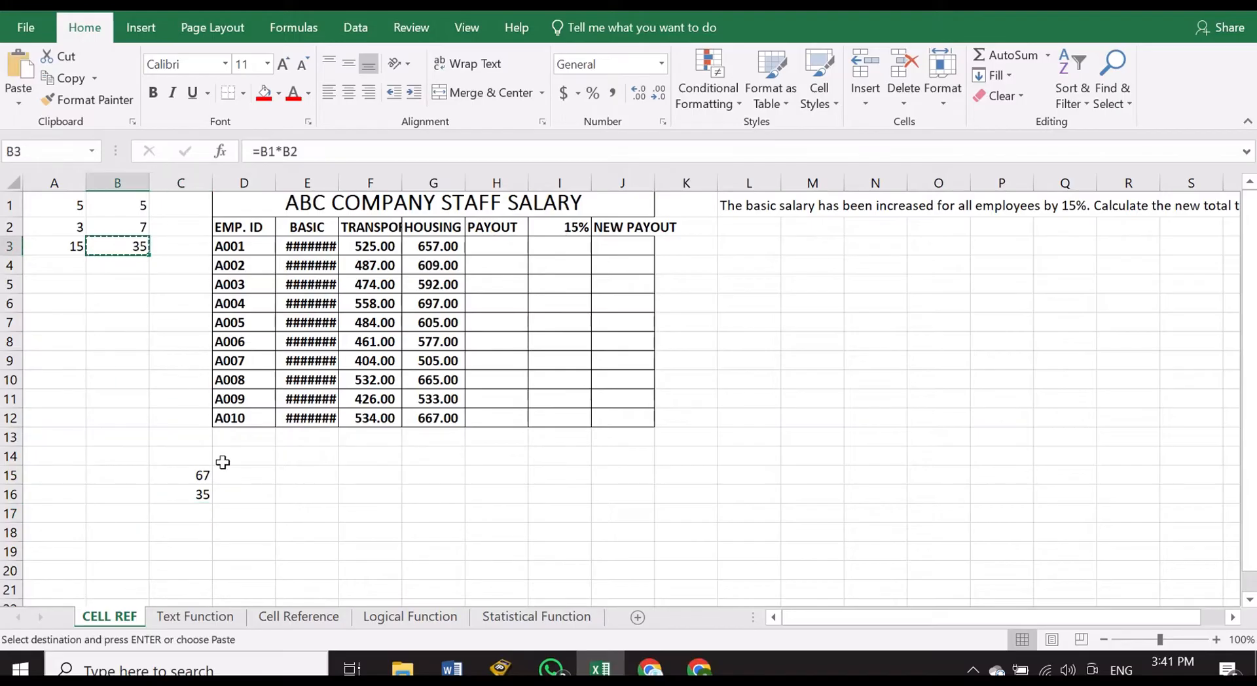
pyautogui.click(181, 514)
pyautogui.hotkey('ctrl', 'v')
pyautogui.press('Escape')
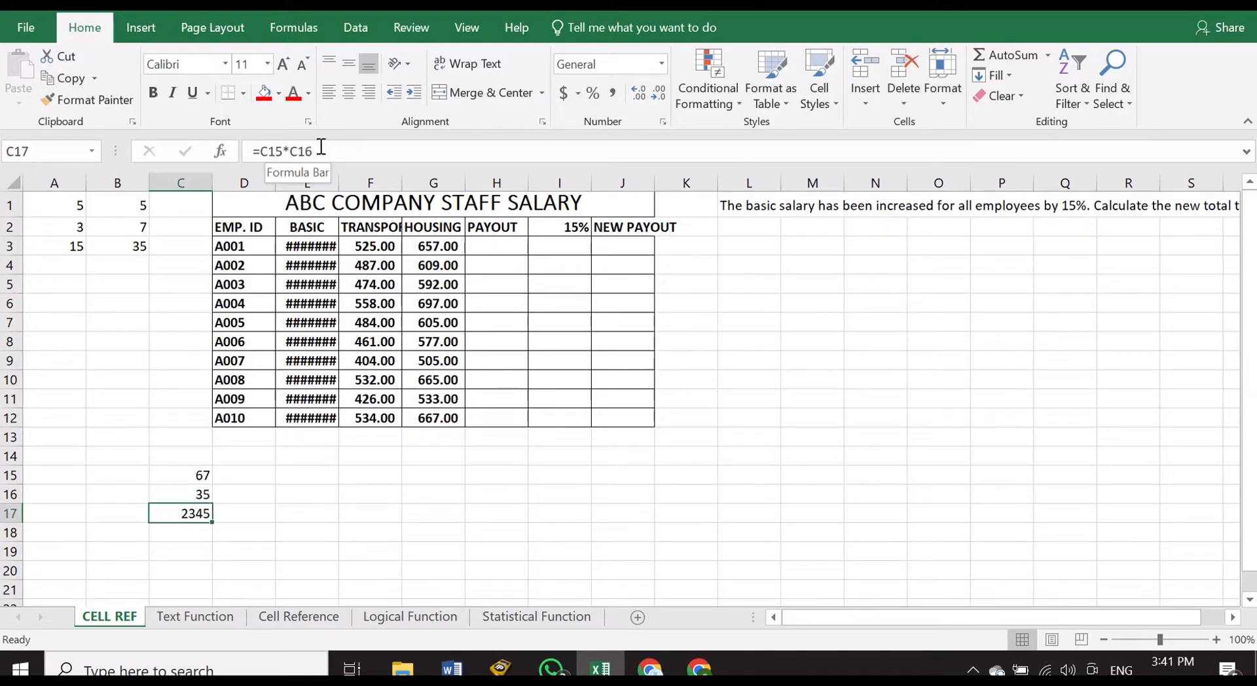
pyautogui.click(191, 476)
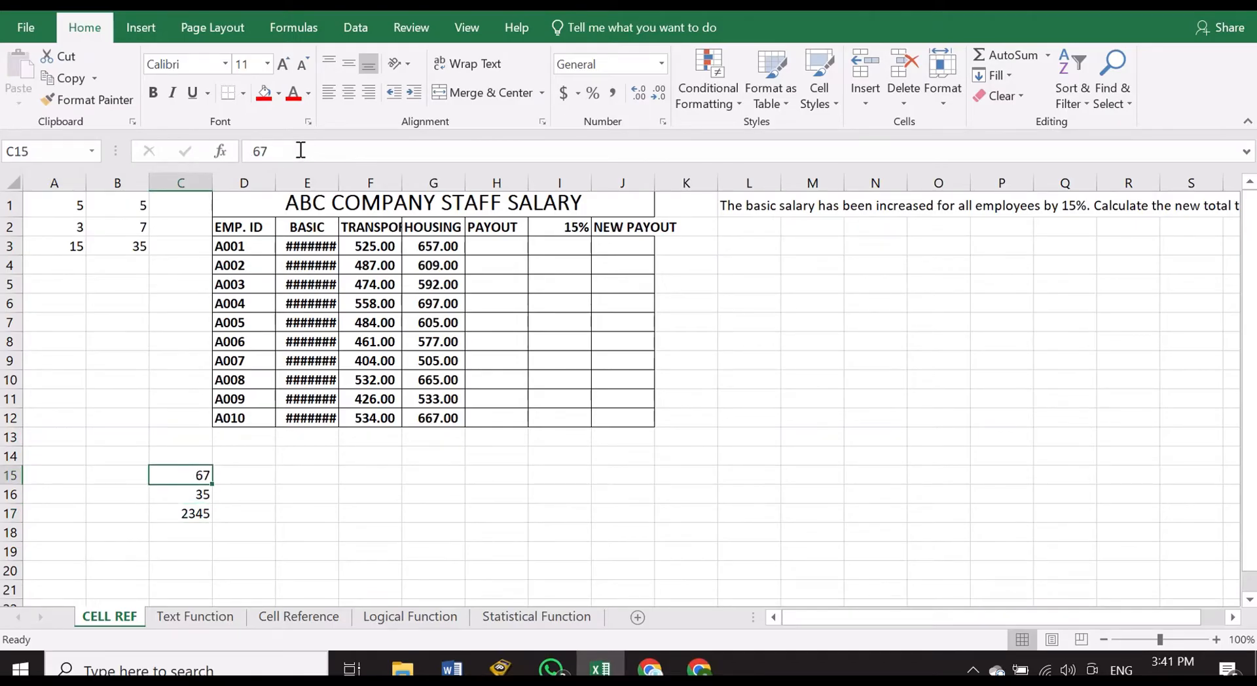
pyautogui.click(176, 491)
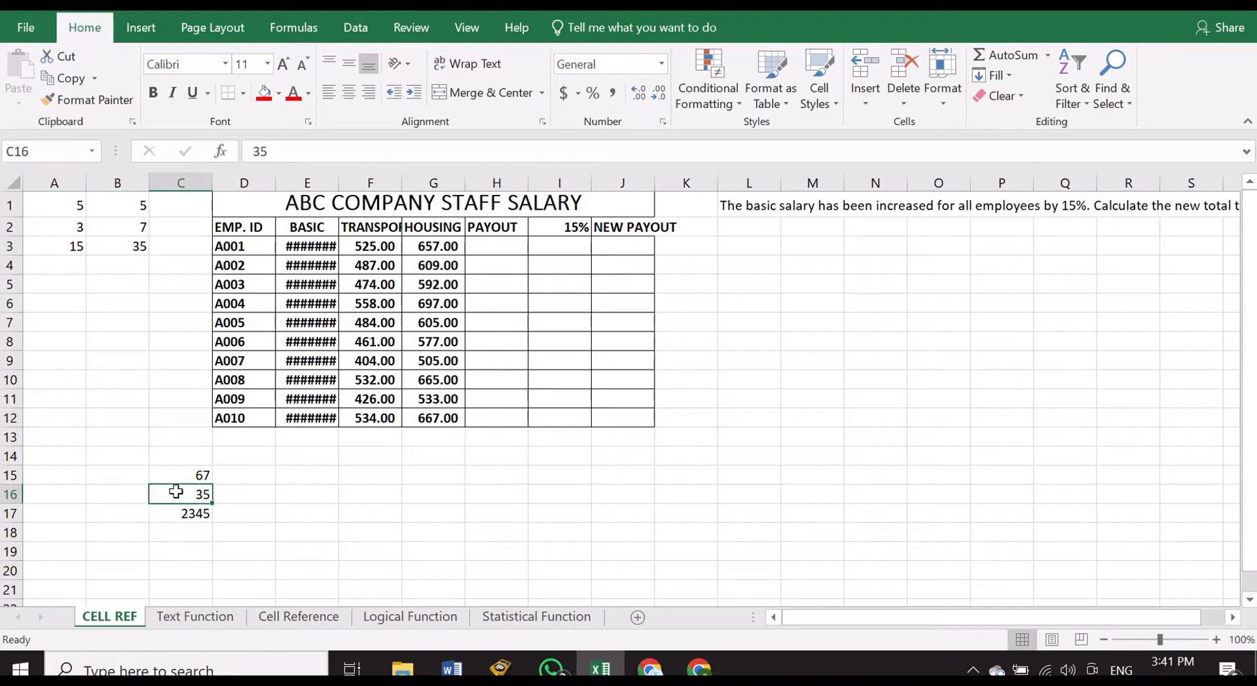
pyautogui.click(205, 516)
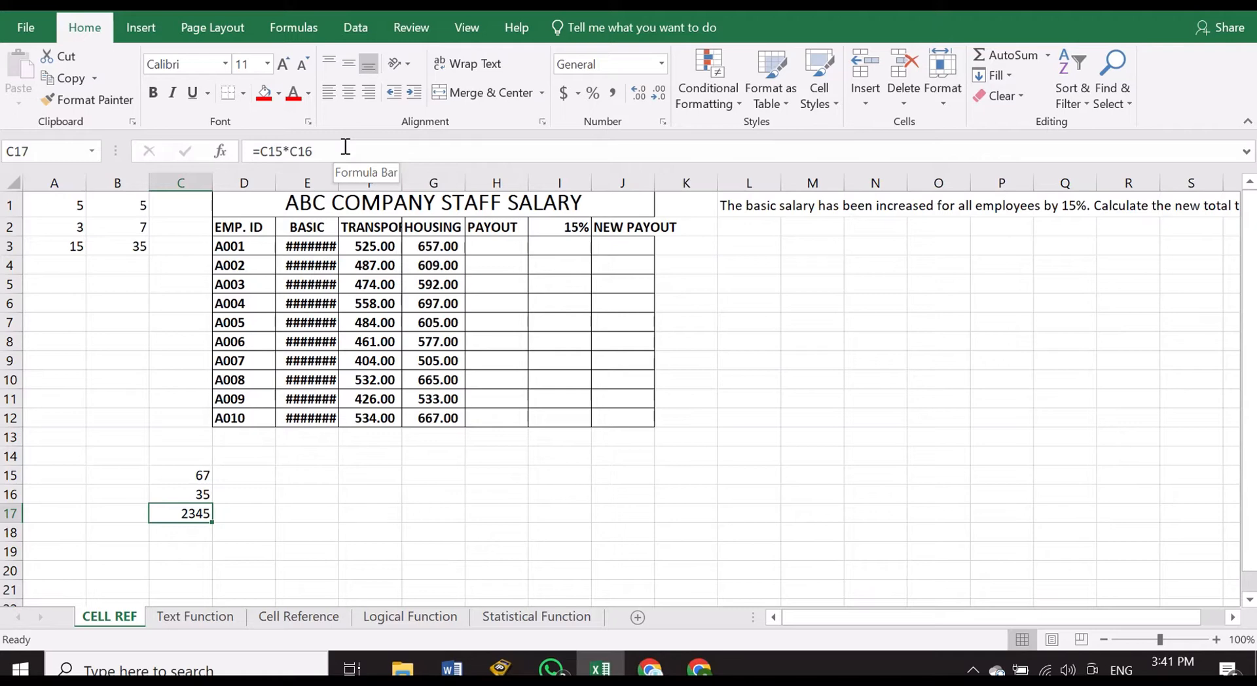
# Clear cell B3 and refill it by extending the formula from A3 one cell across with AutoFill.
pyautogui.click(136, 249)
pyautogui.press('Delete')
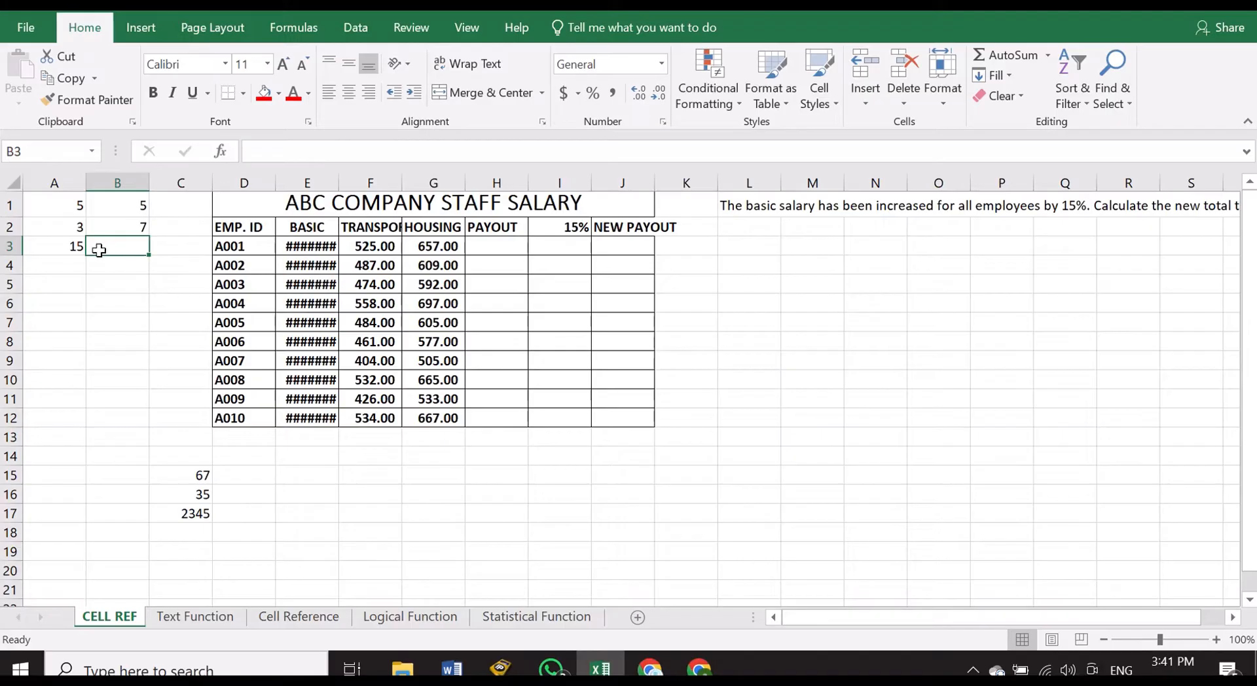
pyautogui.click(72, 249)
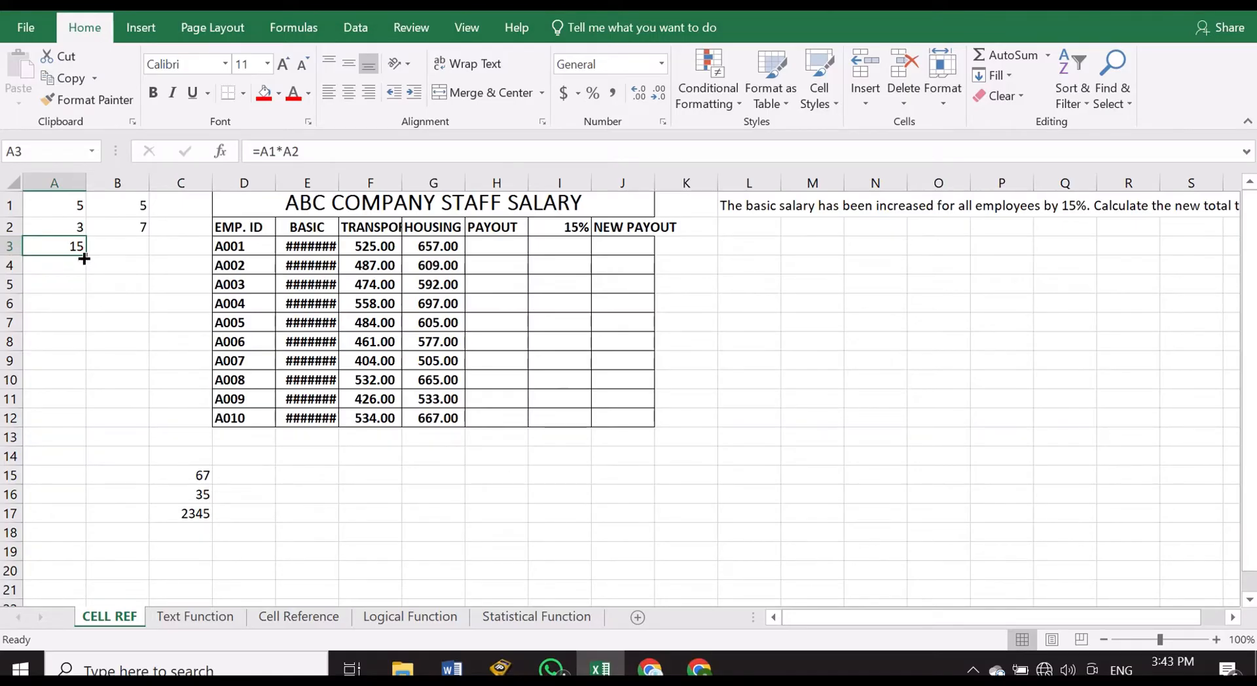
pyautogui.moveTo(85, 257)
pyautogui.mouseDown()
pyautogui.moveTo(74, 257)
pyautogui.moveTo(87, 257)
pyautogui.mouseUp()
pyautogui.moveTo(86, 257); pyautogui.dragTo(156, 247)
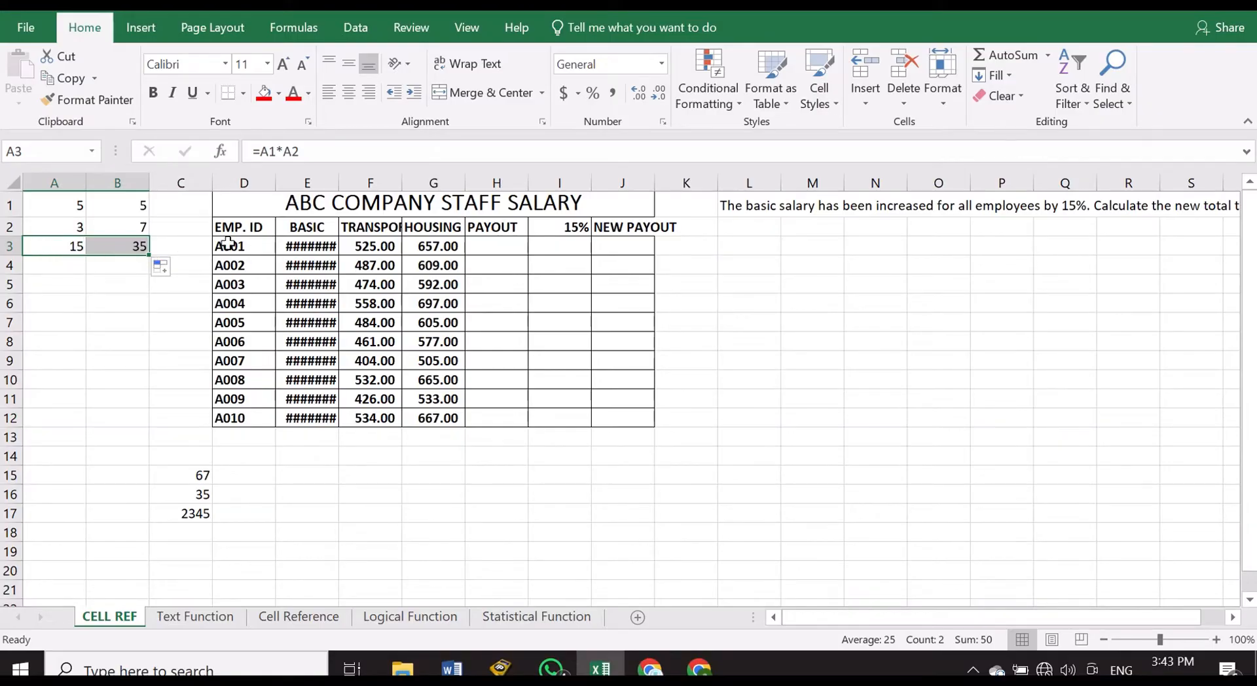
pyautogui.click(82, 248)
pyautogui.click(117, 247)
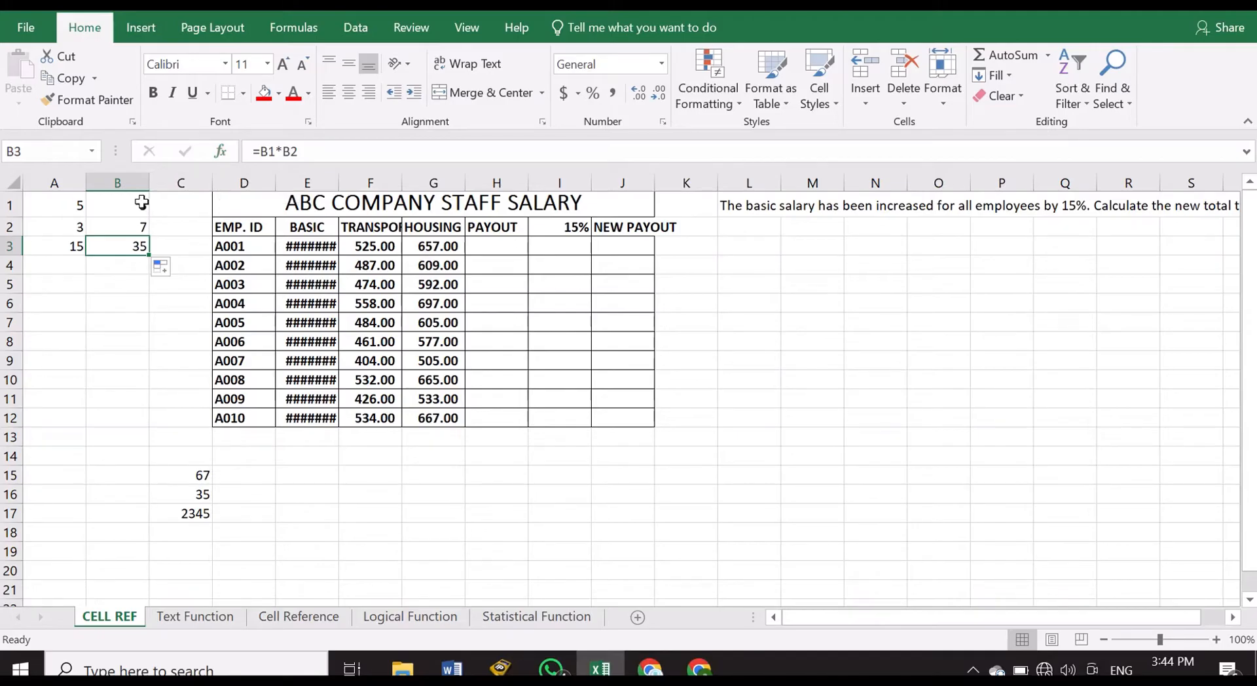
# Enter 45 in cell A4.
pyautogui.click(49, 302)
pyautogui.click(72, 264)
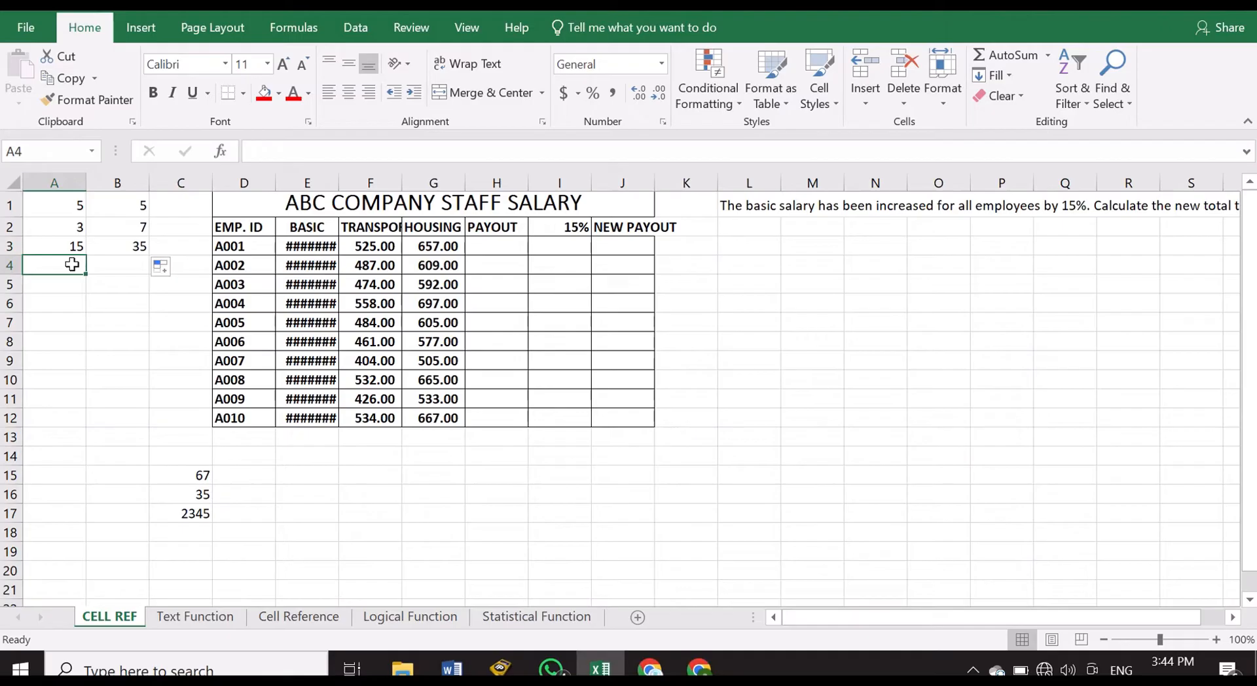
pyautogui.write('45')
pyautogui.click(92, 285)
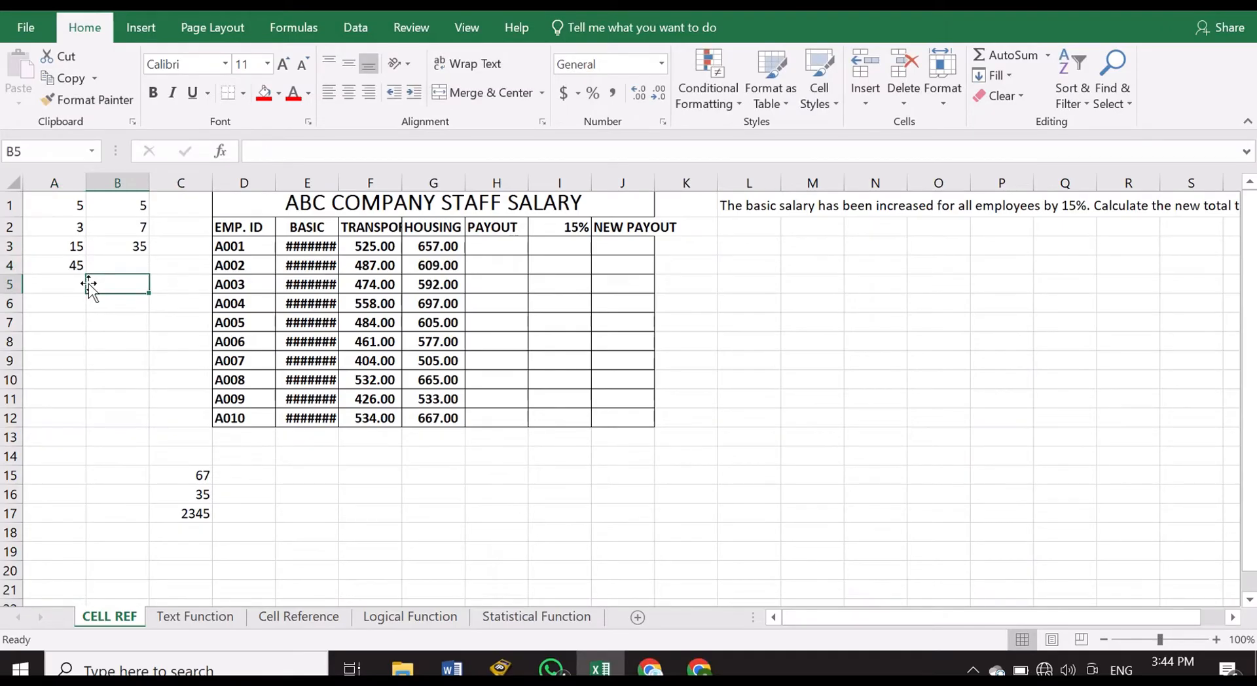
# Insert the SUM function in cell A5 with the range A1:A4 as its argument.
pyautogui.click(55, 279)
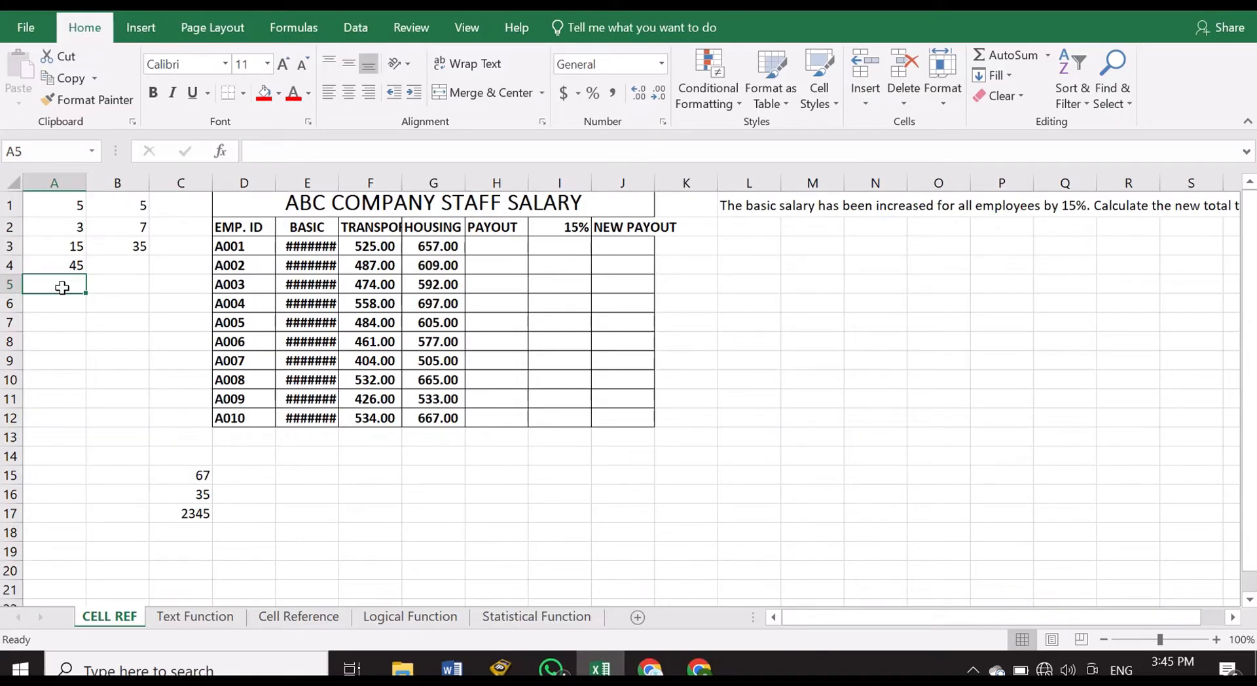
pyautogui.click(221, 152)
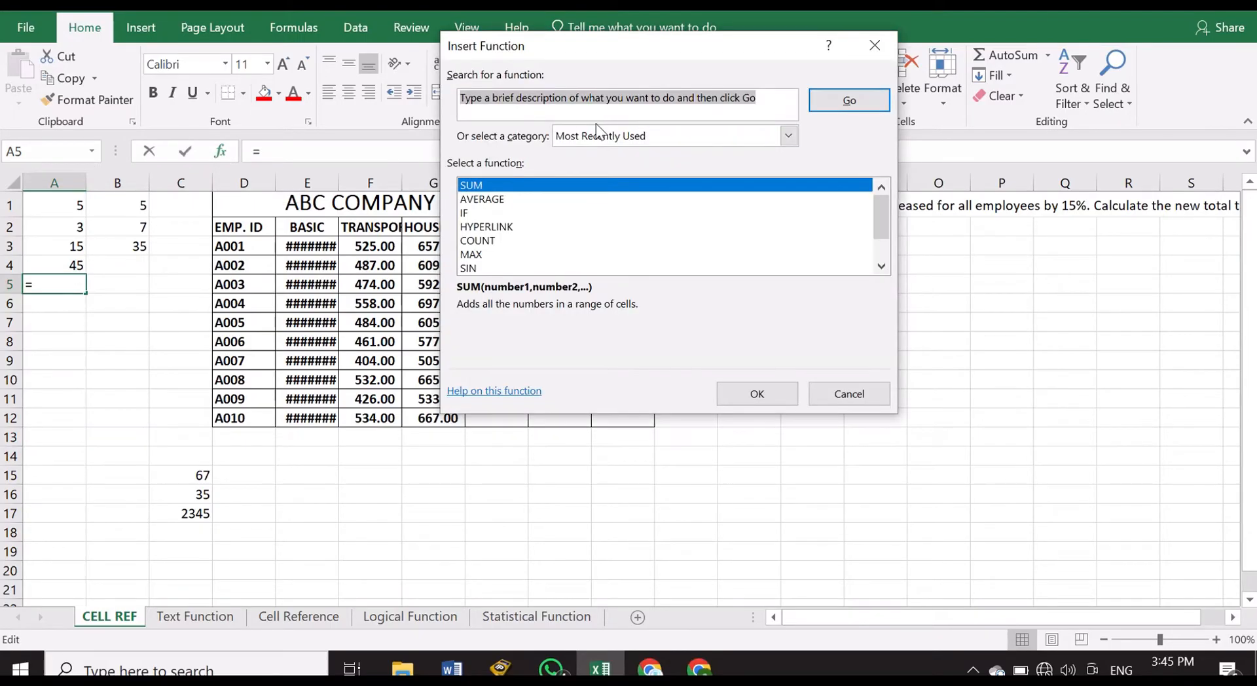
pyautogui.click(504, 190)
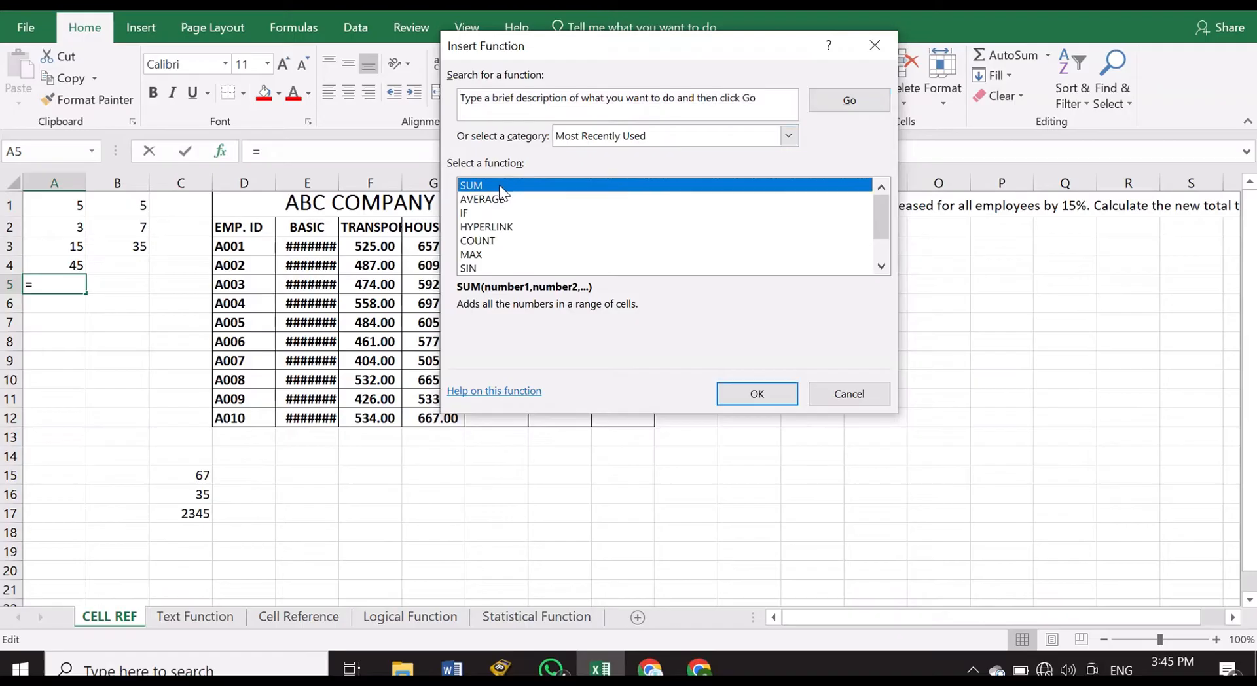
pyautogui.click(759, 393)
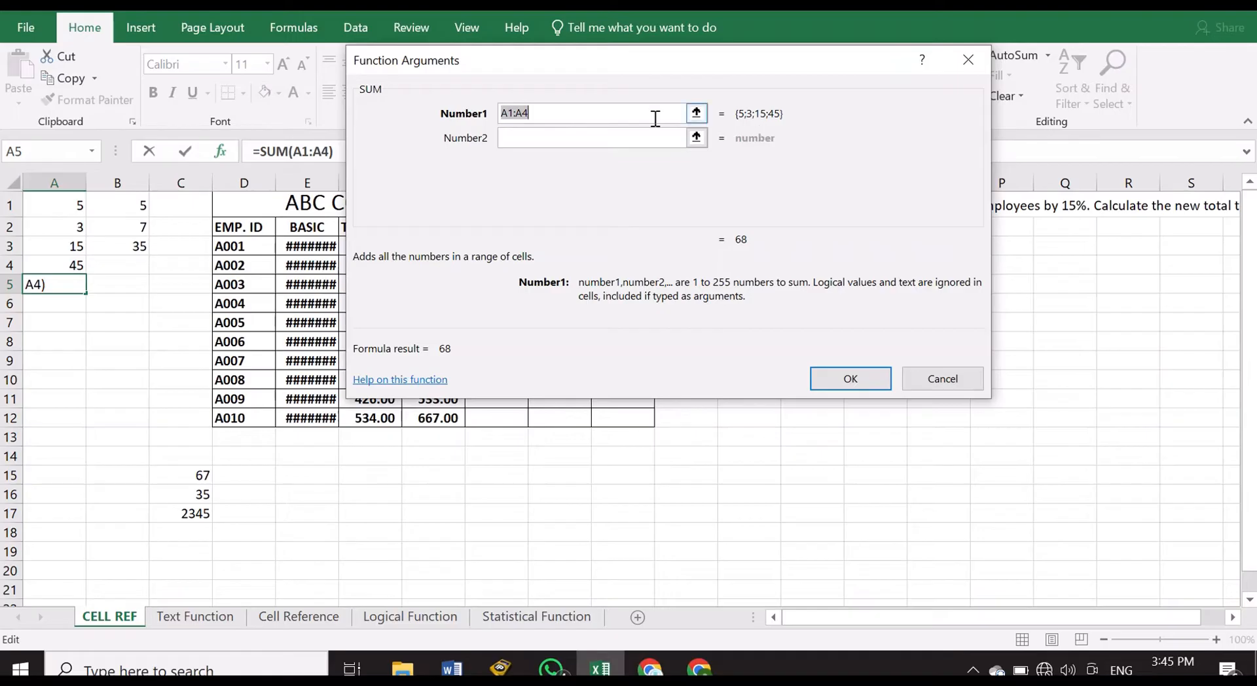
pyautogui.click(1169, 7)
pyautogui.moveTo(788, 115)
pyautogui.mouseDown()
pyautogui.moveTo(728, 115)
pyautogui.moveTo(723, 100)
pyautogui.moveTo(737, 101)
pyautogui.mouseUp()
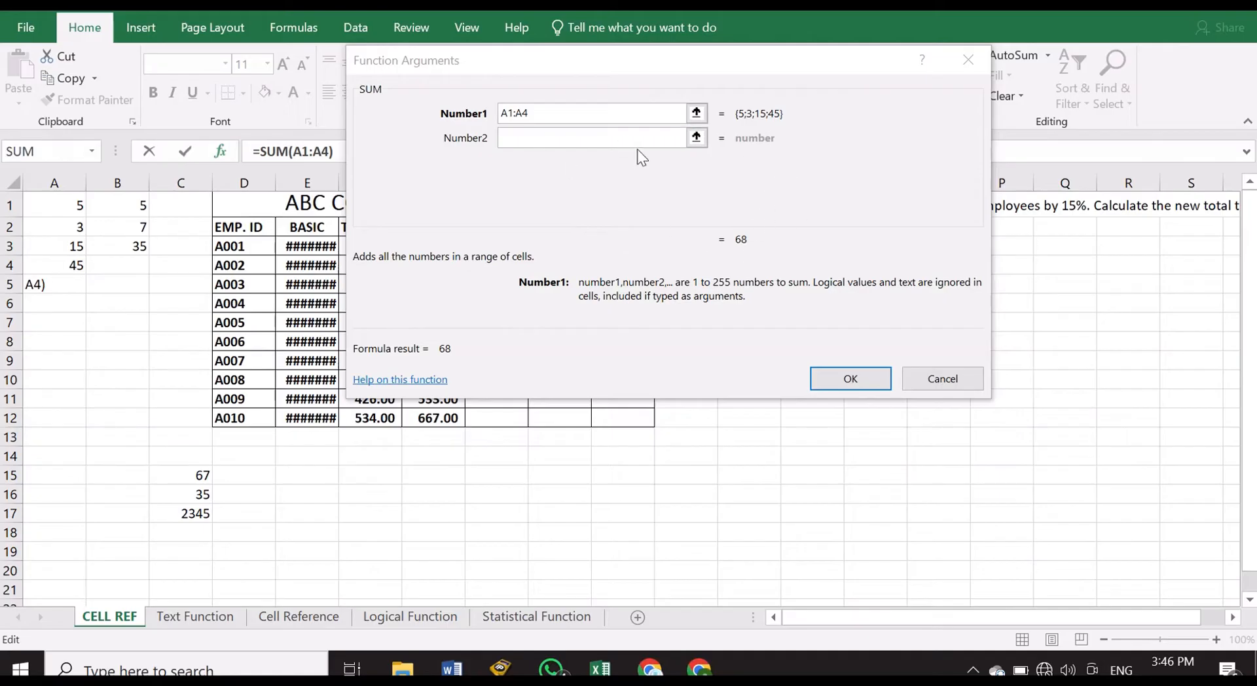
pyautogui.click(842, 379)
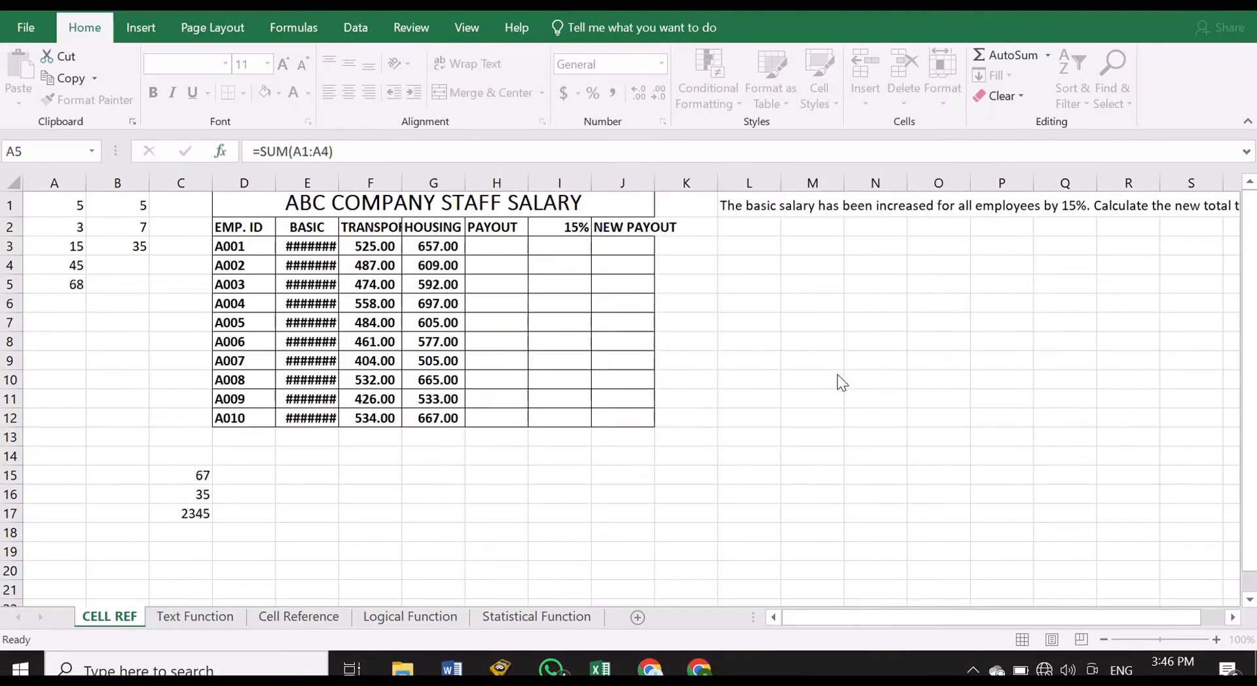
pyautogui.click(48, 283)
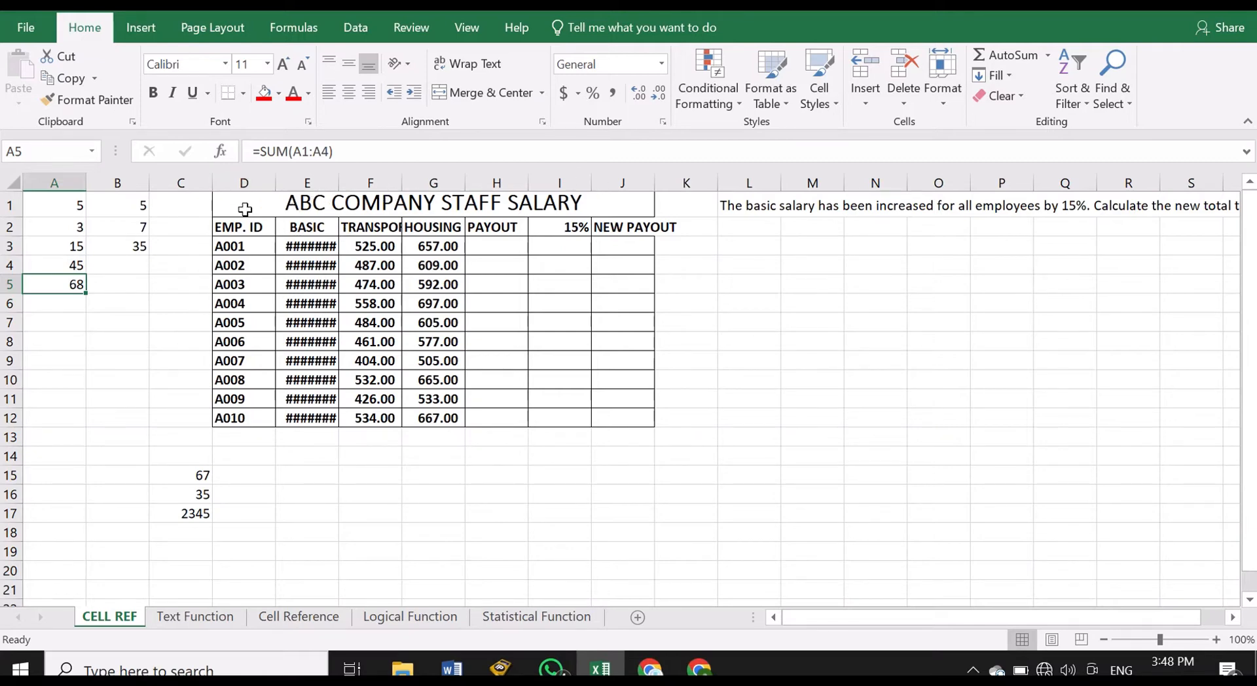
pyautogui.click(624, 420)
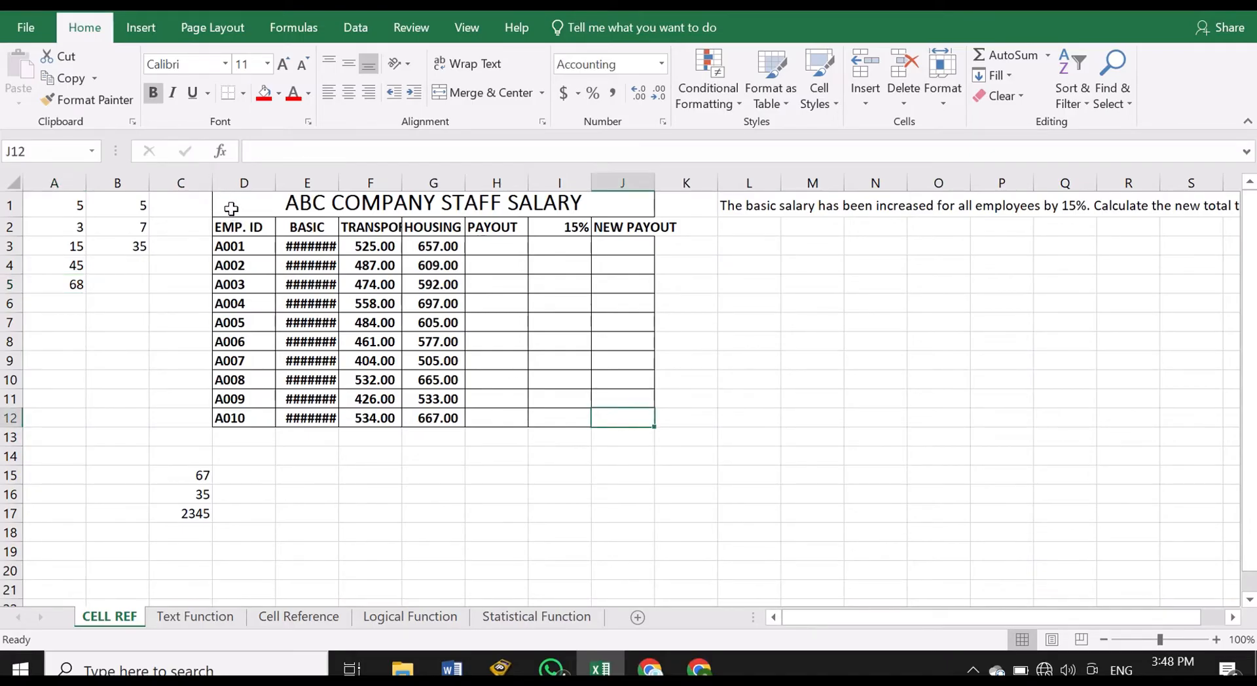
pyautogui.moveTo(265, 211); pyautogui.dragTo(594, 420)
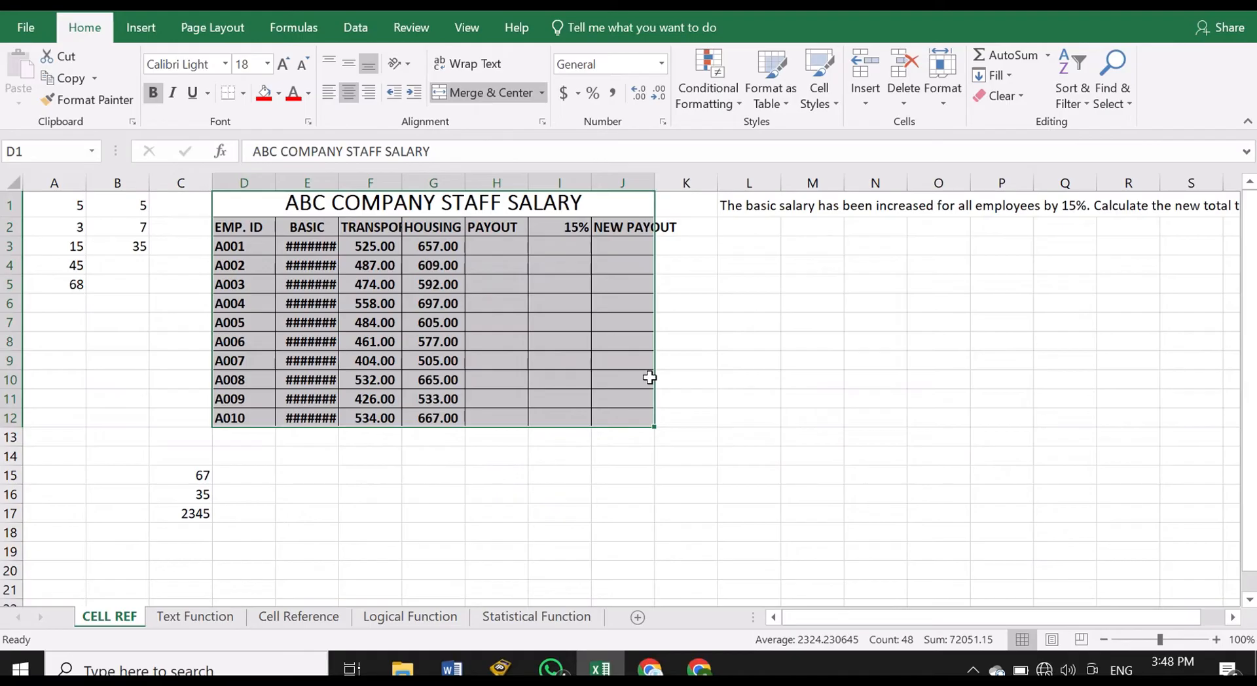
pyautogui.click(762, 400)
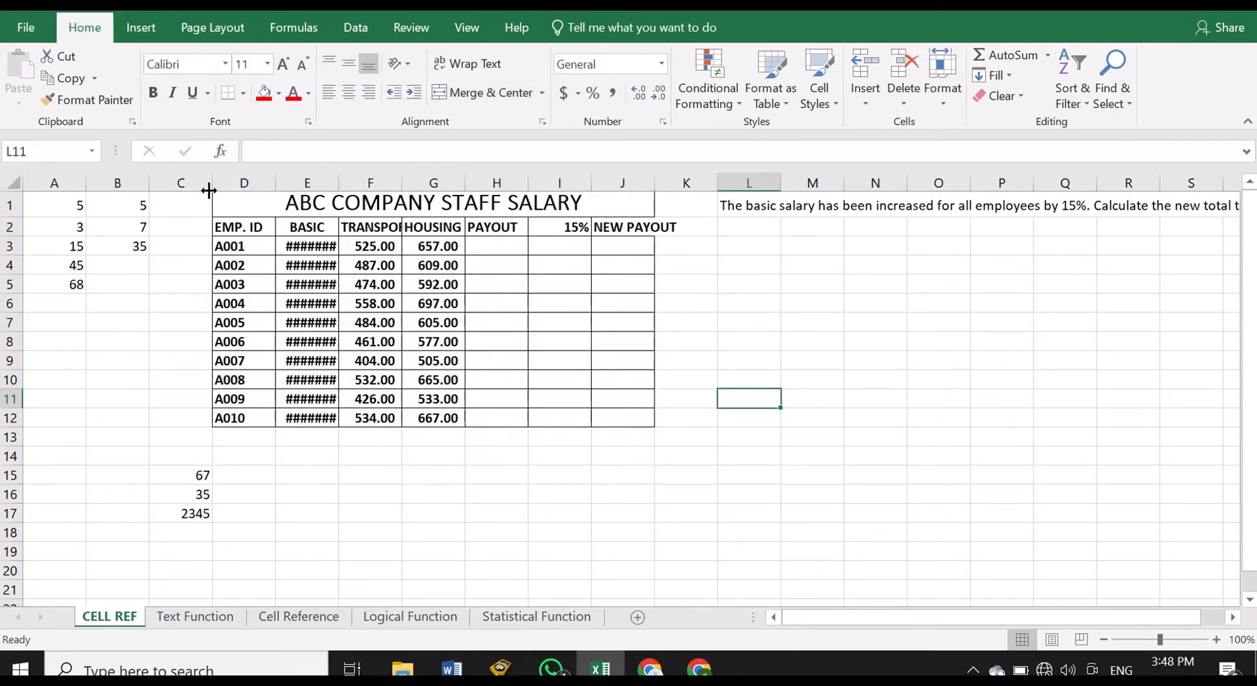
pyautogui.click(711, 5)
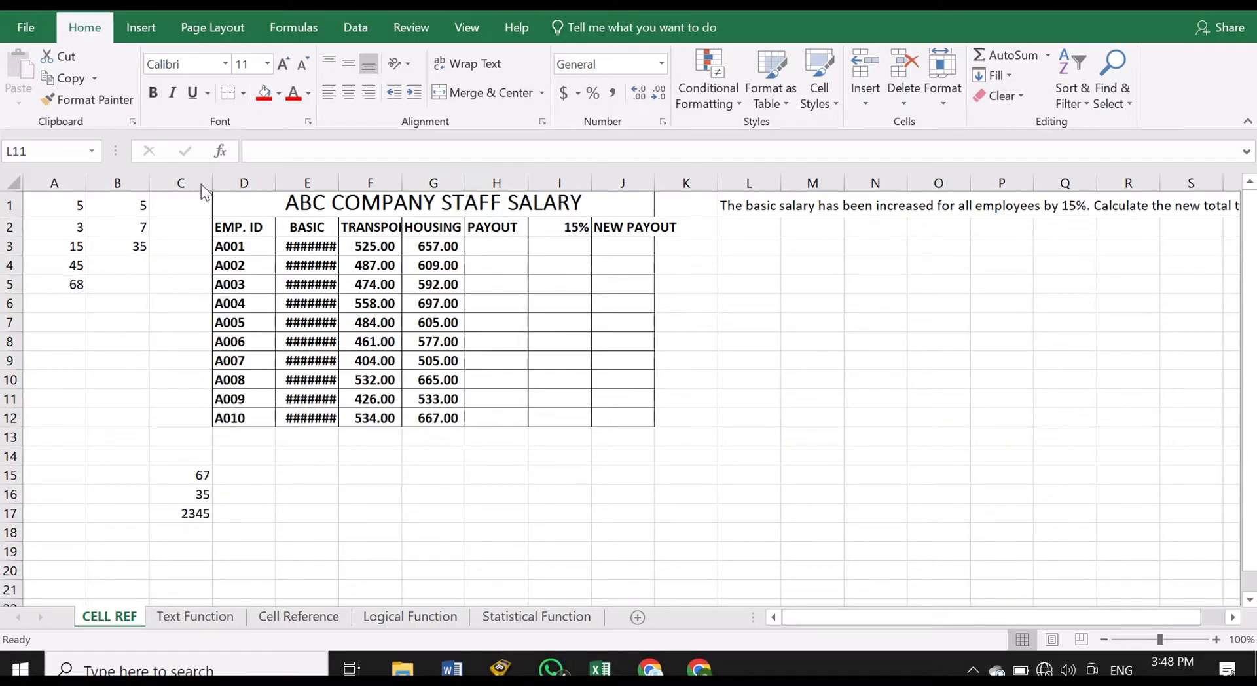
pyautogui.moveTo(208, 190)
pyautogui.mouseDown()
pyautogui.moveTo(217, 240)
pyautogui.moveTo(217, 190)
pyautogui.mouseUp()
pyautogui.moveTo(712, 239)
pyautogui.mouseDown()
pyautogui.moveTo(742, 244)
pyautogui.moveTo(732, 315)
pyautogui.mouseUp()
pyautogui.moveTo(729, 377); pyautogui.dragTo(712, 265)
# Apply all borders to the range A1:B5.
pyautogui.click(54, 211)
pyautogui.moveTo(73, 204); pyautogui.dragTo(135, 282)
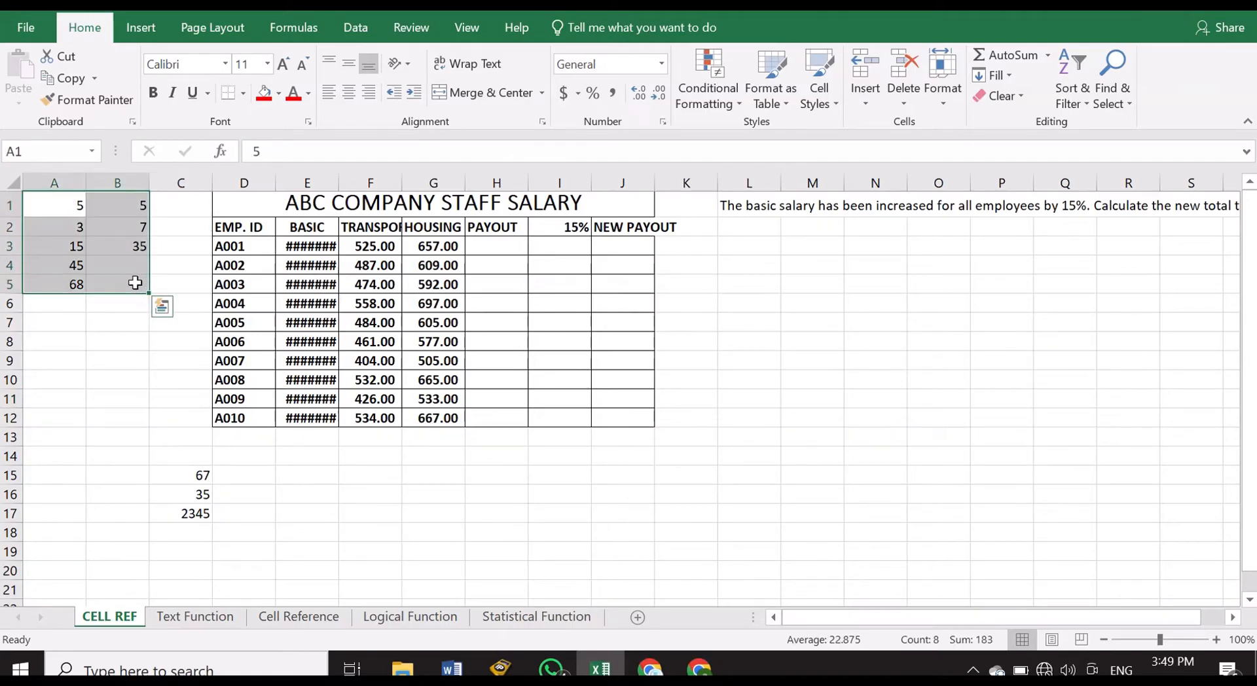
pyautogui.click(243, 94)
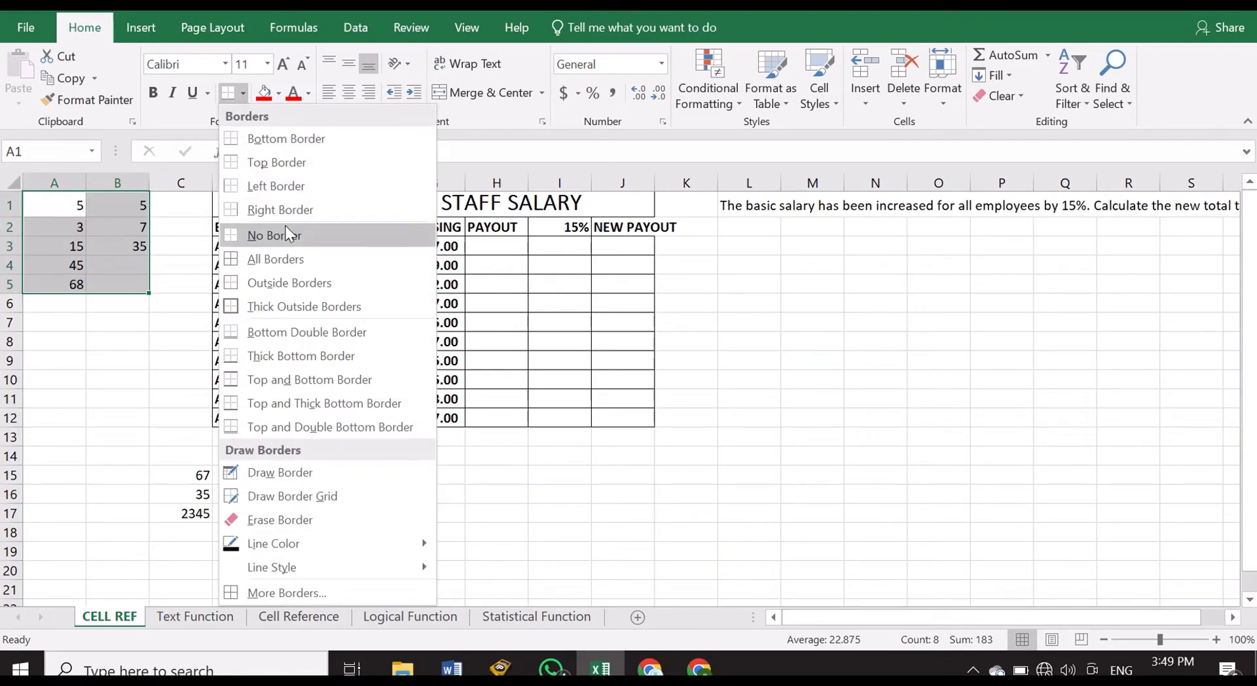
pyautogui.click(273, 258)
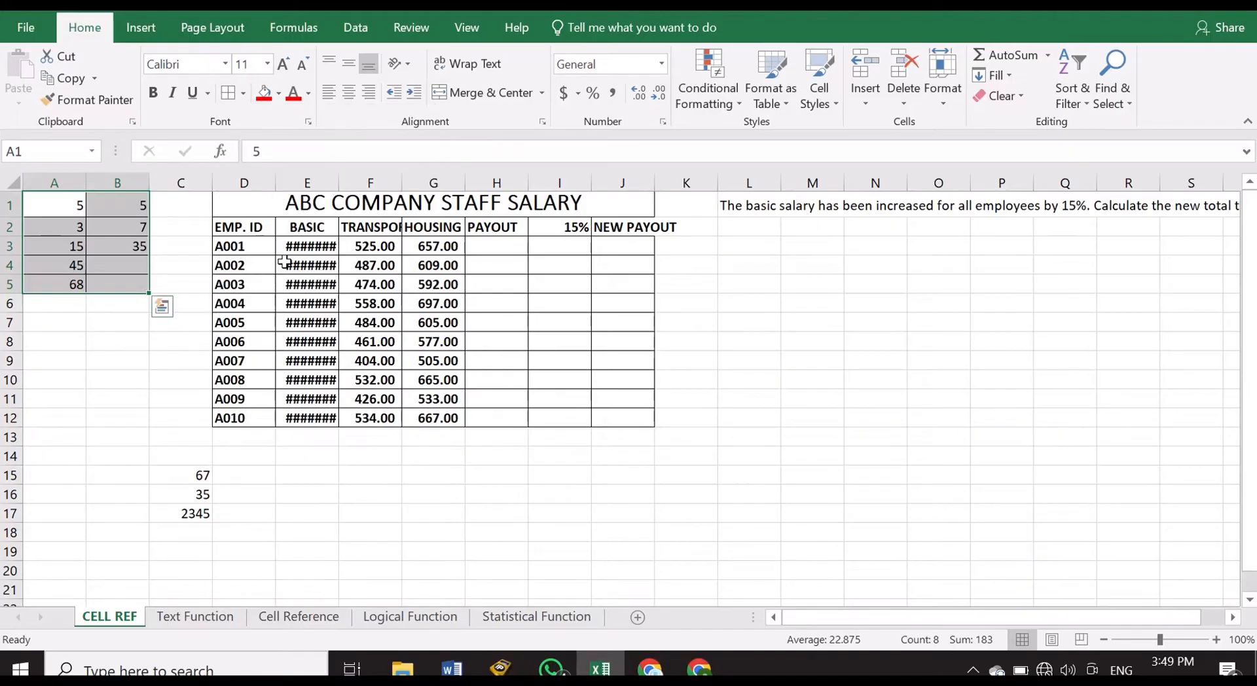
pyautogui.click(158, 359)
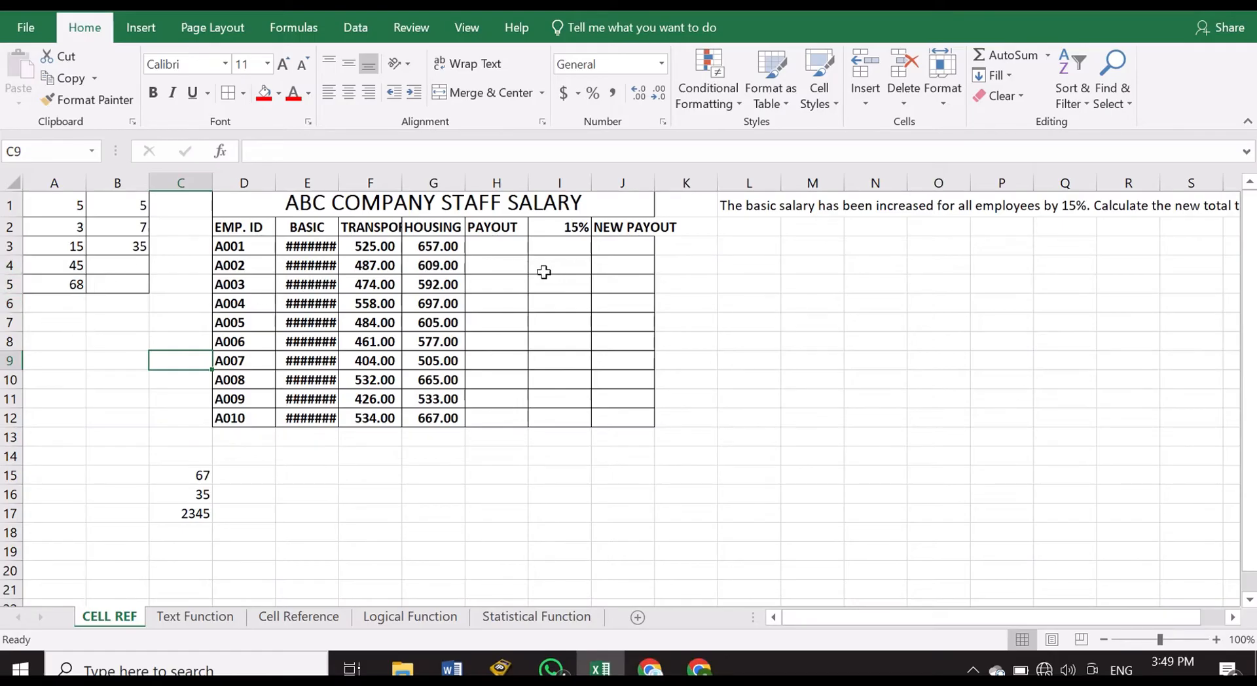
pyautogui.click(117, 328)
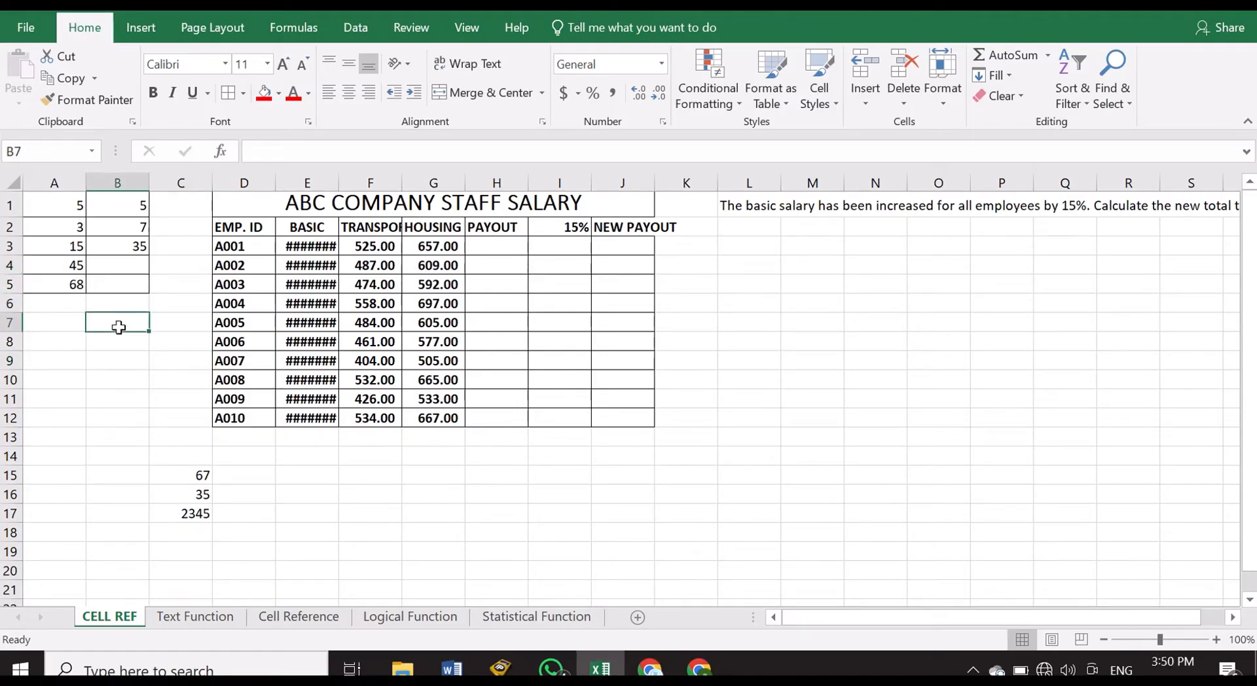
# Remove the borders from the range A1:B6.
pyautogui.moveTo(33, 203); pyautogui.dragTo(124, 295)
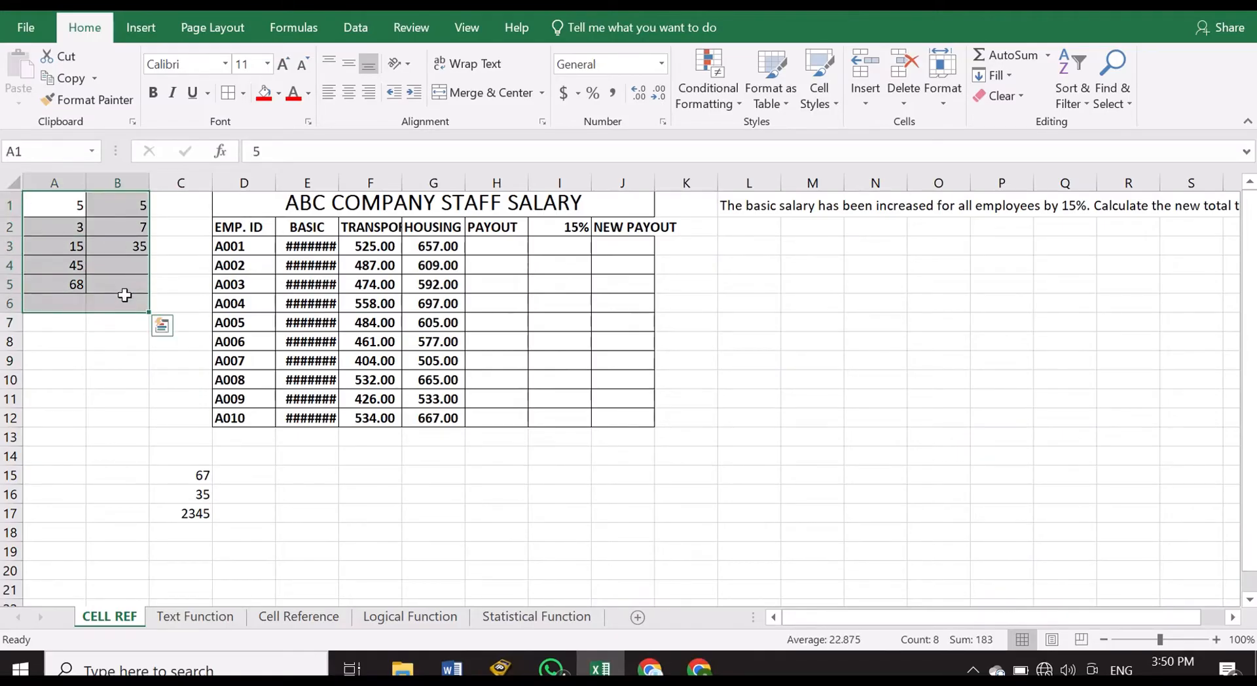
pyautogui.click(241, 94)
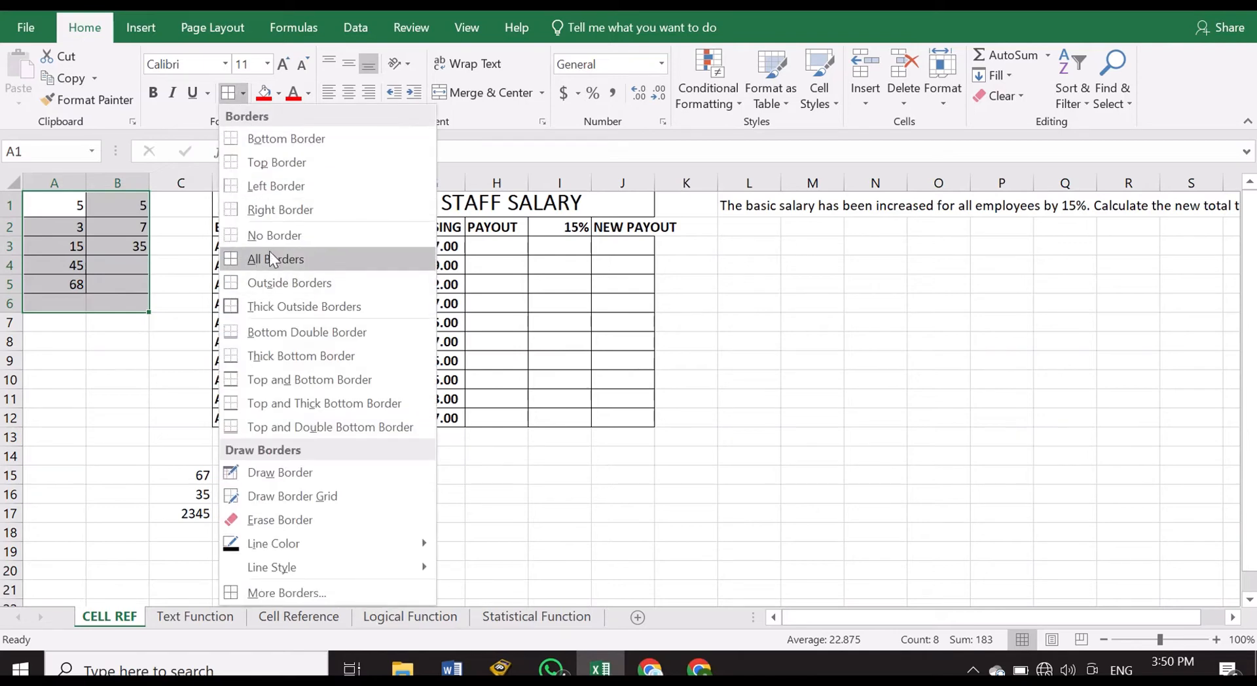
pyautogui.click(268, 234)
pyautogui.click(140, 359)
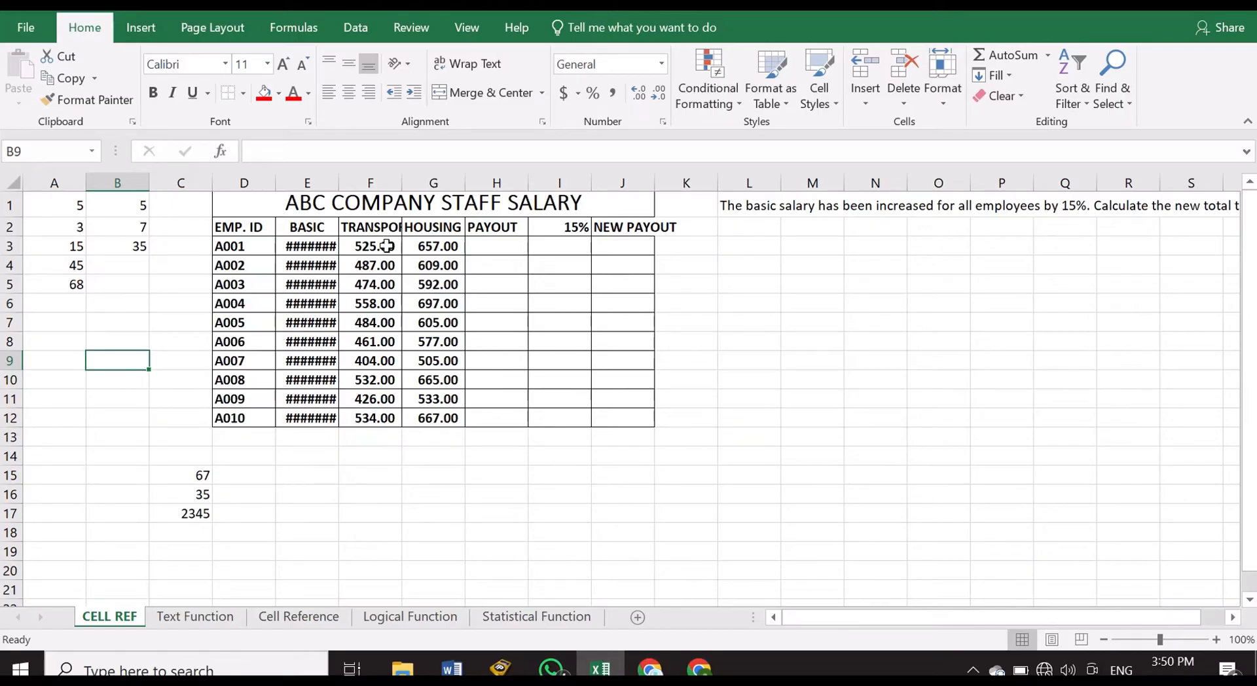
pyautogui.click(740, 299)
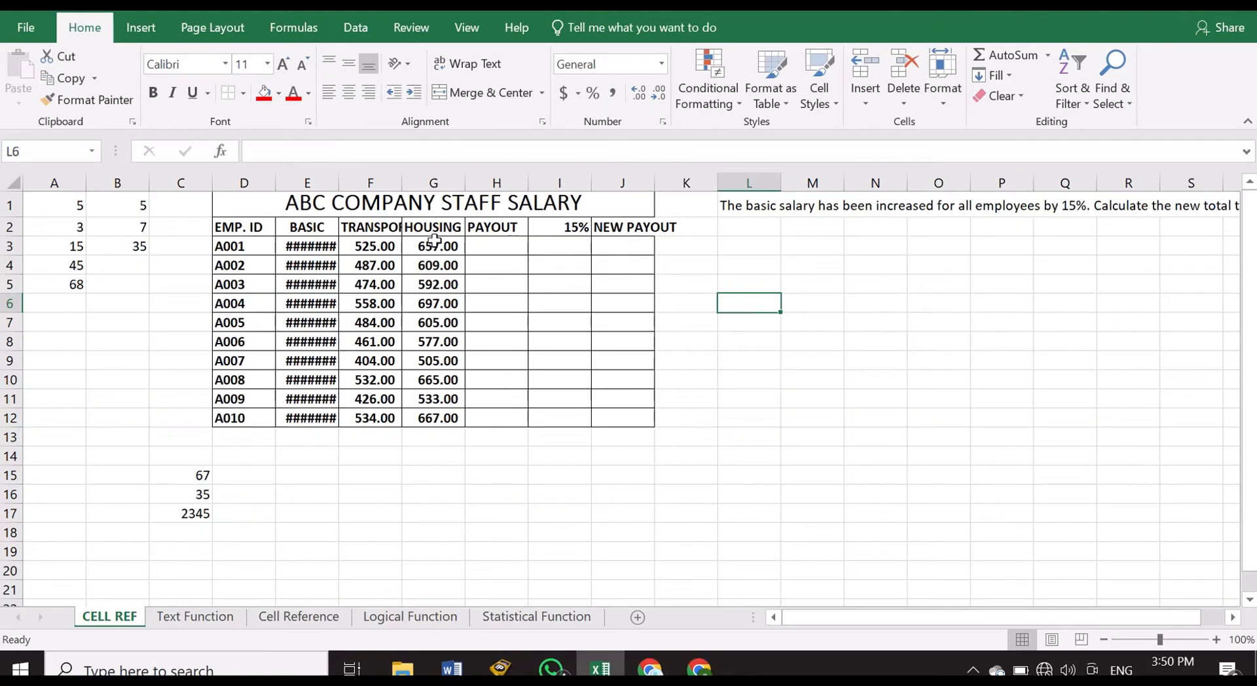
# Enter the formula =A1*B1 in cell C1 and fill it down to C8.
pyautogui.click(134, 248)
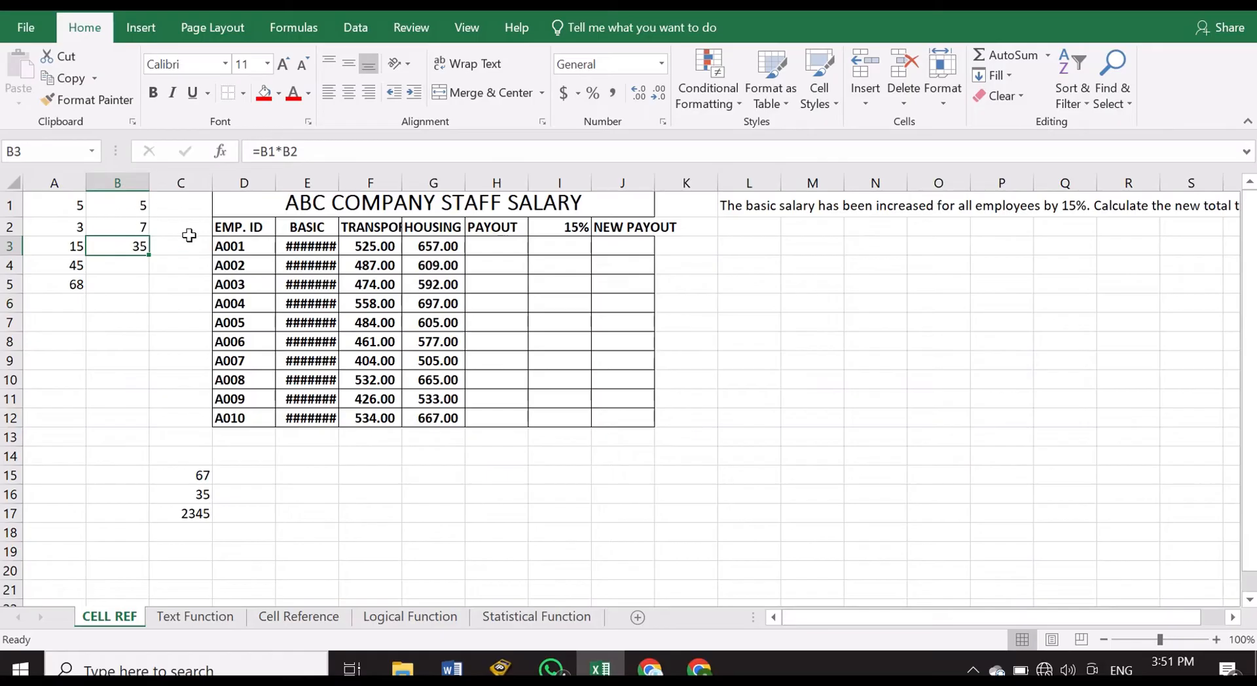
pyautogui.click(178, 204)
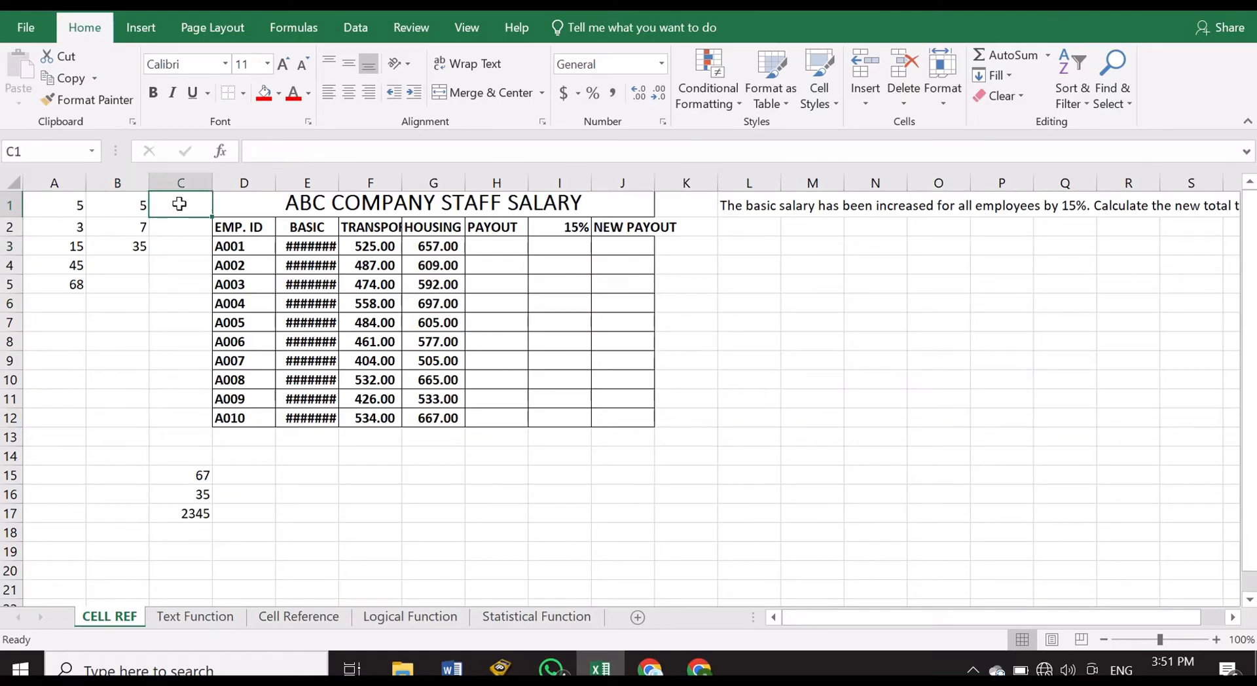
pyautogui.write('=')
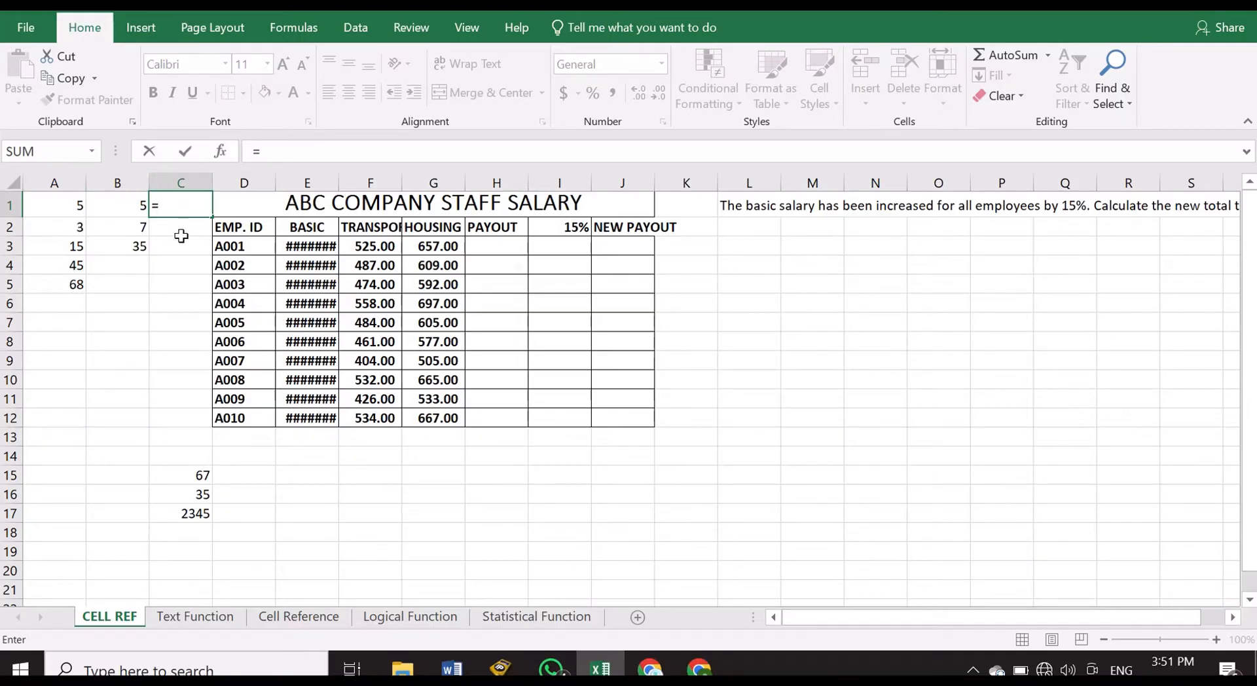
pyautogui.write('A')
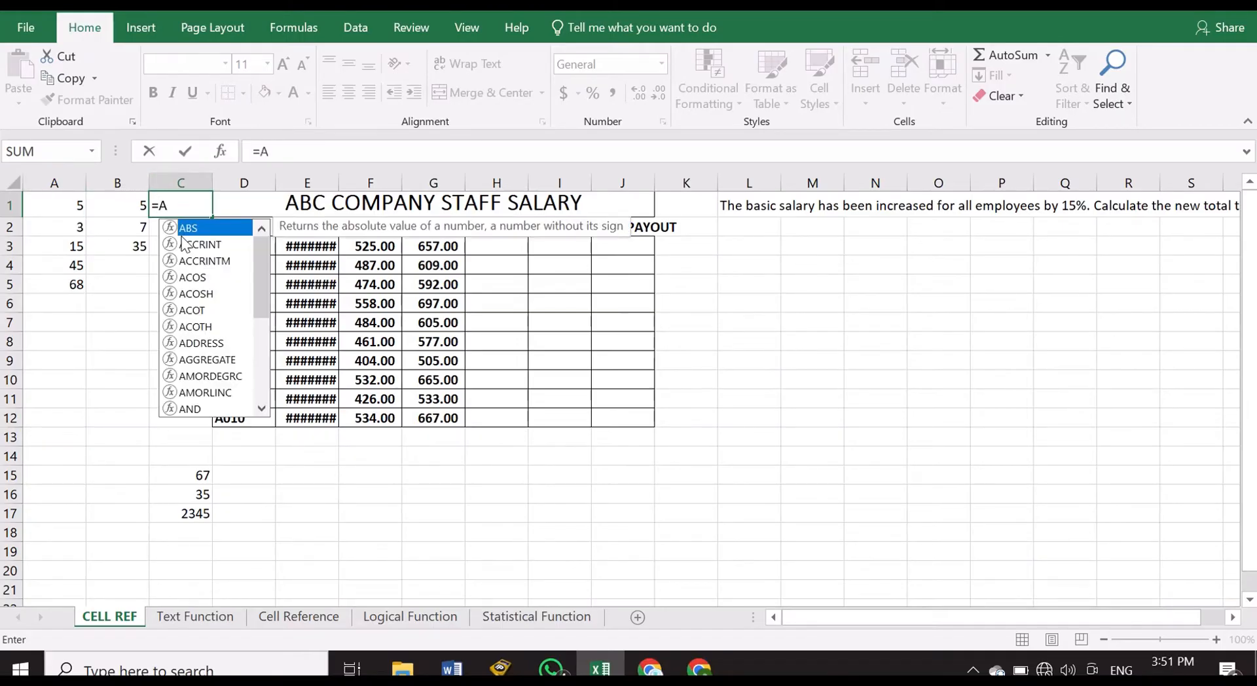
pyautogui.write('1')
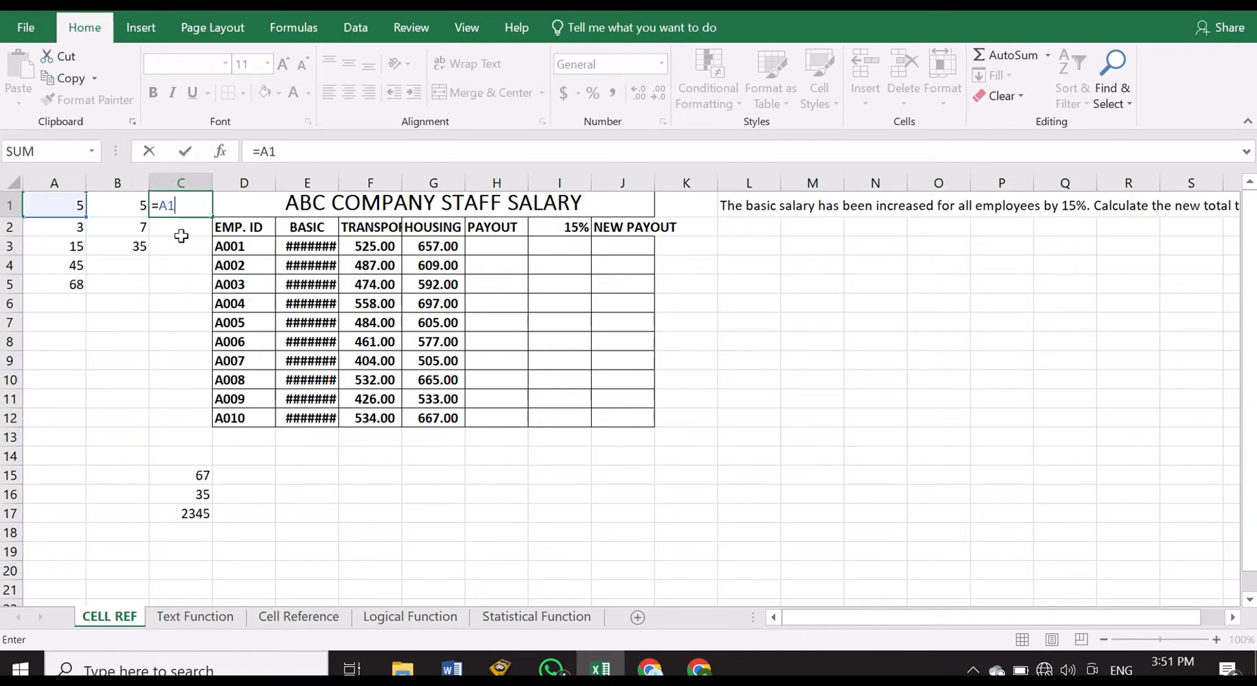
pyautogui.write('*B1')
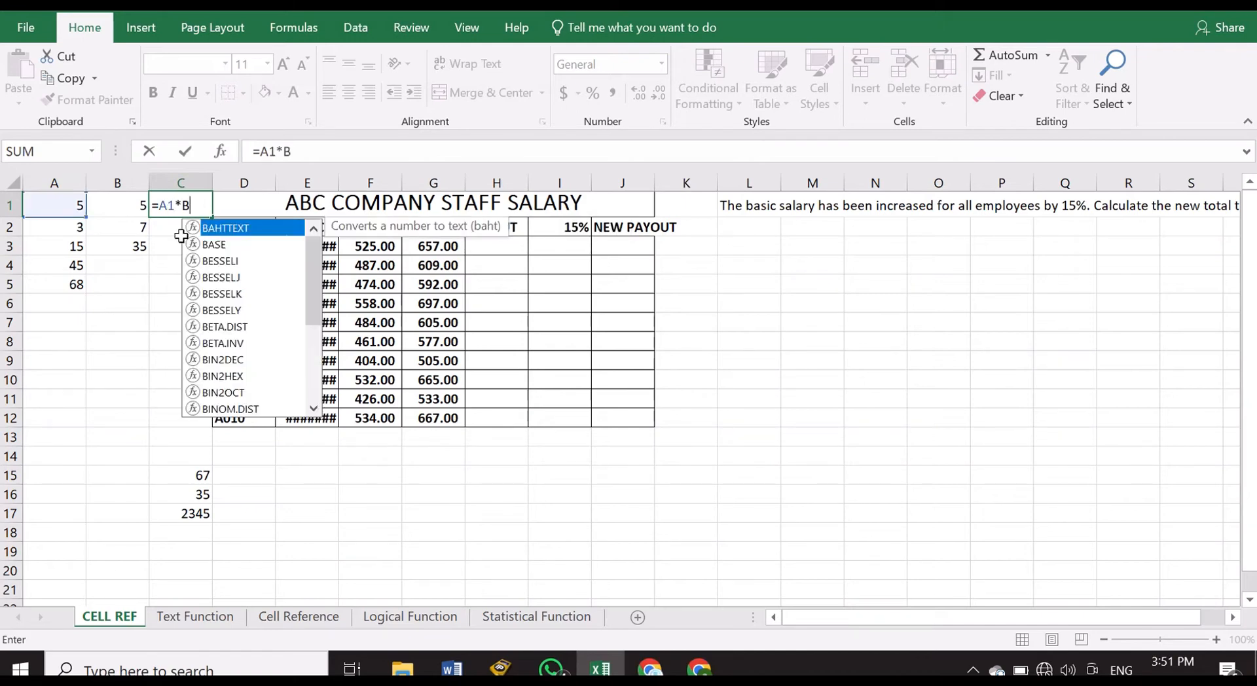
pyautogui.press('Return')
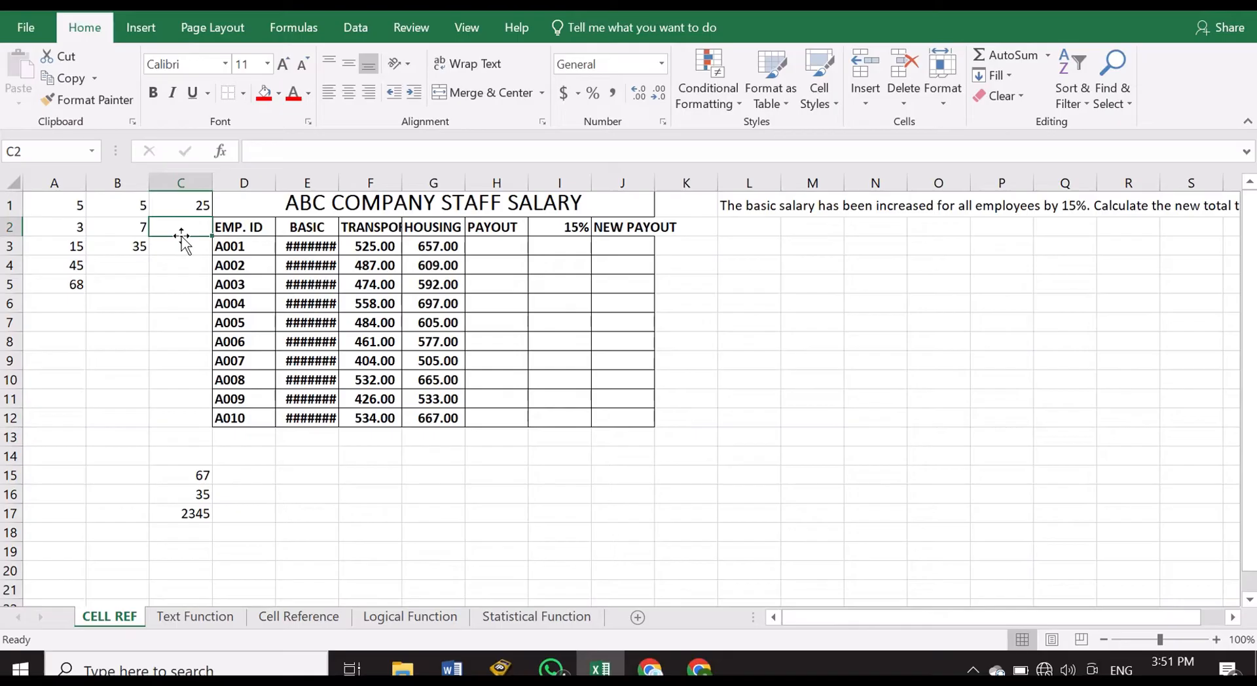
pyautogui.press('Up')
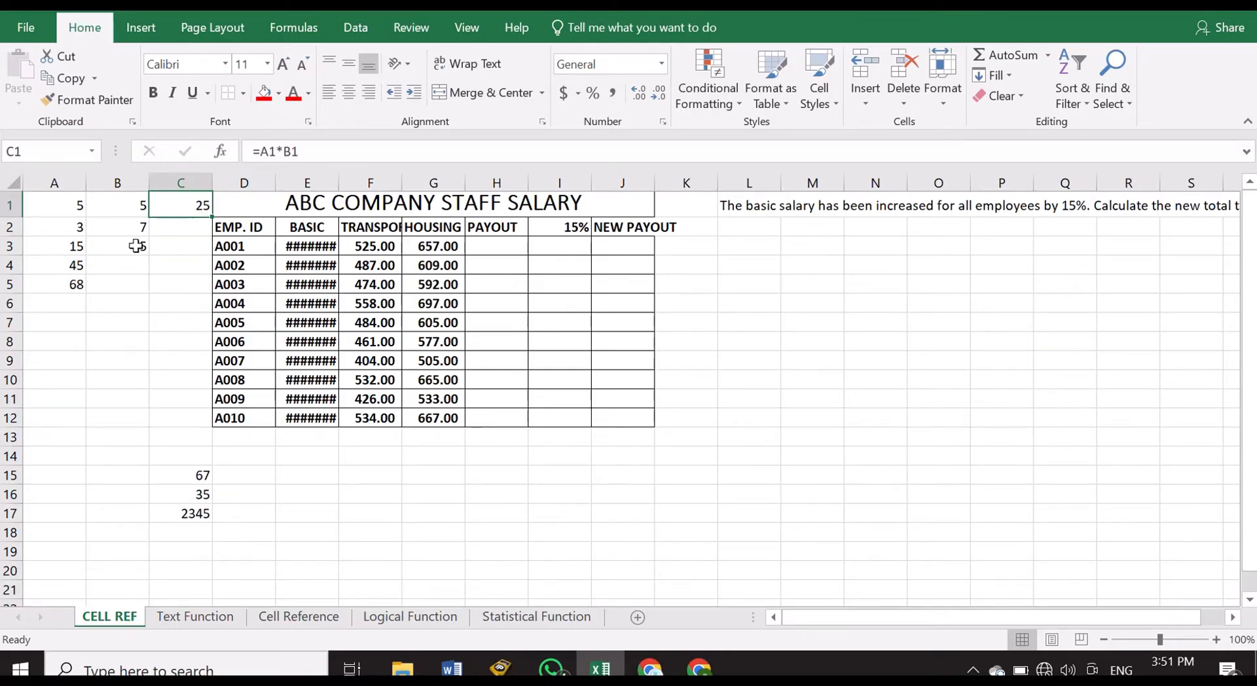
pyautogui.moveTo(212, 216); pyautogui.dragTo(202, 343)
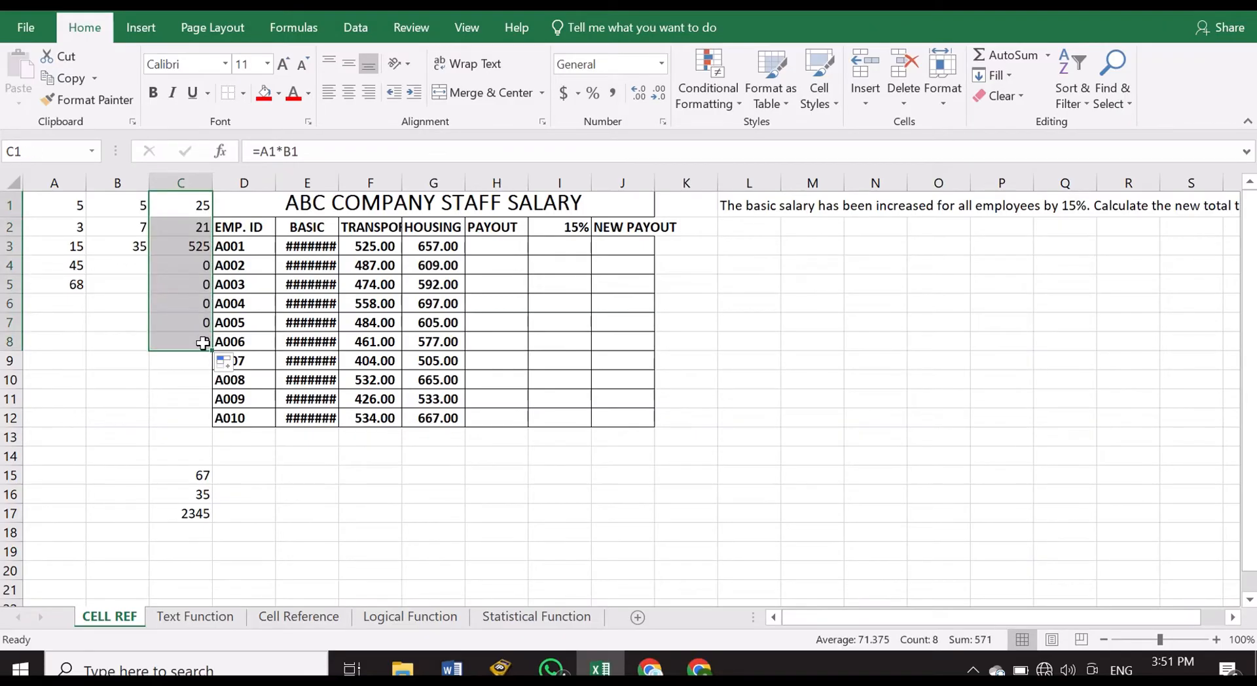
# Examine how the cell references change in the filled formulas from C1 down the column.
pyautogui.click(185, 284)
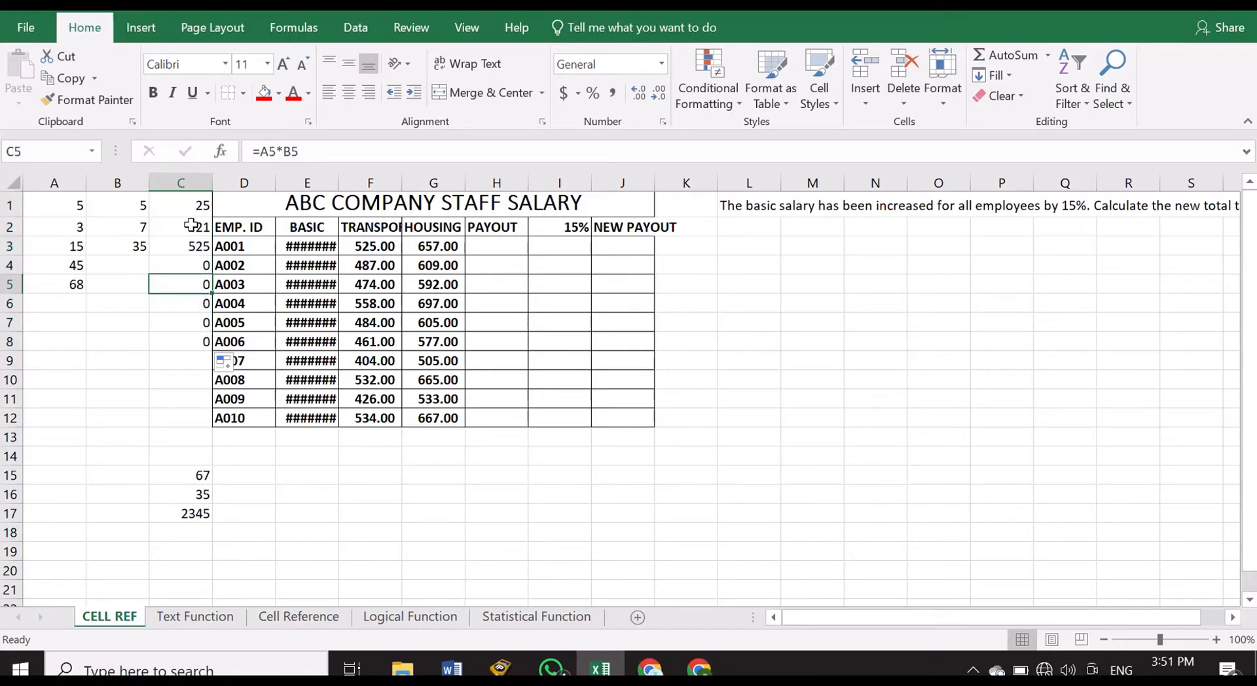
pyautogui.click(191, 206)
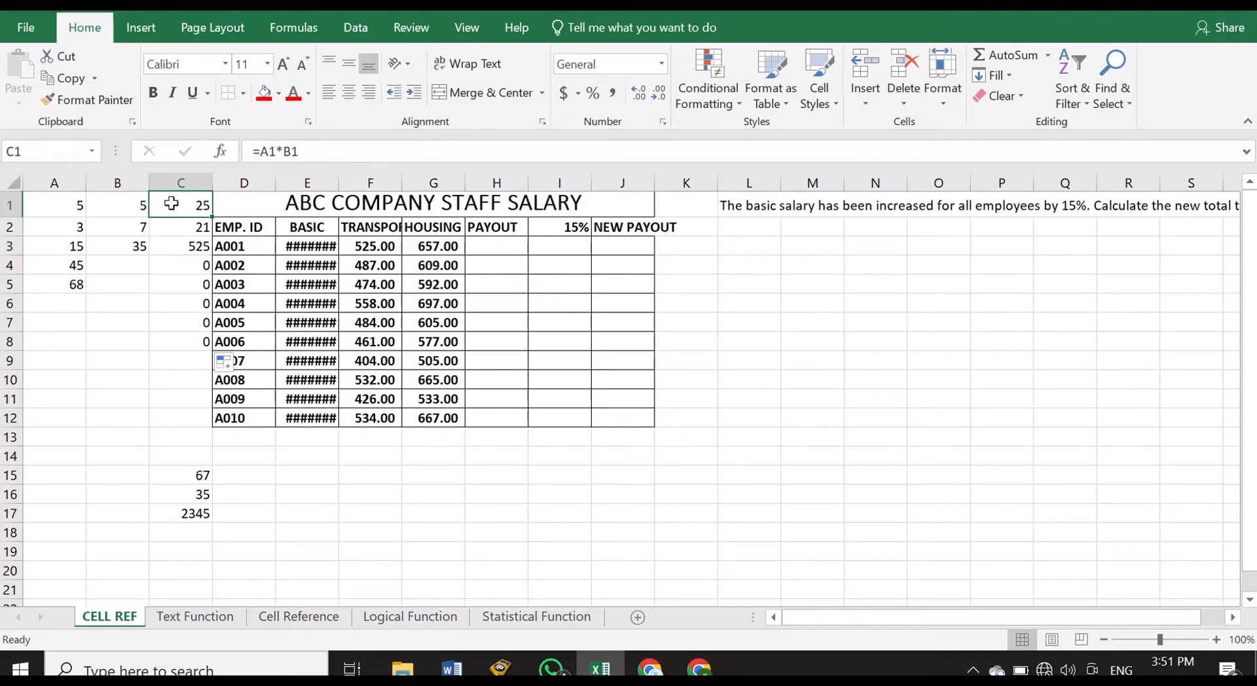
pyautogui.click(67, 209)
pyautogui.click(135, 209)
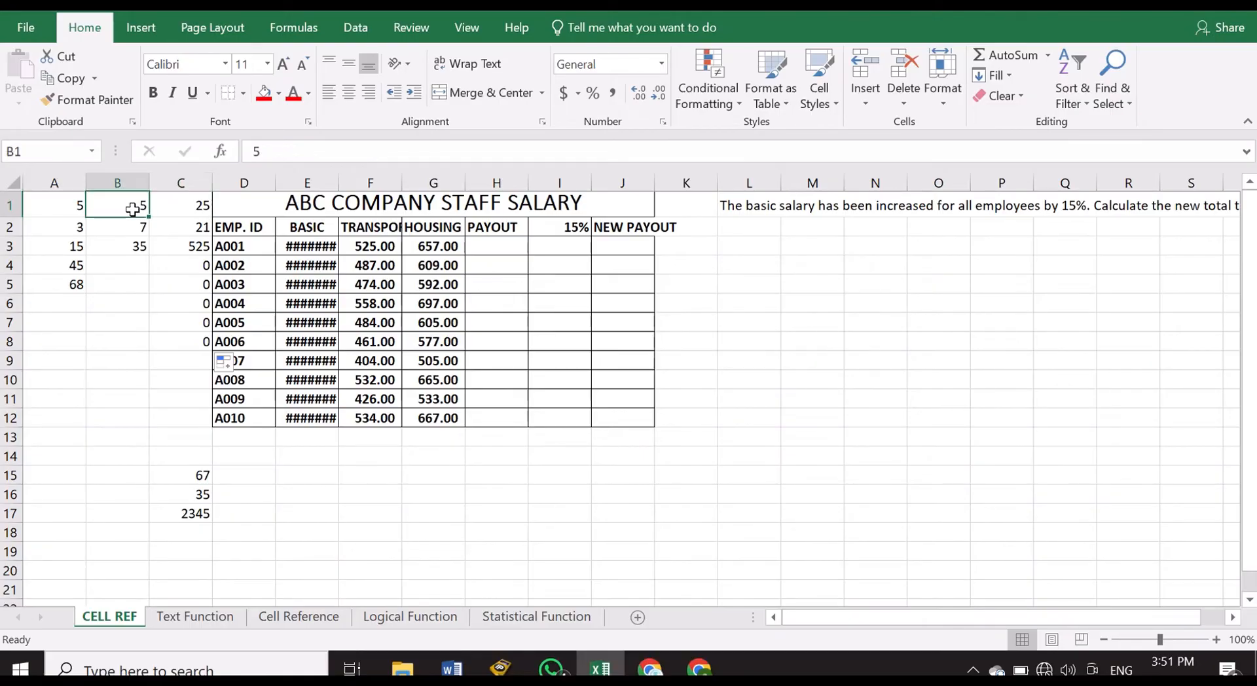
pyautogui.click(181, 206)
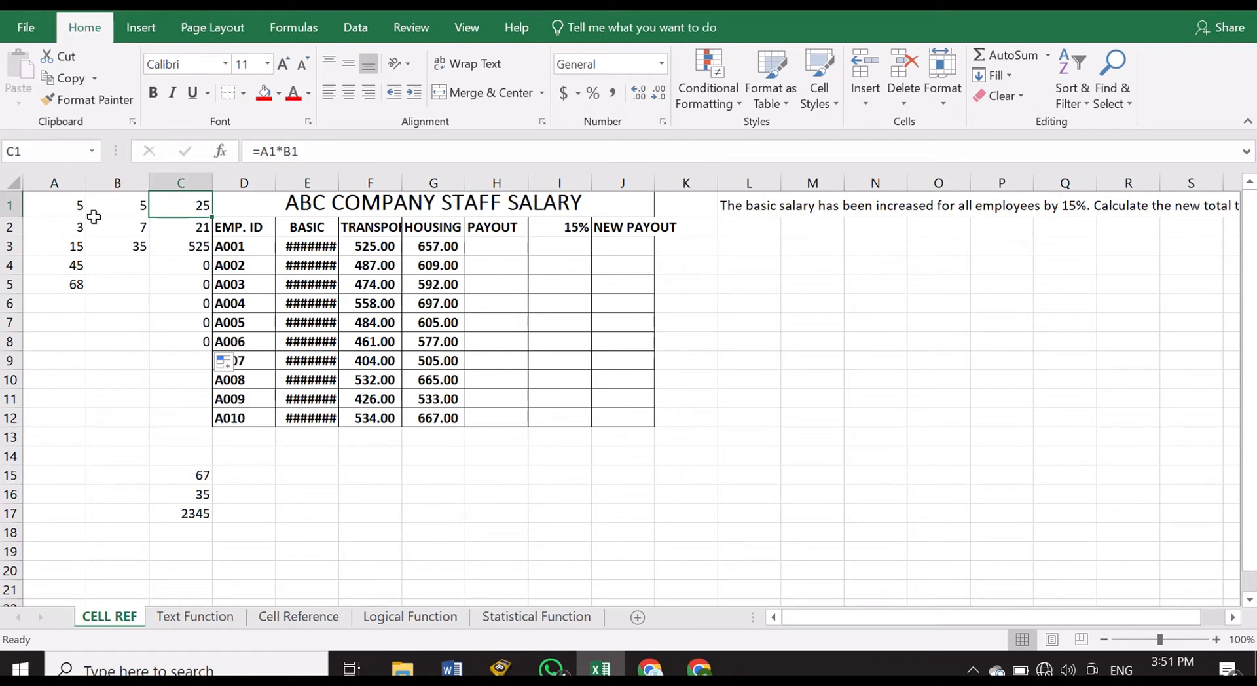
pyautogui.click(184, 231)
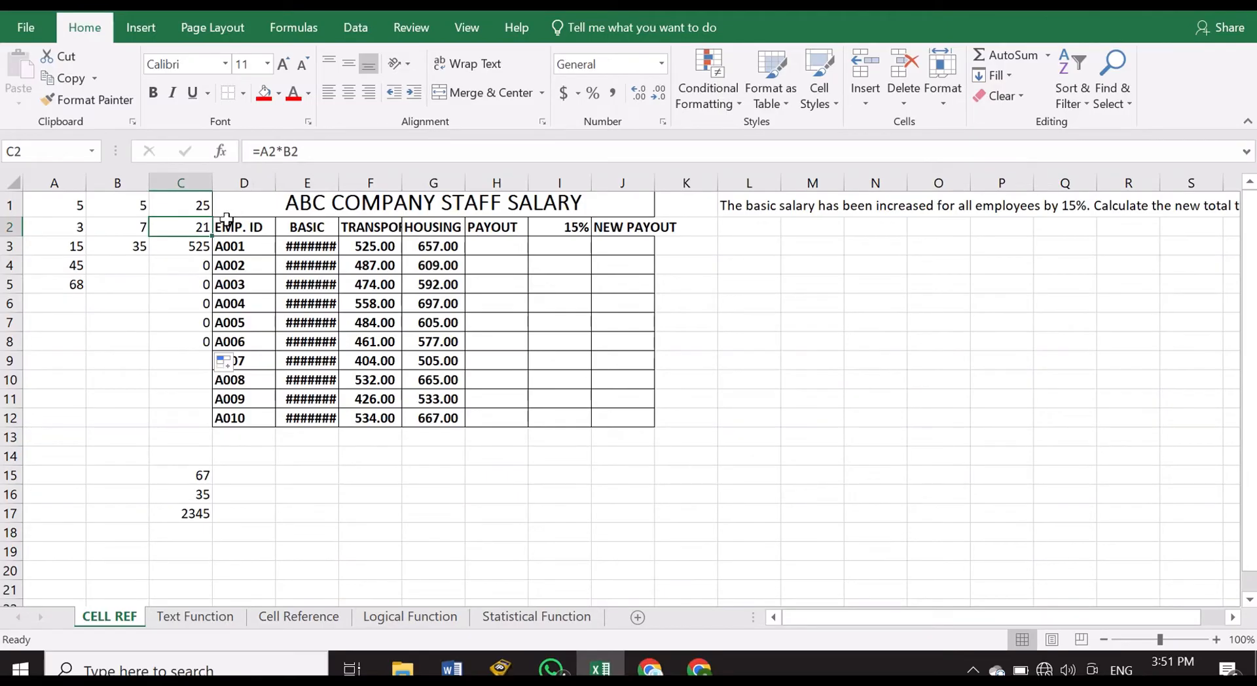
pyautogui.click(177, 247)
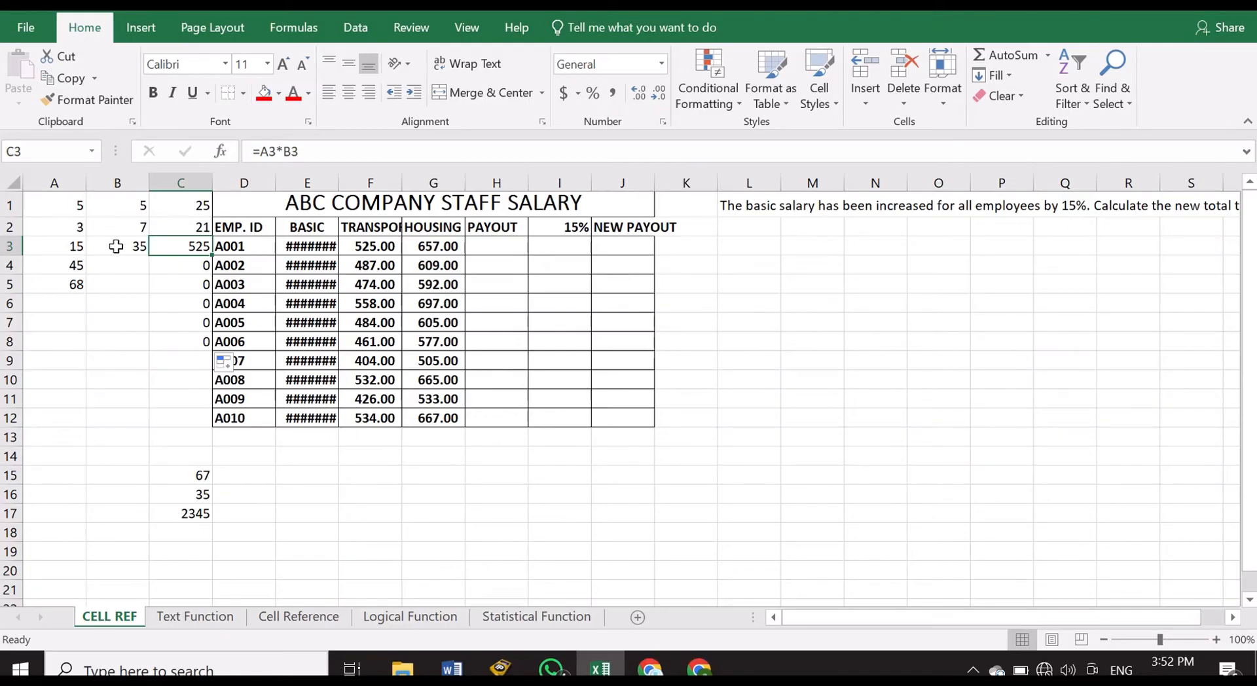
pyautogui.click(178, 266)
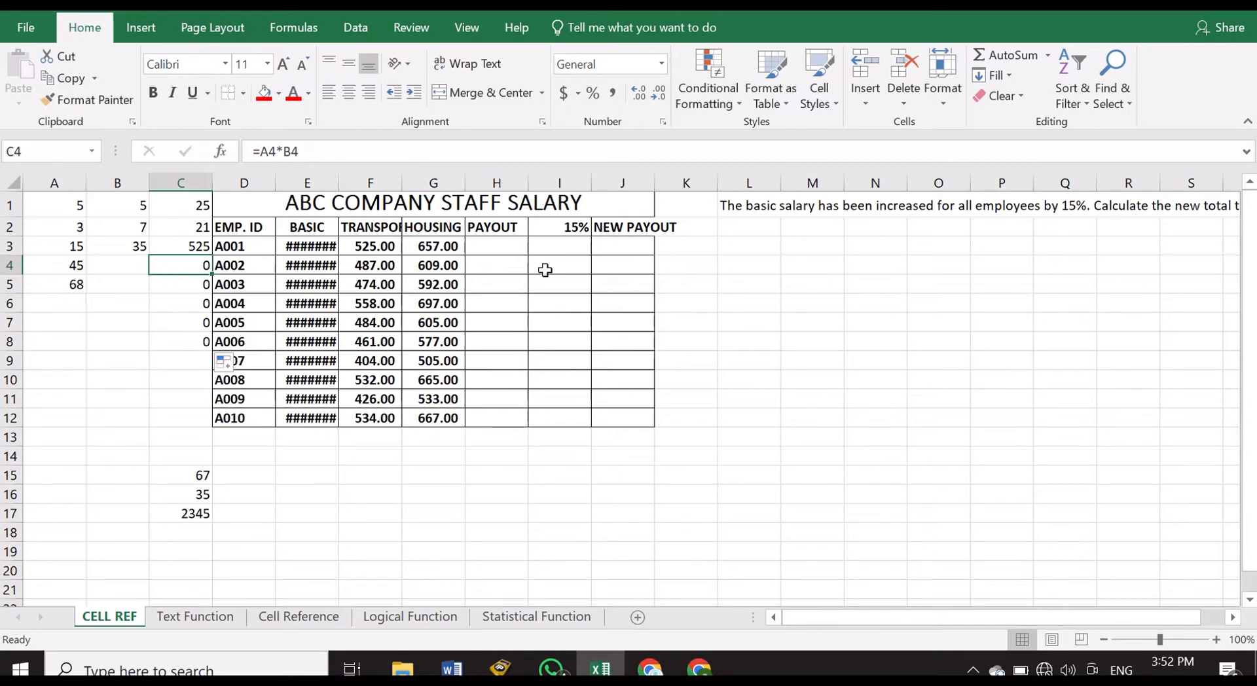
# Review the employee IDs of the staff salary table in cells D3 to D12.
pyautogui.click(516, 263)
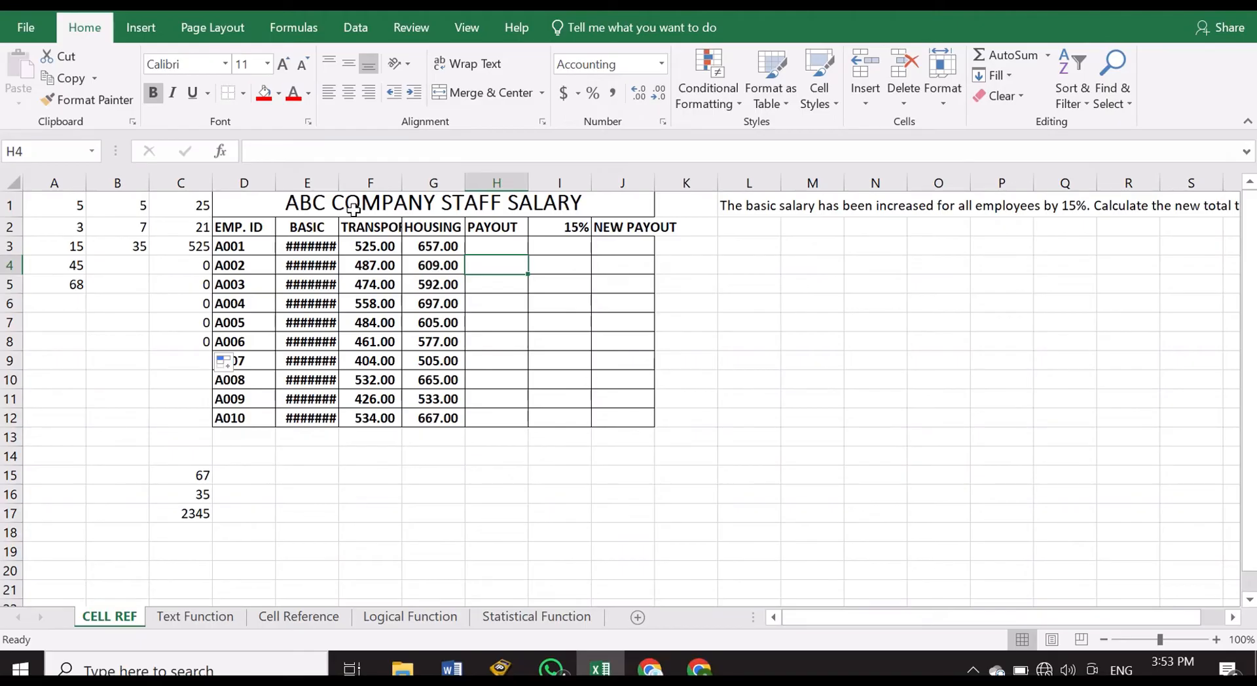
pyautogui.click(254, 245)
pyautogui.press('Down')
pyautogui.press('Down')
pyautogui.press('Down')
pyautogui.press('Down')
pyautogui.press('Down')
pyautogui.press('Down')
pyautogui.press('Down')
pyautogui.press('Down')
pyautogui.press('Down')
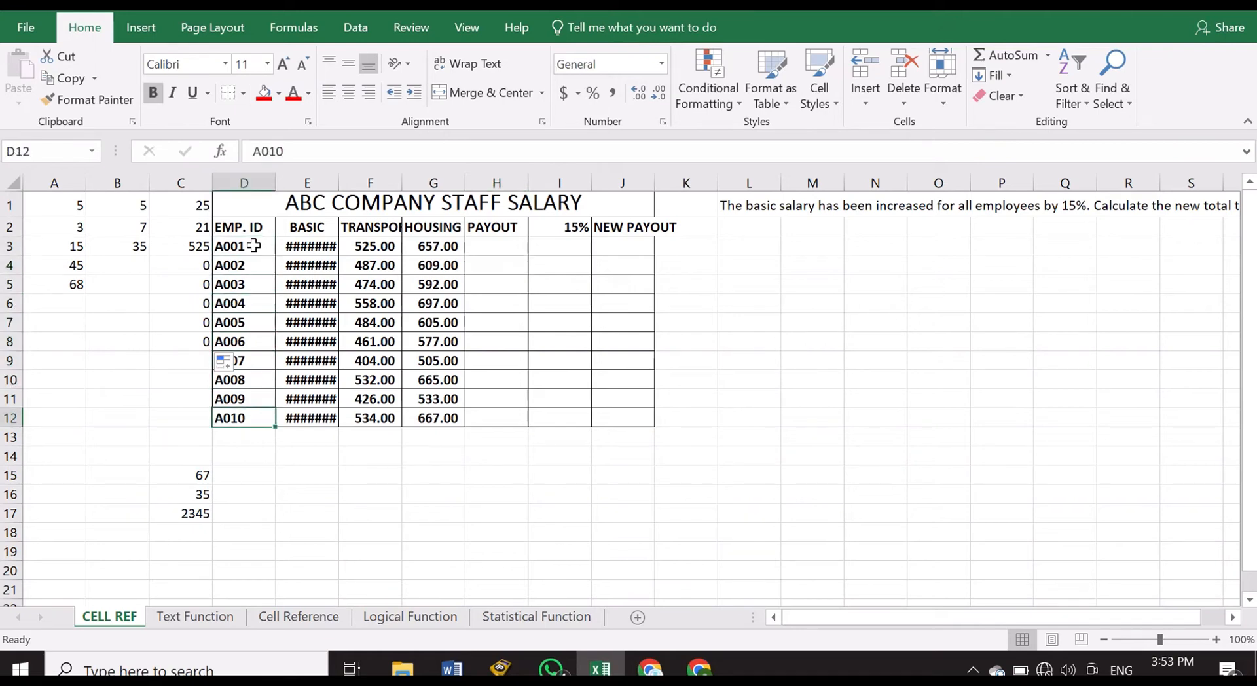
pyautogui.press('Up')
pyautogui.press('Up')
pyautogui.press('Up')
pyautogui.press('Up')
pyautogui.press('Up')
pyautogui.press('Up')
pyautogui.press('Up')
pyautogui.press('Up')
pyautogui.press('Up')
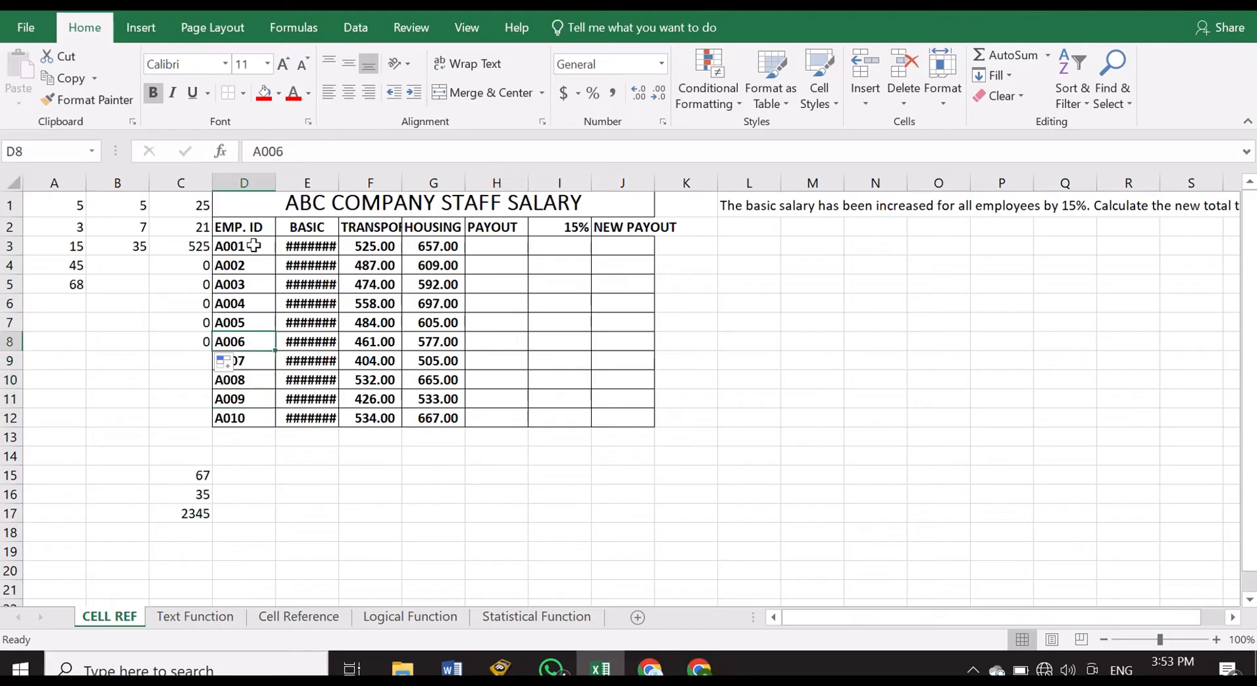
pyautogui.press('Up')
# Widen the BASIC column E until its salary figures fit in the cells.
pyautogui.press('Right')
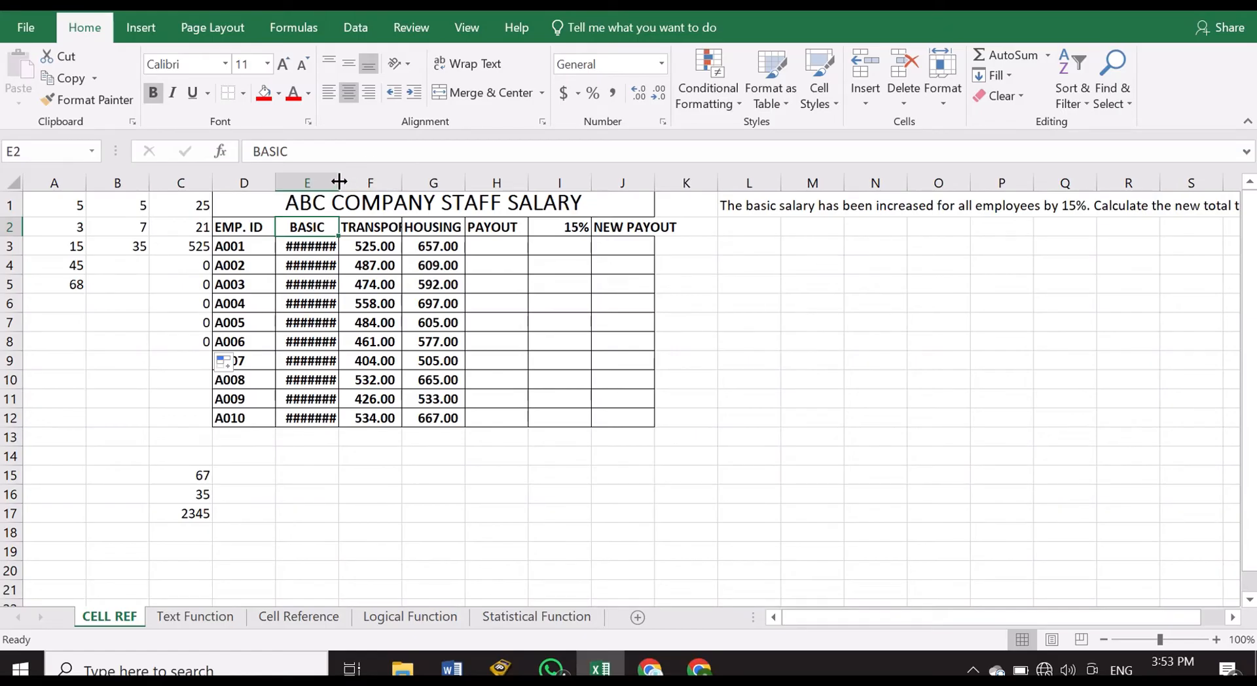
pyautogui.moveTo(338, 183)
pyautogui.mouseDown()
pyautogui.moveTo(353, 183)
pyautogui.moveTo(341, 183)
pyautogui.mouseUp()
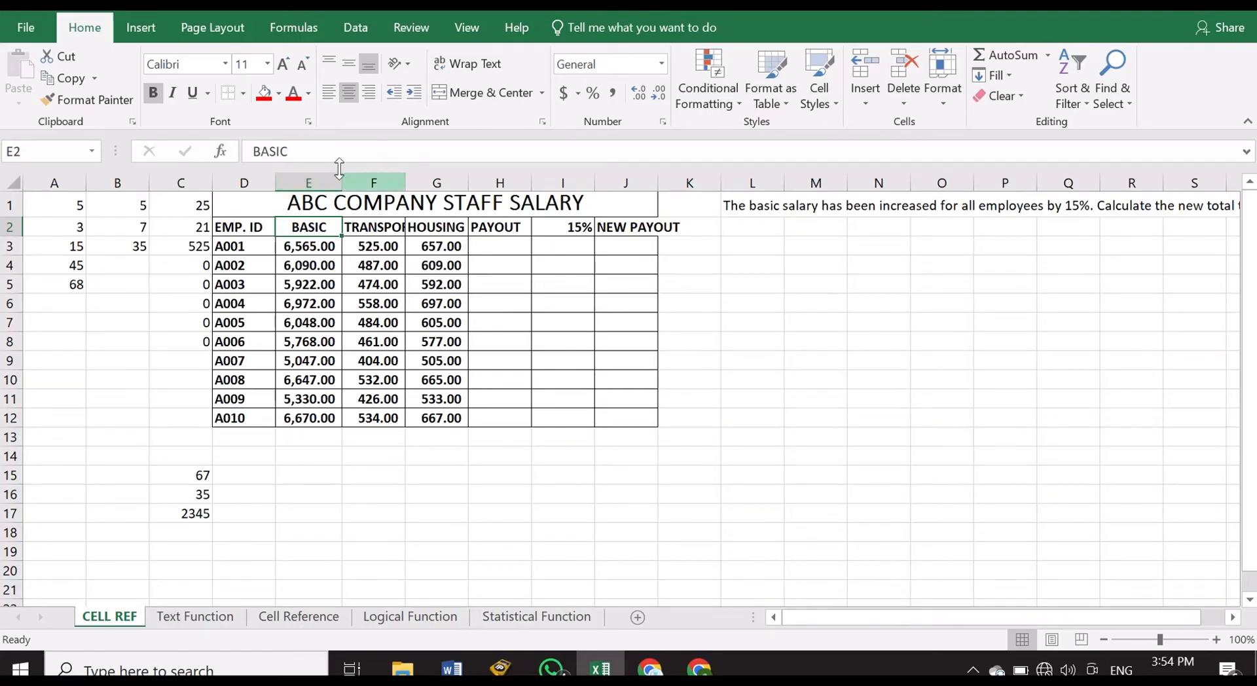
pyautogui.moveTo(341, 182); pyautogui.dragTo(347, 182)
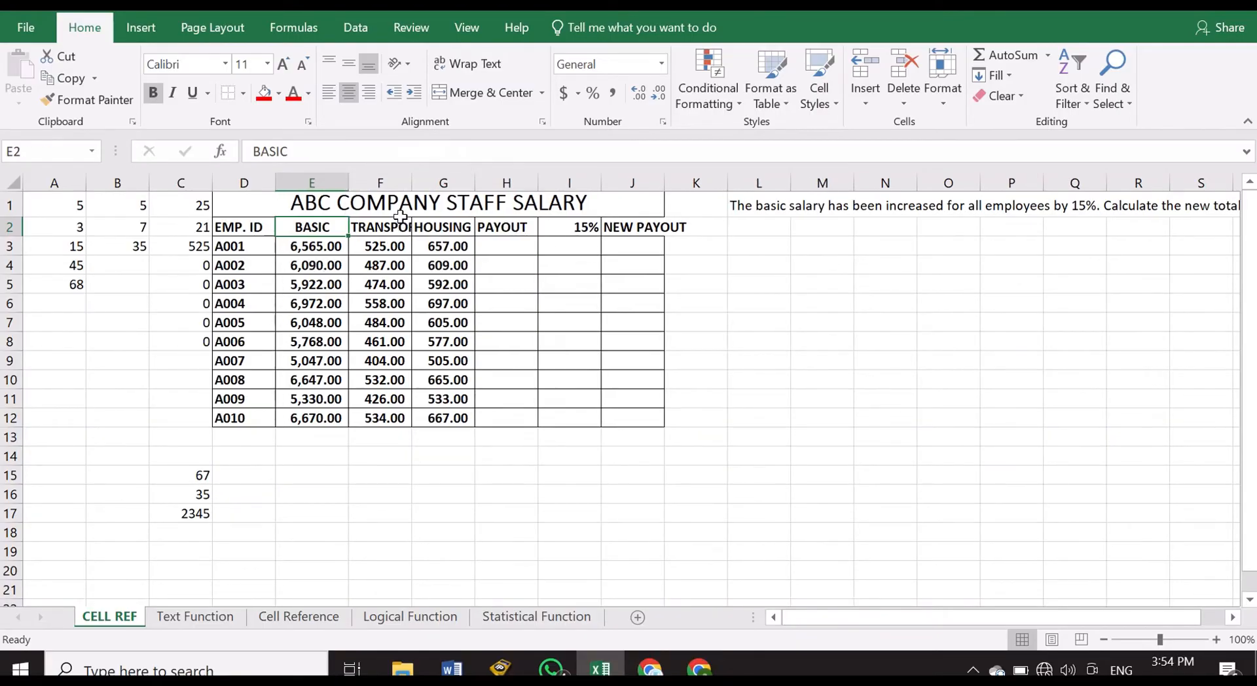
# Wrap the TRANSPORT ALLOWANCE heading in cell F2 onto two lines and size column F to fit it.
pyautogui.moveTo(410, 182); pyautogui.dragTo(410, 182)
pyautogui.doubleClick(410, 182)
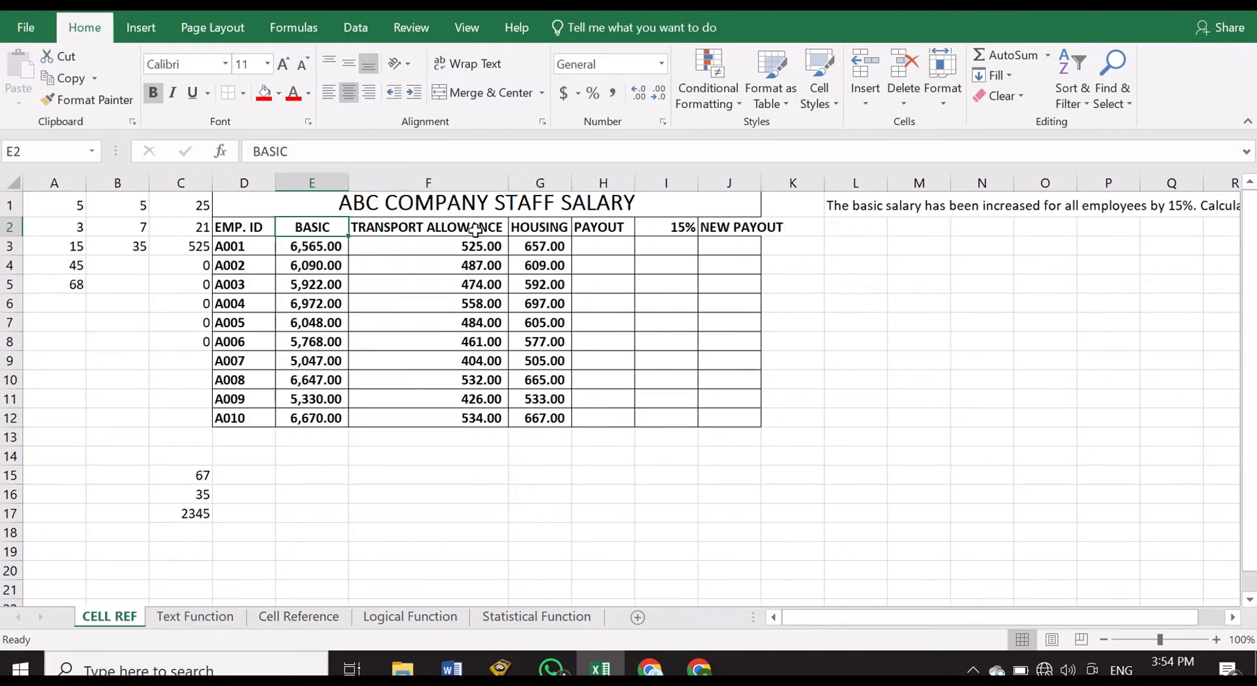
pyautogui.moveTo(508, 183); pyautogui.dragTo(470, 184)
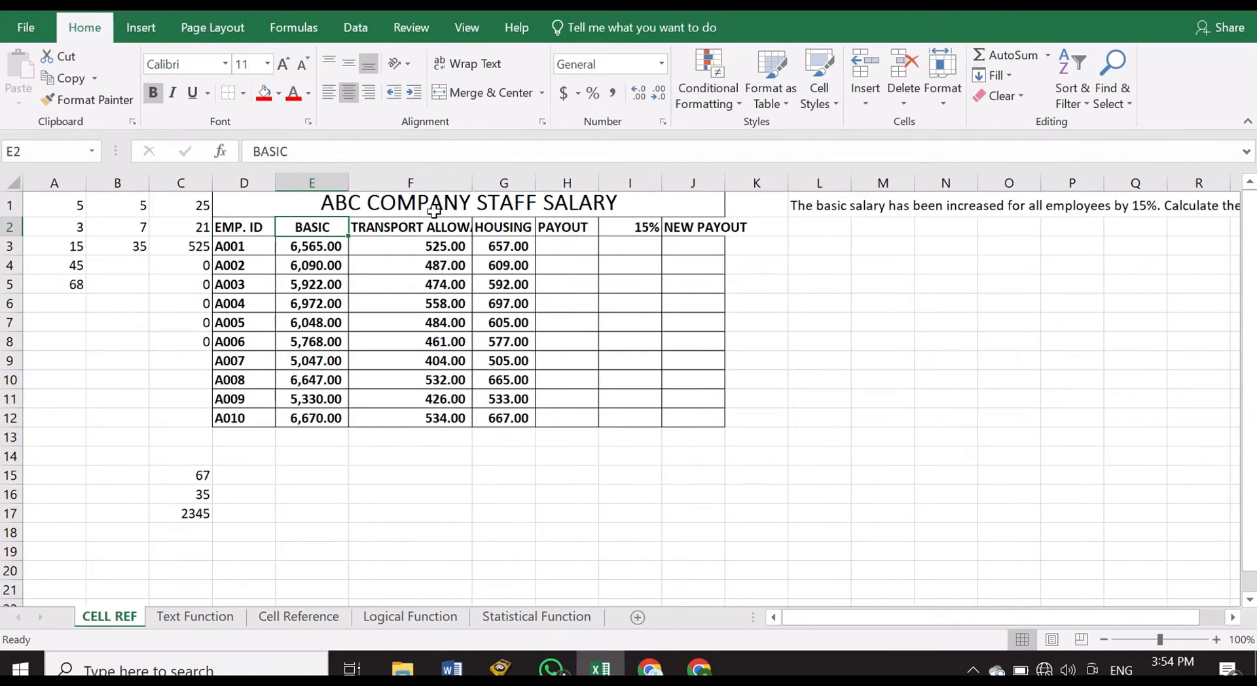
pyautogui.click(423, 227)
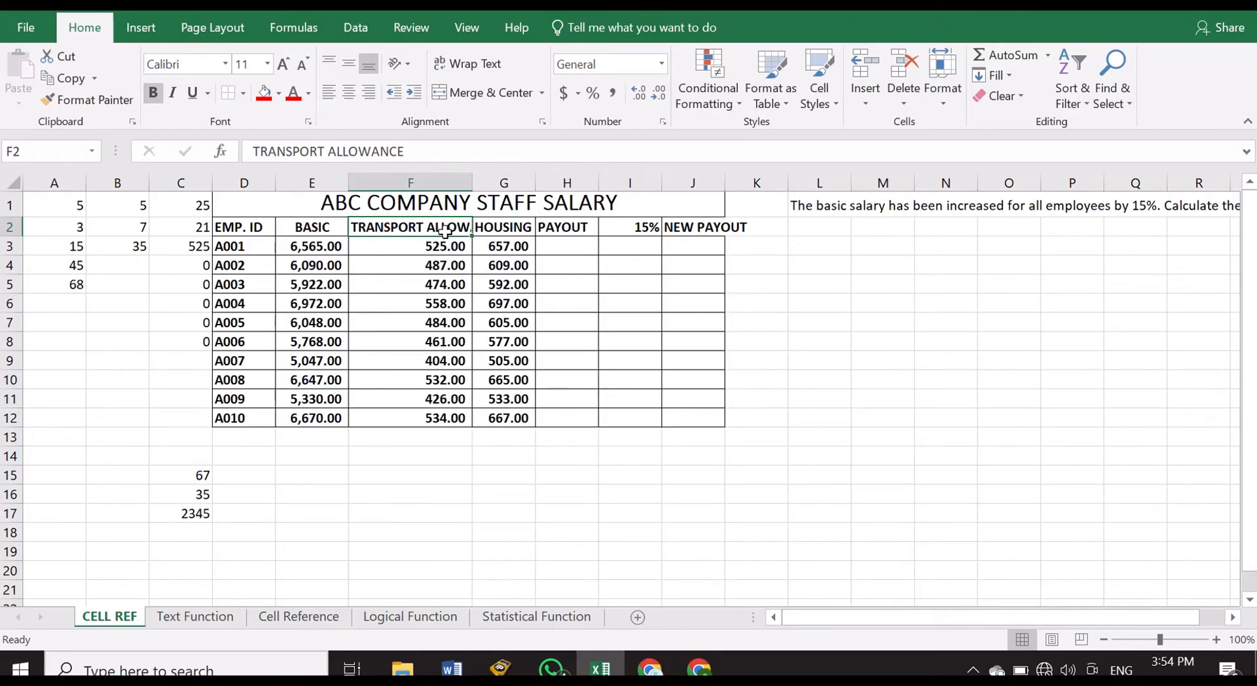
pyautogui.click(485, 68)
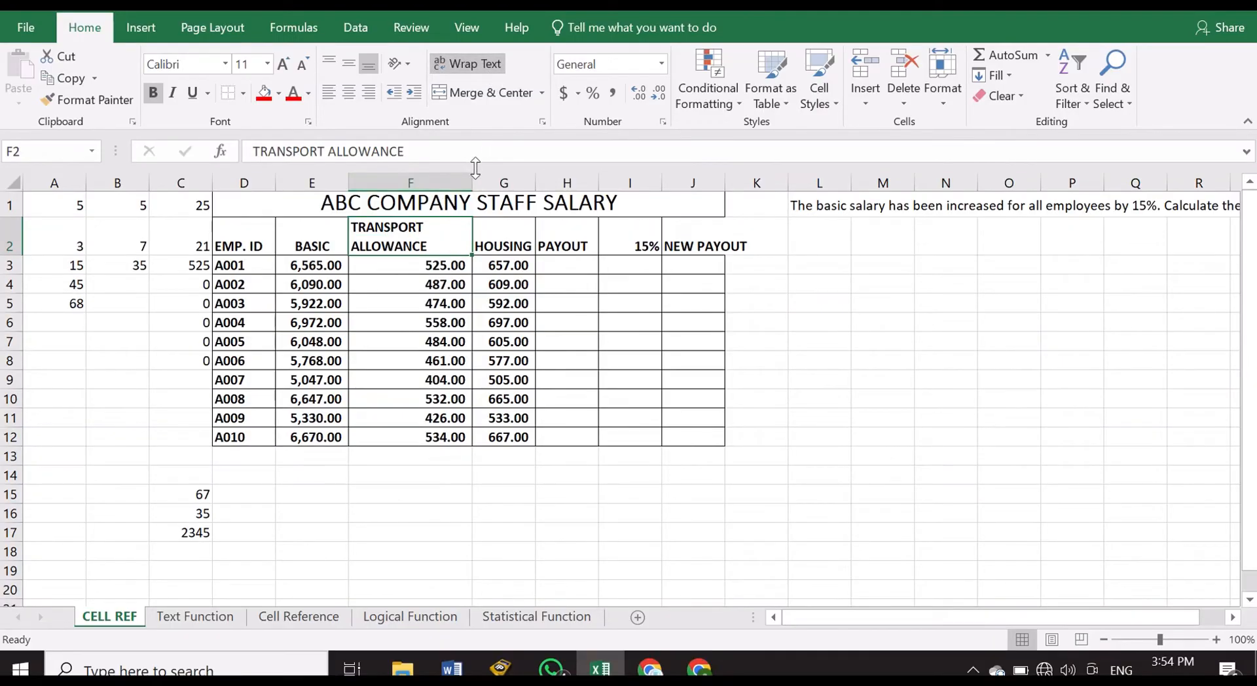
pyautogui.moveTo(473, 180); pyautogui.dragTo(436, 178)
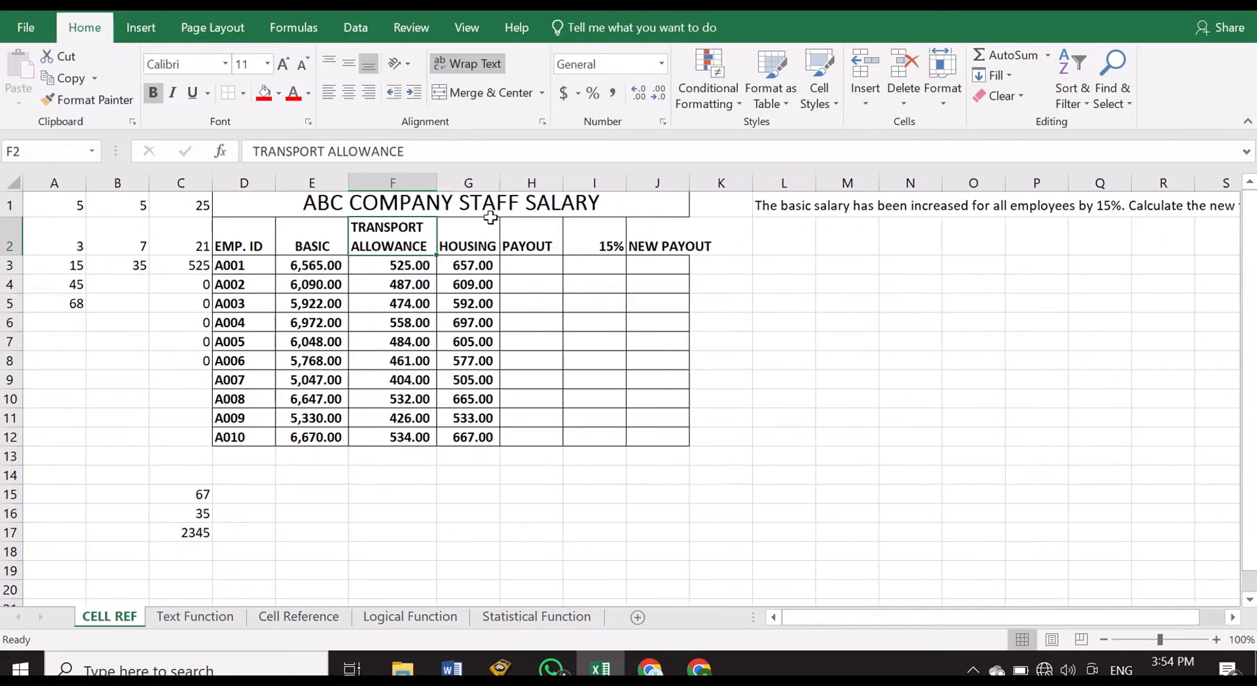
# Check the PAYOUT and 15% headings and read the full salary increase instruction starting in cell L1.
pyautogui.click(514, 238)
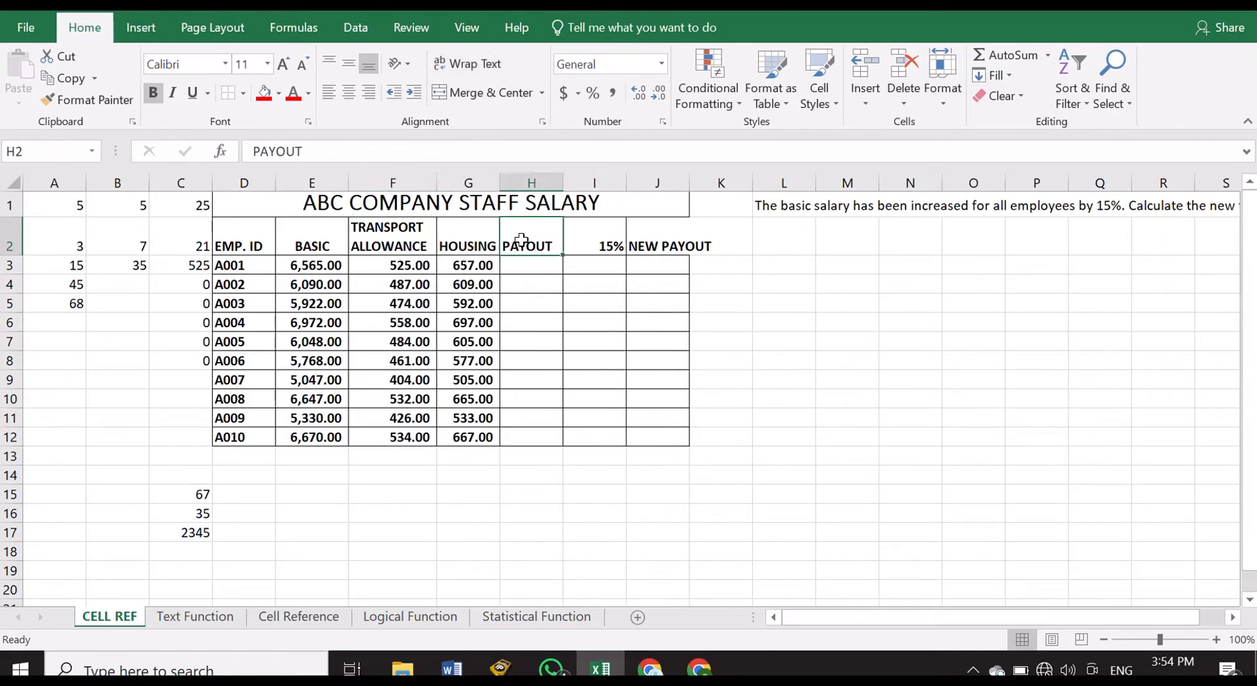
pyautogui.click(607, 233)
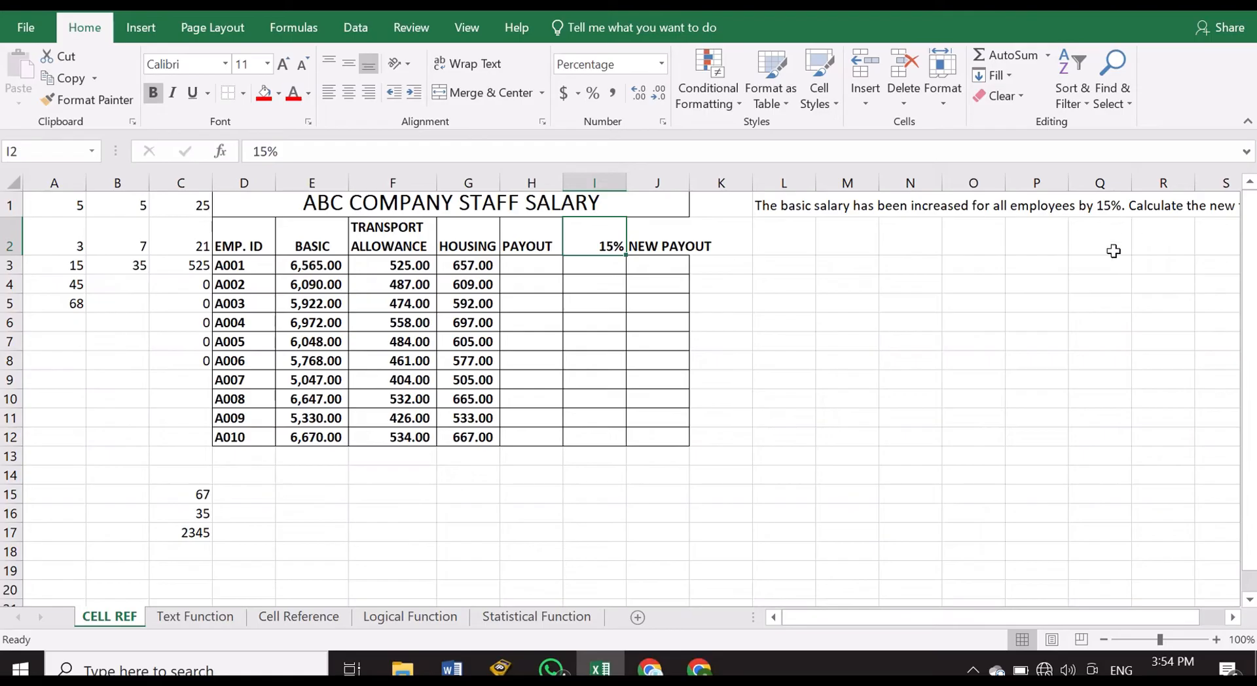
pyautogui.moveTo(915, 616); pyautogui.dragTo(1075, 603)
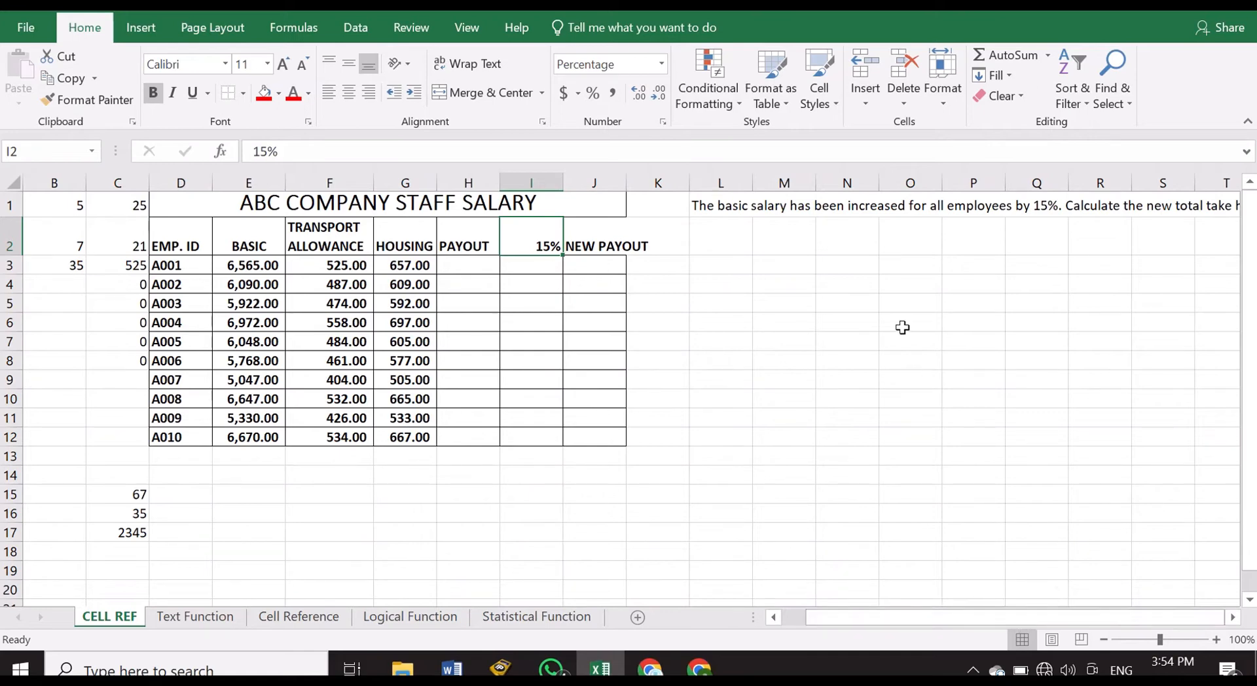
pyautogui.click(784, 244)
pyautogui.press('Right')
pyautogui.press('Right')
pyautogui.press('Right')
pyautogui.press('Right')
pyautogui.press('Right')
pyautogui.press('Right')
pyautogui.press('Right')
pyautogui.press('Right')
pyautogui.press('Right')
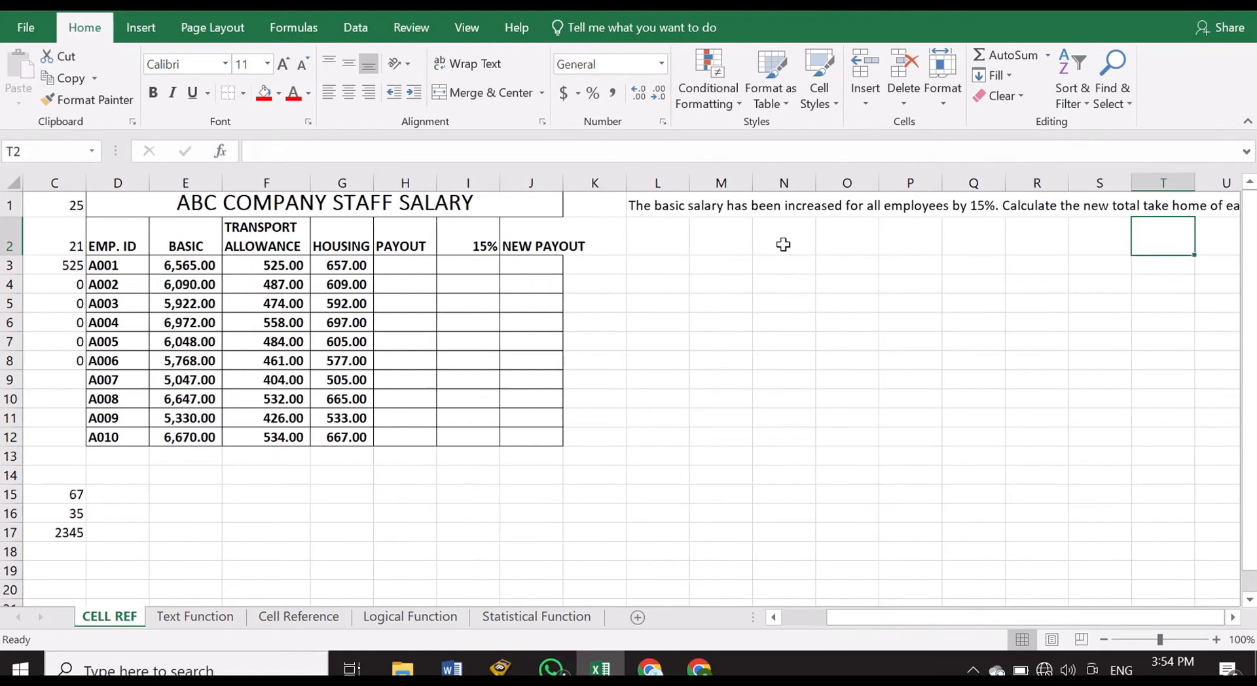
pyautogui.press('Right')
pyautogui.press('Right')
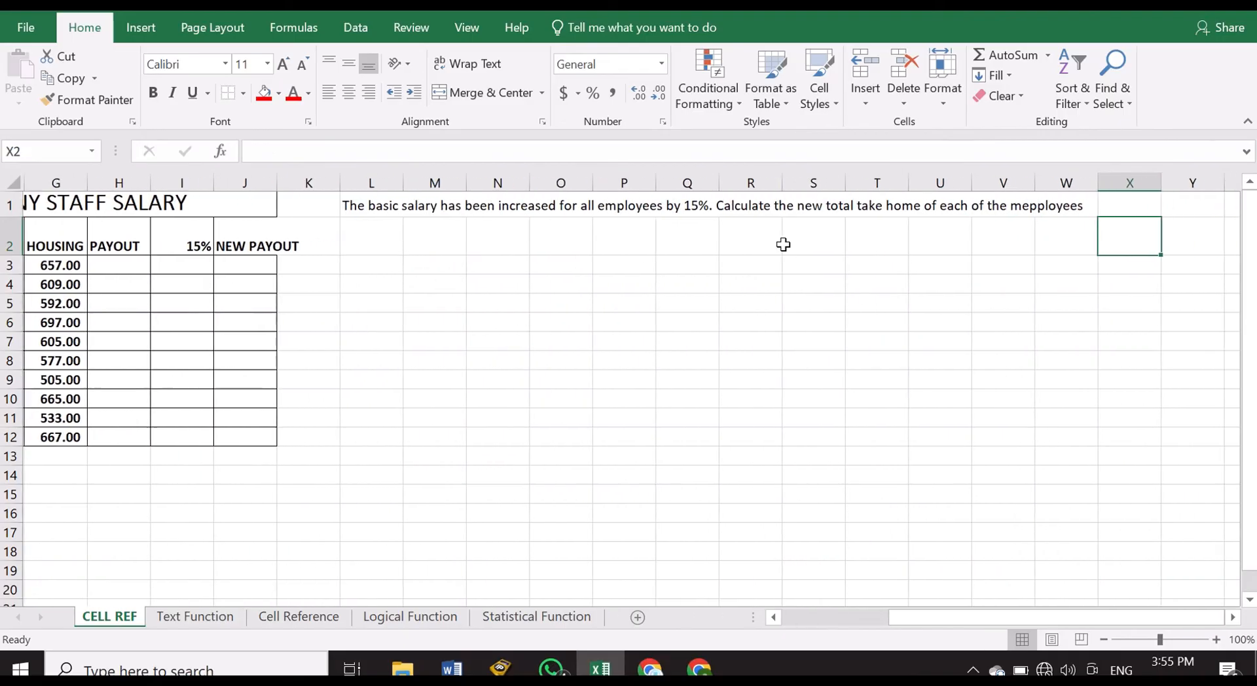
pyautogui.press('Left')
pyautogui.press('Left')
pyautogui.press('Left')
pyautogui.press('Left')
pyautogui.press('Left')
pyautogui.press('Left')
pyautogui.press('Left')
pyautogui.press('Left')
pyautogui.press('Left')
pyautogui.press('Left')
pyautogui.press('Left')
pyautogui.press('Left')
pyautogui.press('Left')
pyautogui.press('Left')
pyautogui.press('Left')
pyautogui.press('Left')
pyautogui.press('Left')
pyautogui.press('Left')
pyautogui.press('Left')
pyautogui.press('Left')
pyautogui.press('Left')
pyautogui.press('Left')
pyautogui.press('Left')
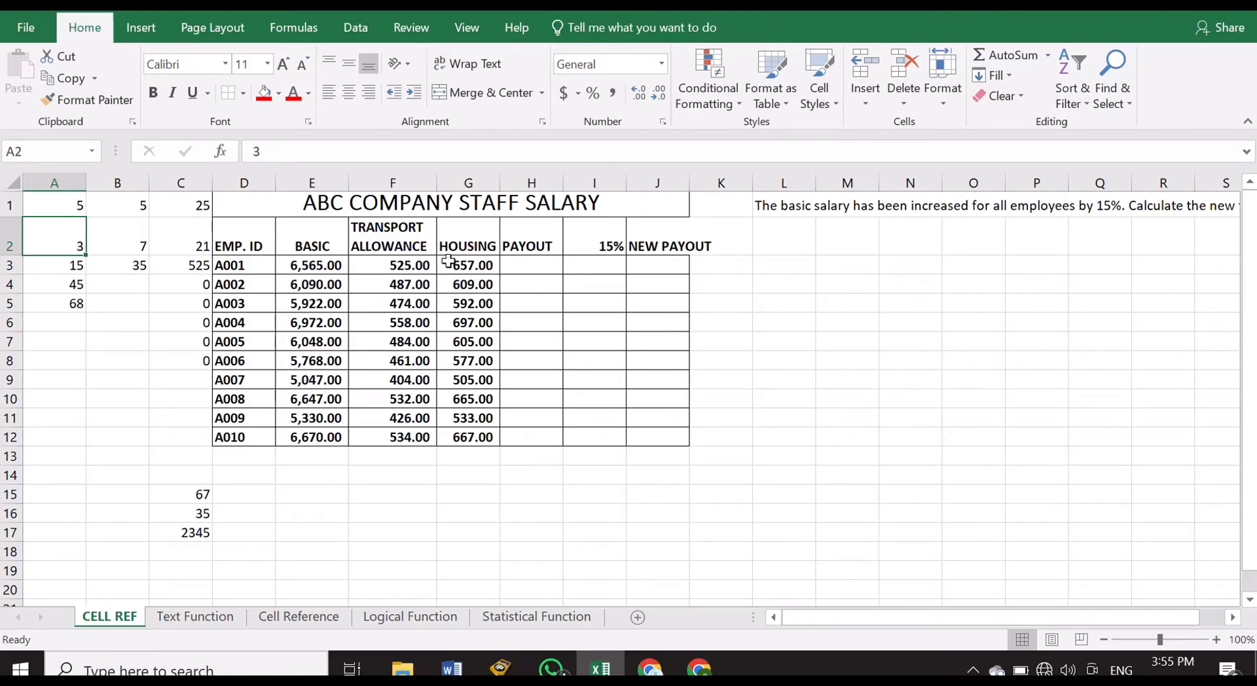
# Examine the PAYOUT cell H3 and the transport and housing amounts in row 3.
pyautogui.click(524, 264)
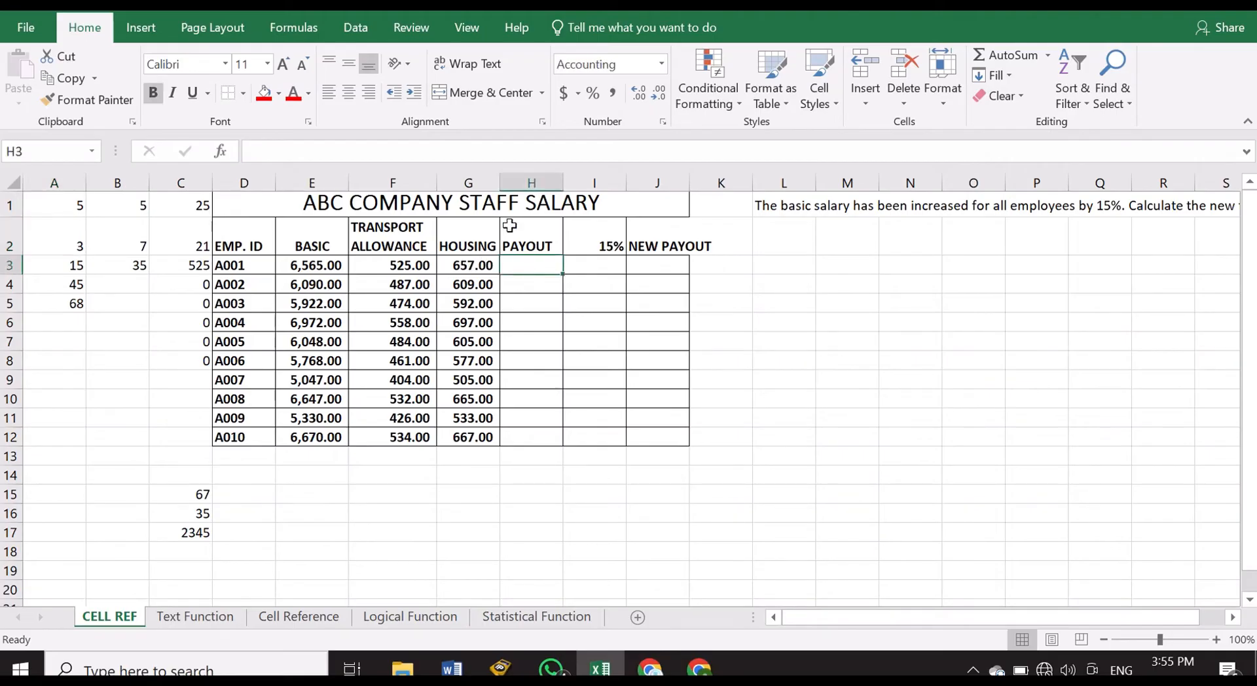
pyautogui.click(376, 267)
pyautogui.click(454, 265)
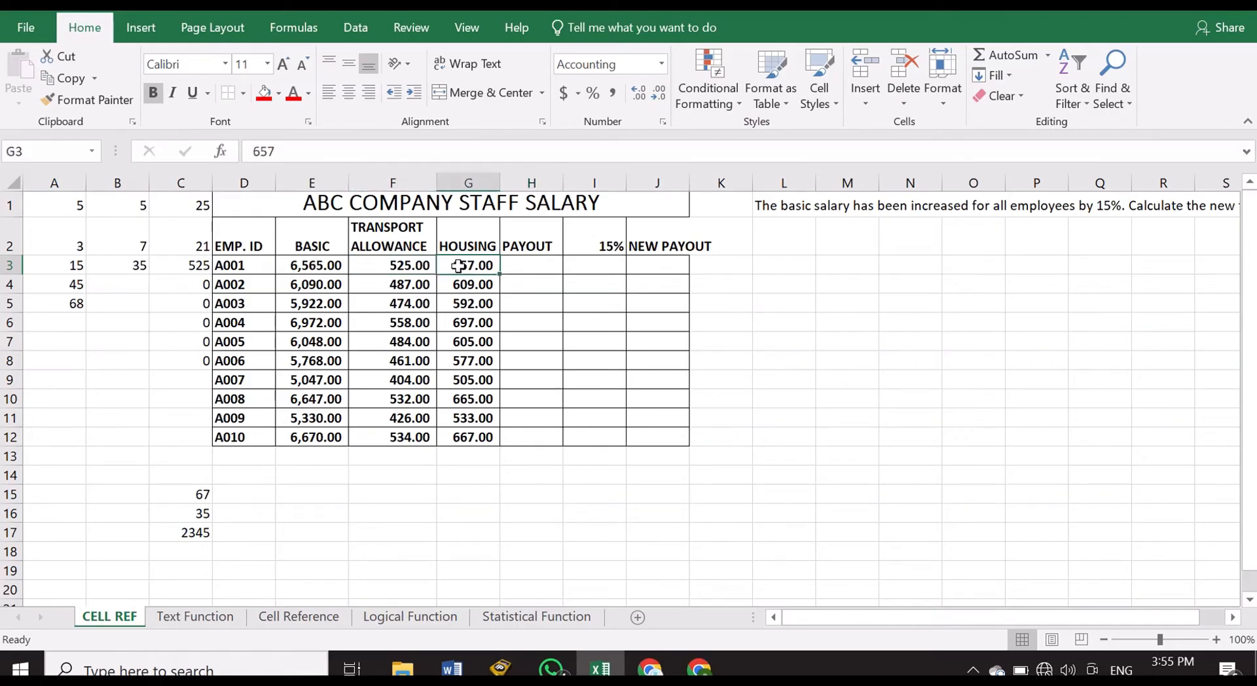
# Calculate the first employee's payout in cell H3 with the formula =E3+F3+G3.
pyautogui.click(525, 262)
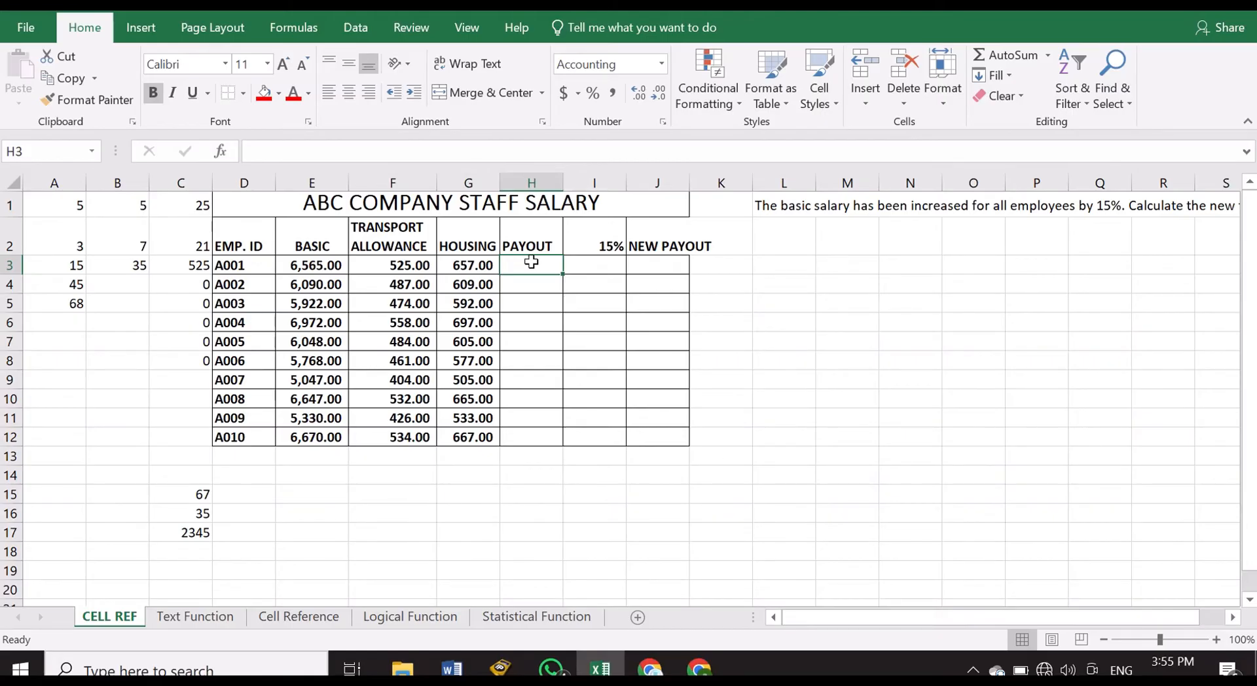
pyautogui.write('=')
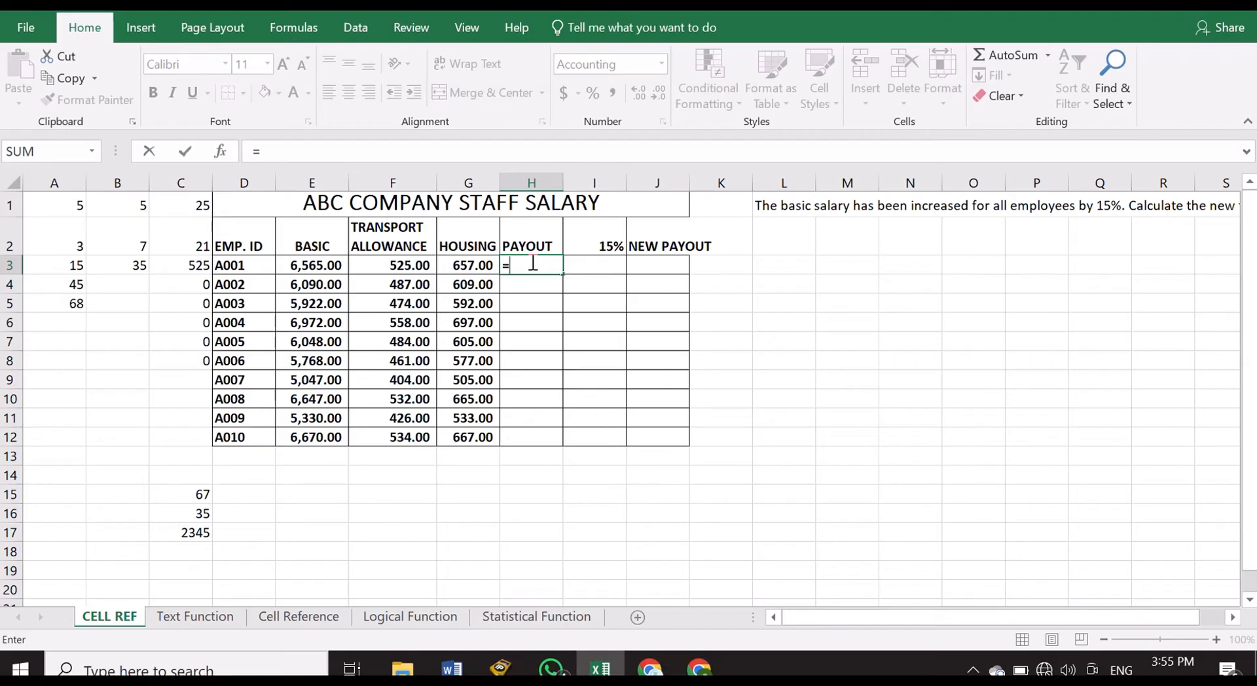
pyautogui.click(320, 267)
pyautogui.write('+')
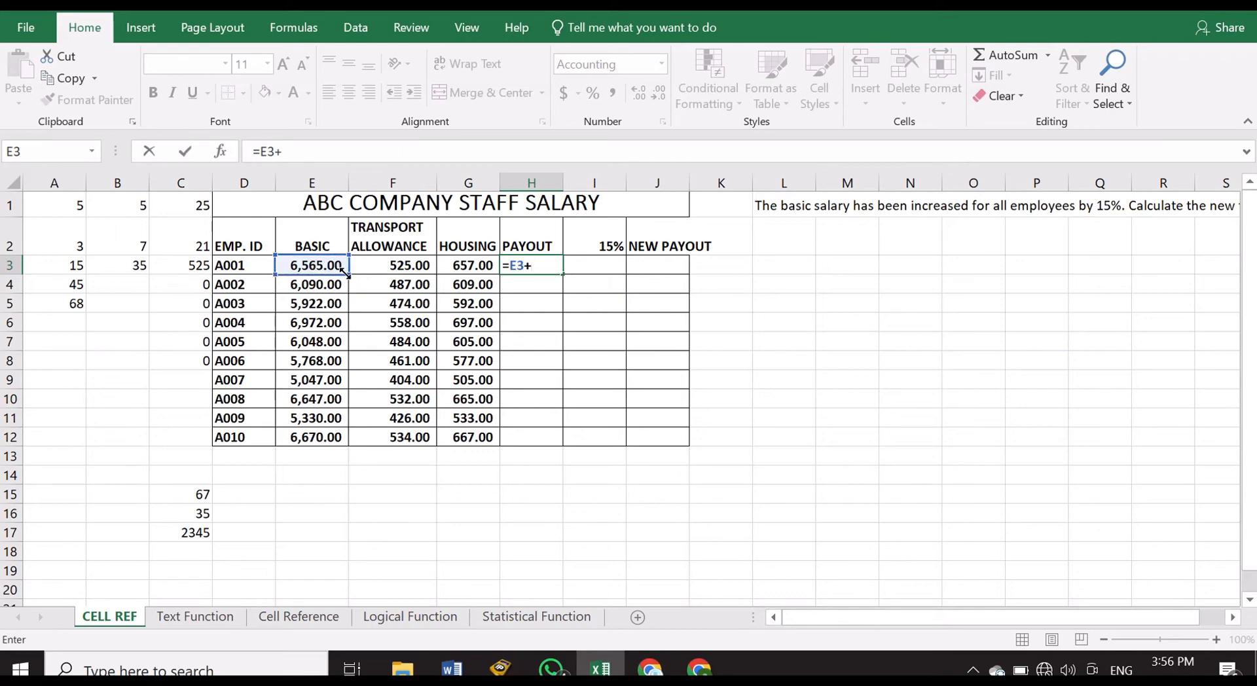
pyautogui.click(396, 267)
pyautogui.write('+')
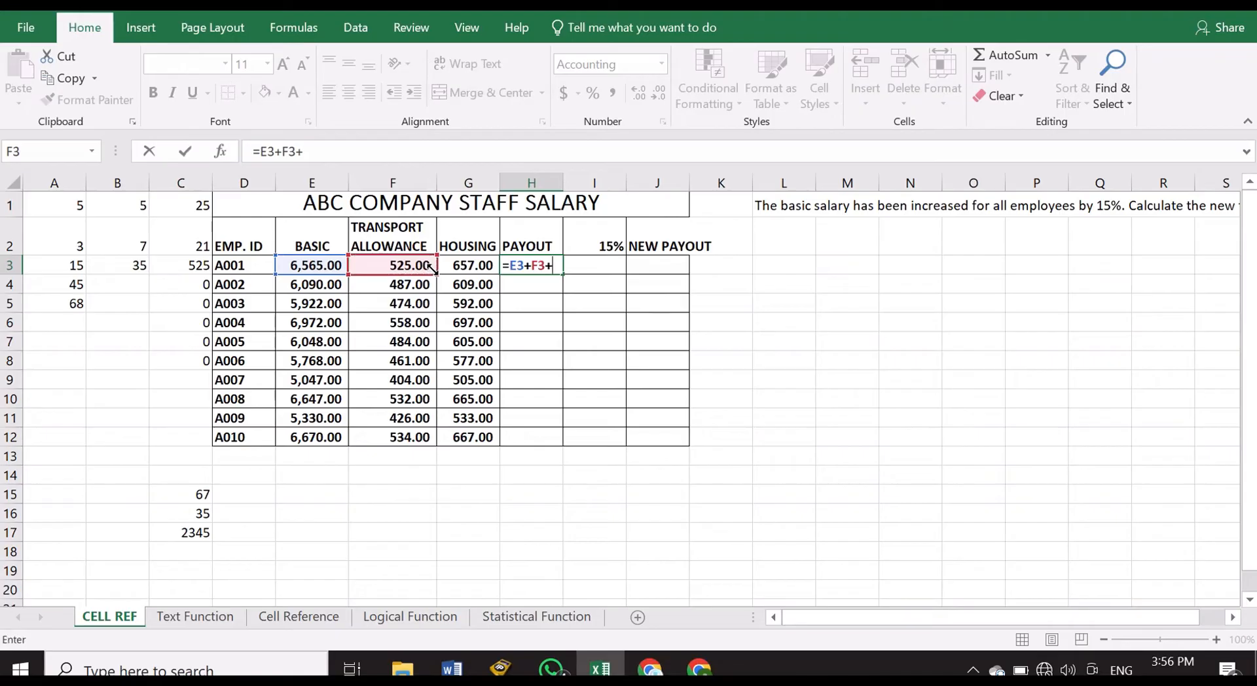
pyautogui.click(466, 266)
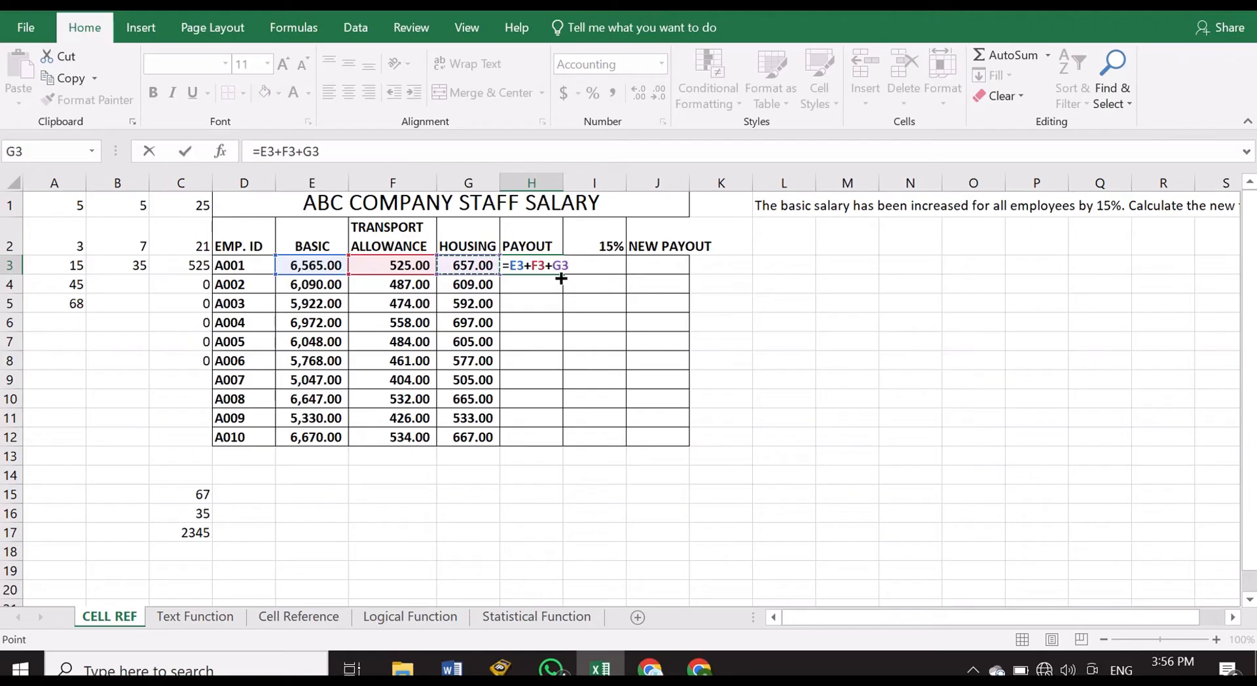
pyautogui.press('Return')
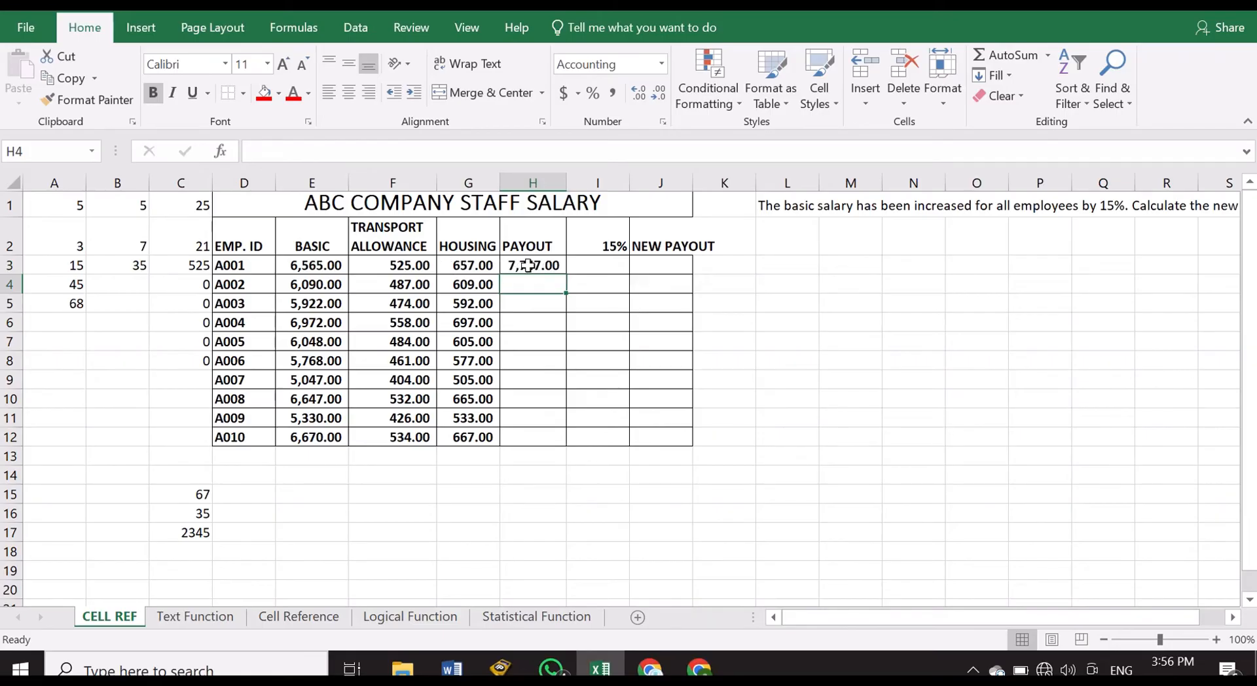
# Clear the formula in H3 and insert the SUM function over E3:G3 in its place.
pyautogui.click(526, 265)
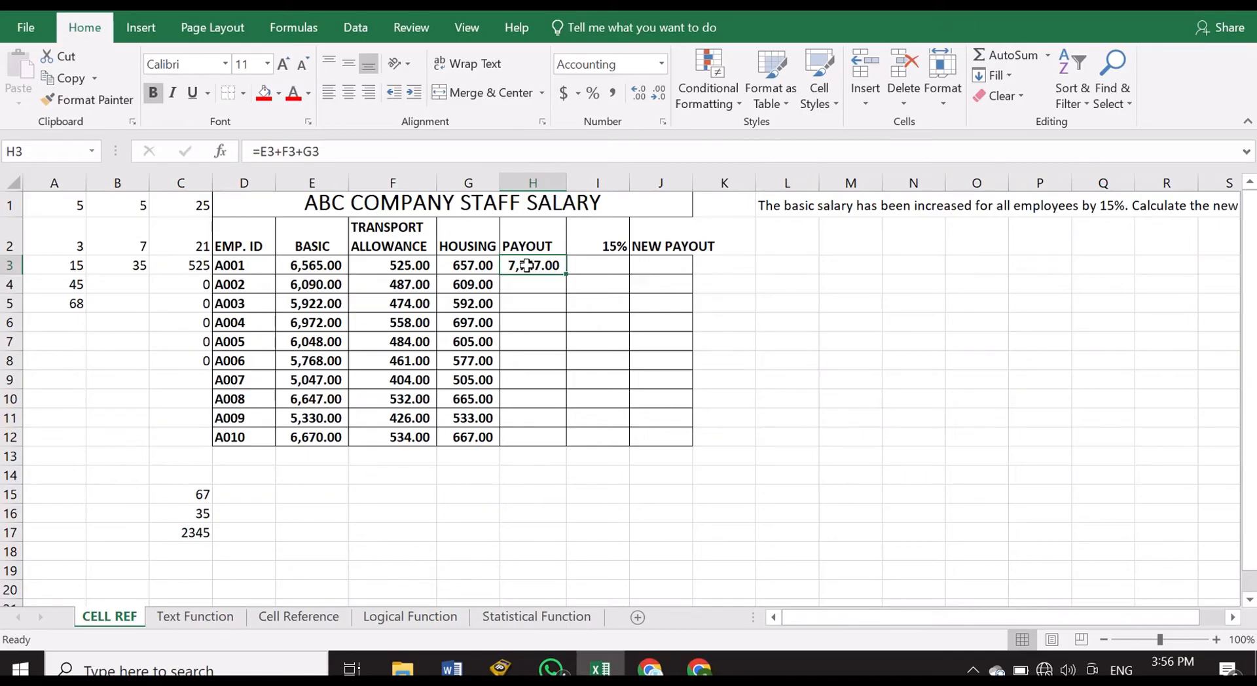
pyautogui.press('Delete')
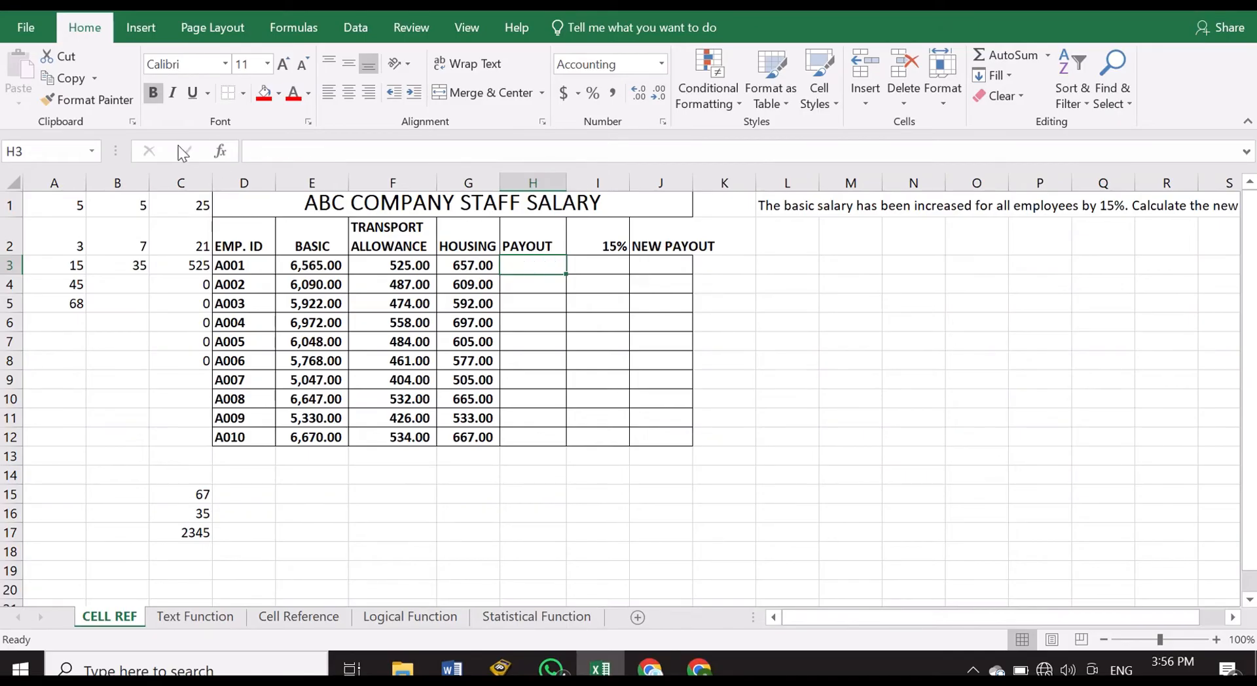
pyautogui.click(221, 152)
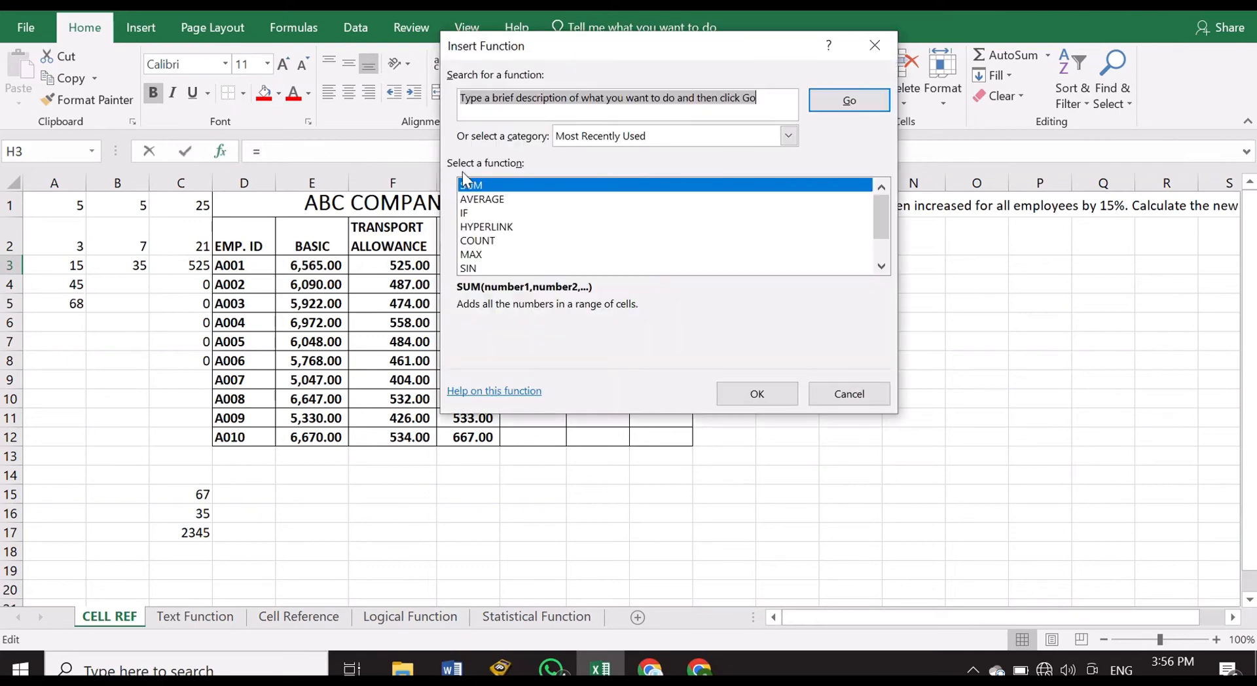
pyautogui.click(748, 392)
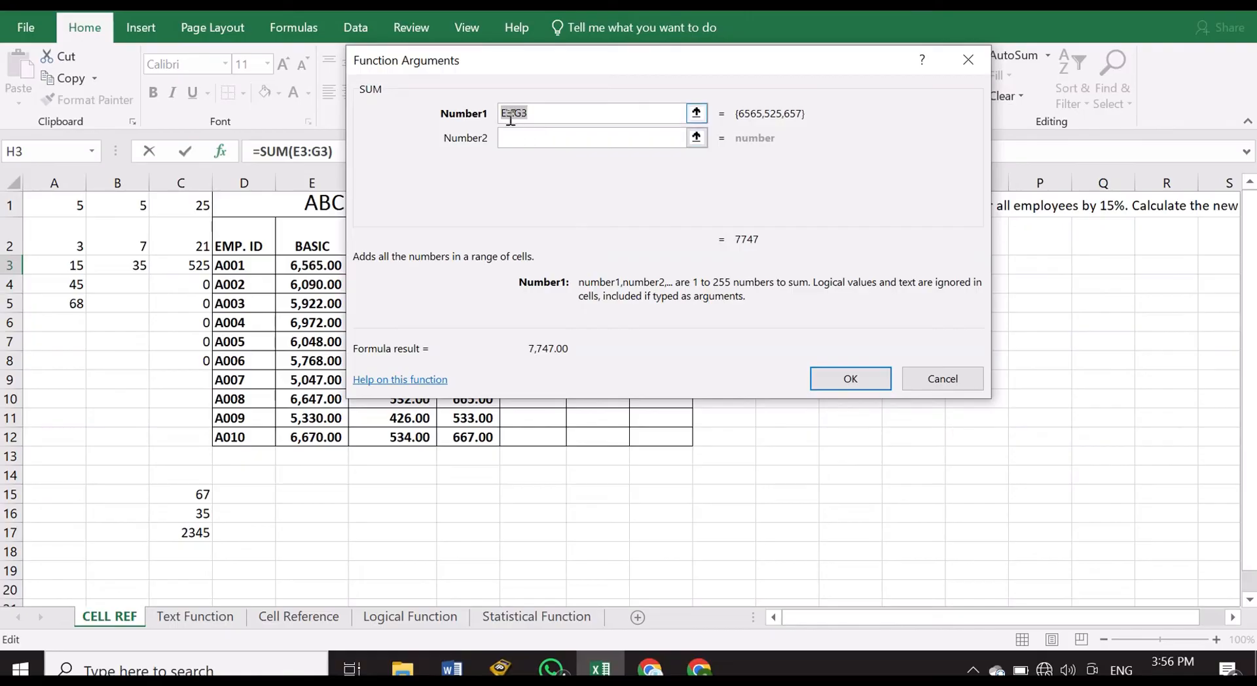
pyautogui.click(533, 113)
pyautogui.click(855, 384)
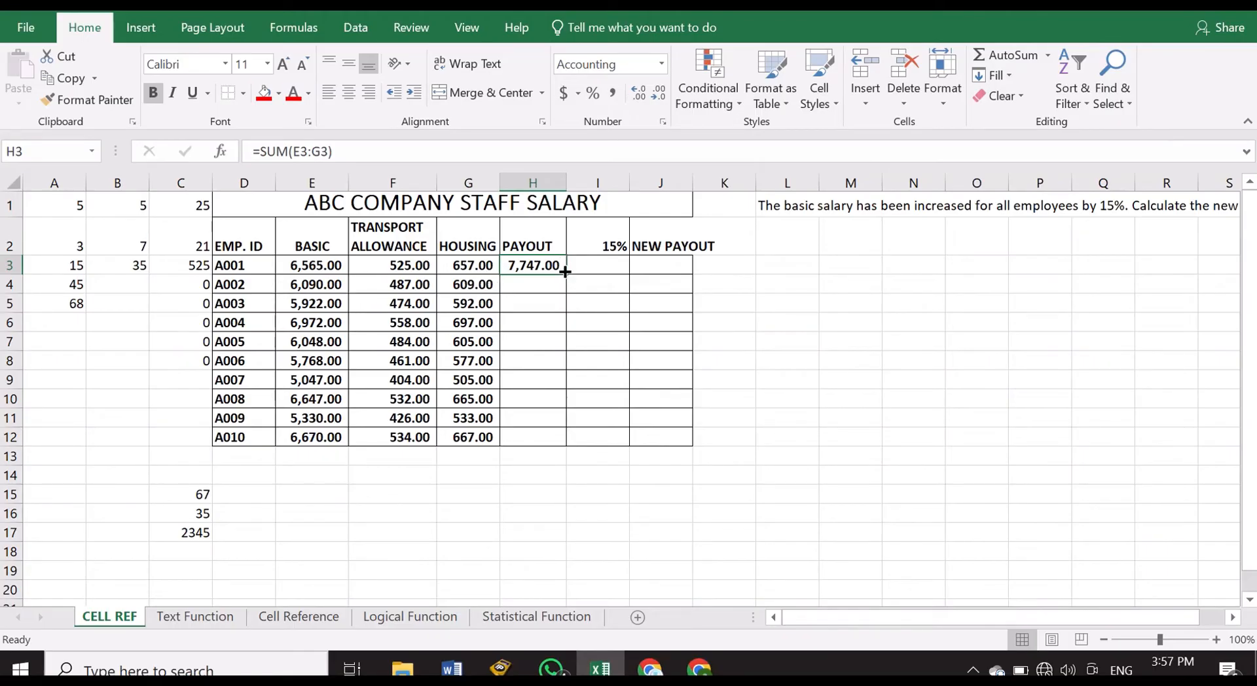
# Fill the PAYOUT formula from H3 down to H12 and check the copied formulas in H4 to H6.
pyautogui.moveTo(565, 272); pyautogui.dragTo(563, 445)
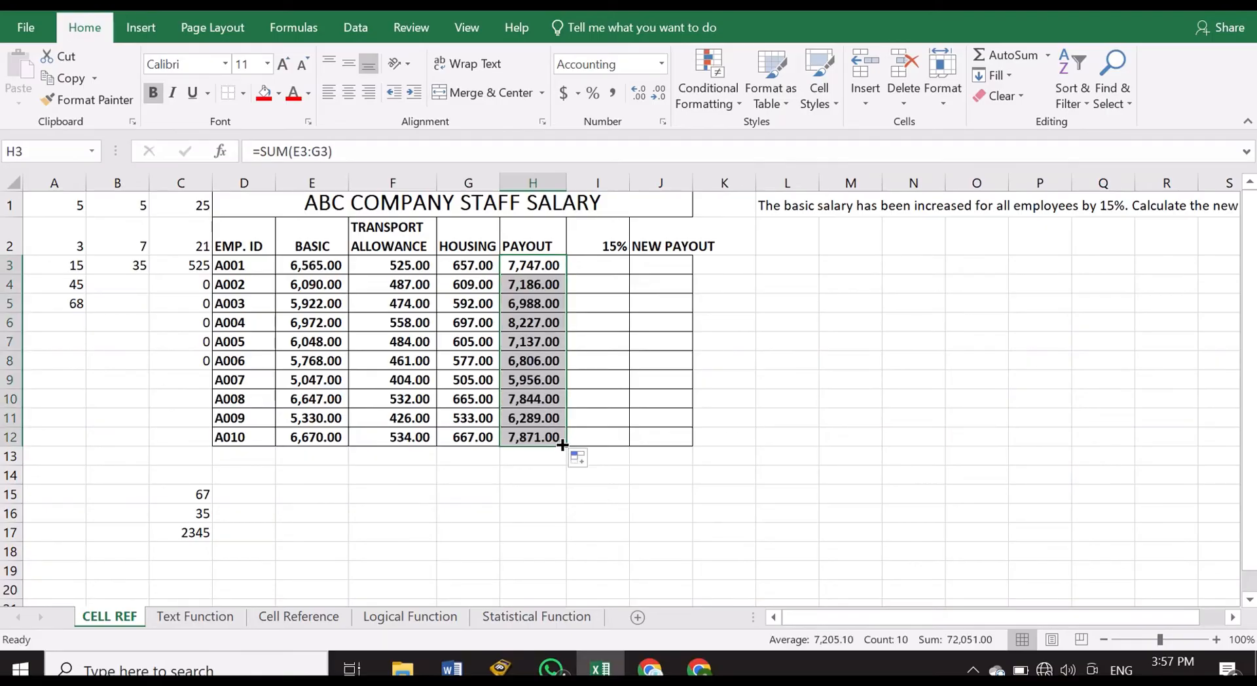
pyautogui.click(530, 285)
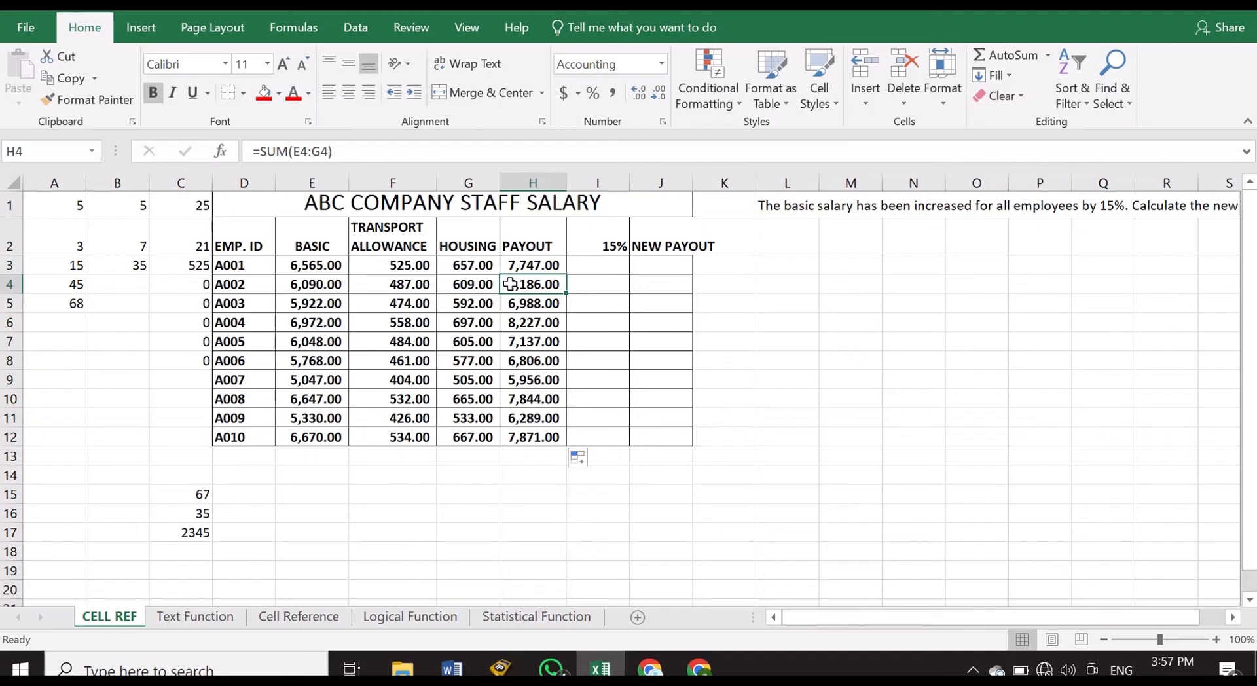
pyautogui.click(544, 303)
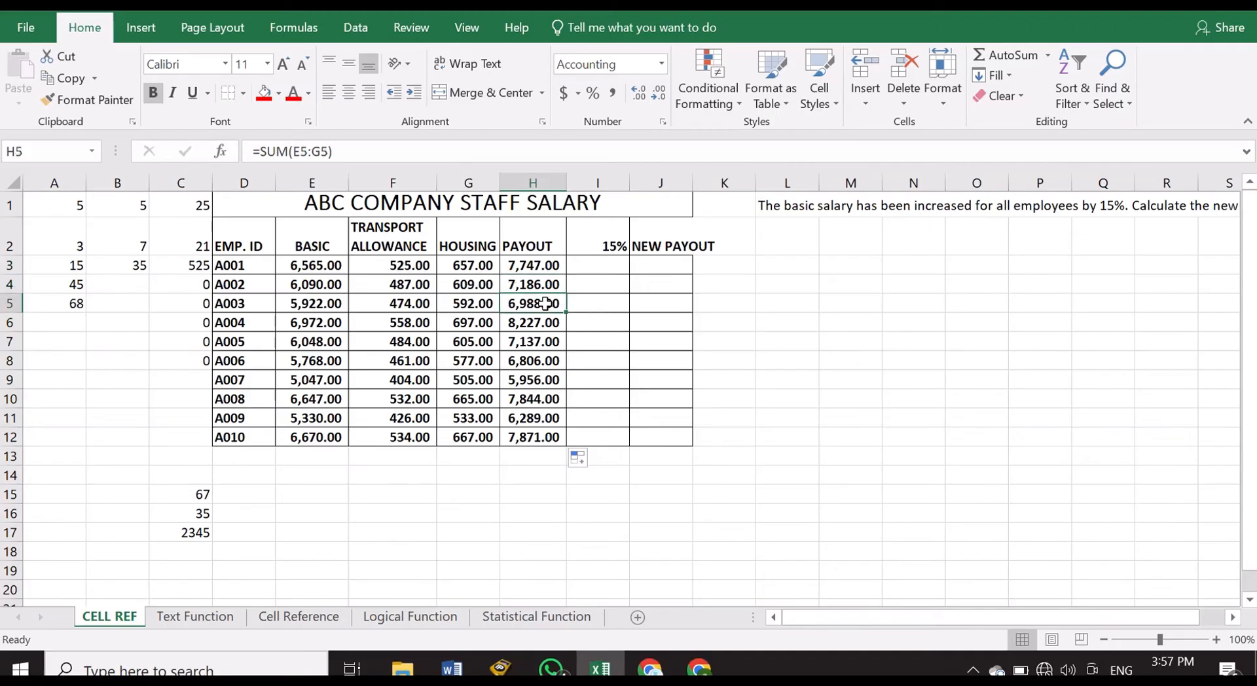
pyautogui.click(543, 322)
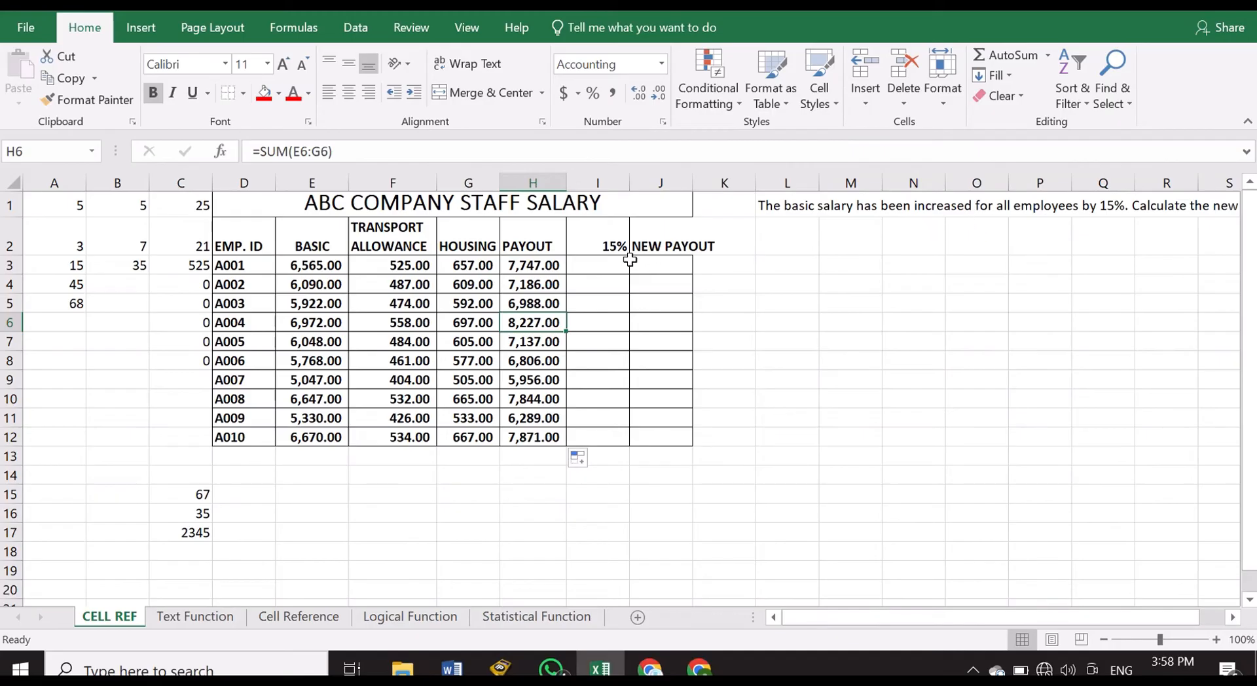
# Examine the 15% rate in cell I2 and the BASIC salary in E12 that it applies to.
pyautogui.click(612, 248)
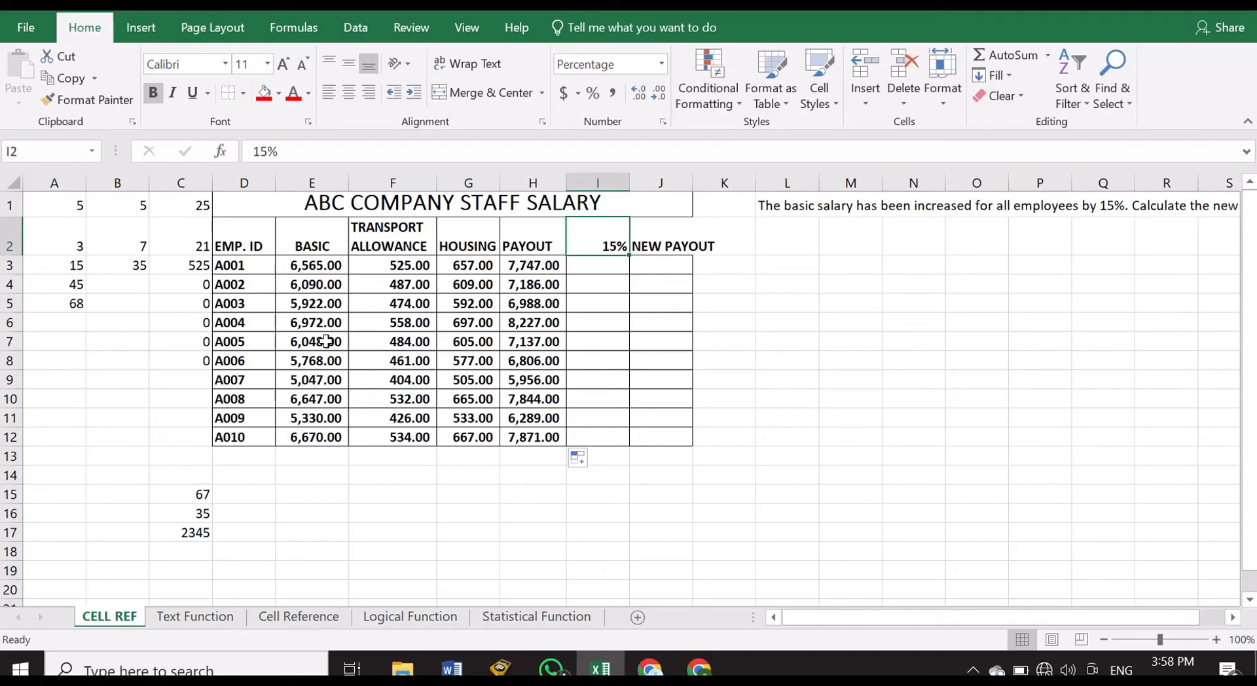
pyautogui.click(312, 437)
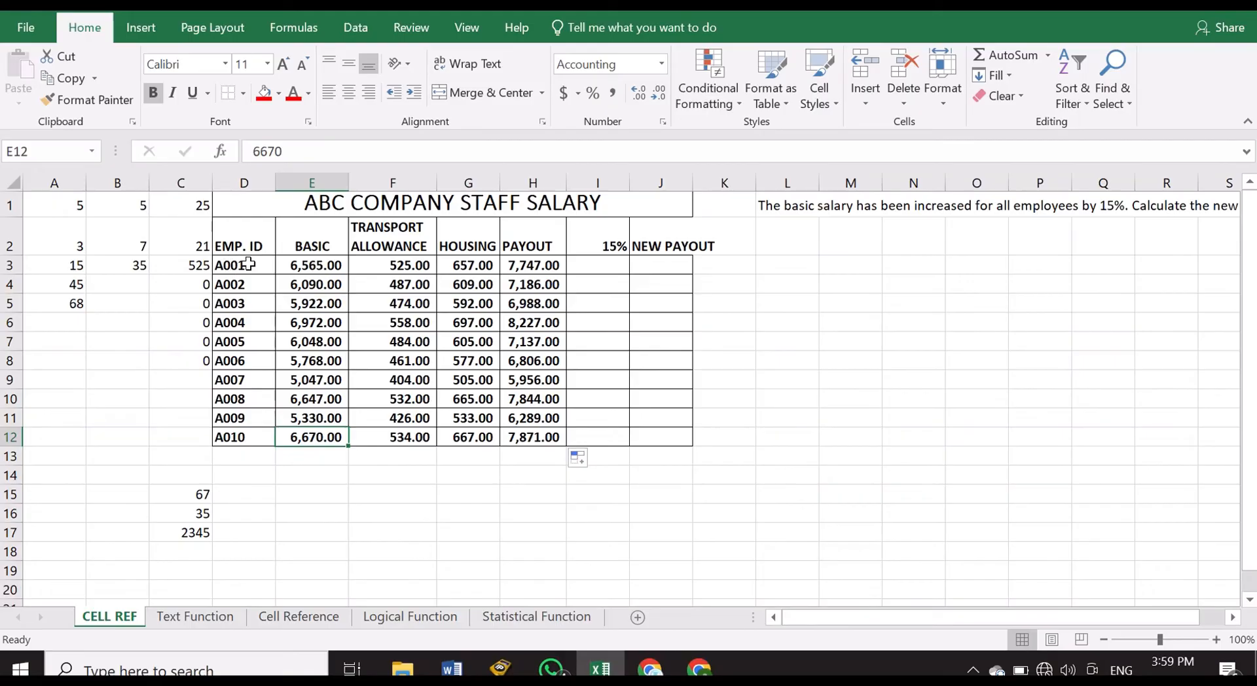
pyautogui.click(599, 241)
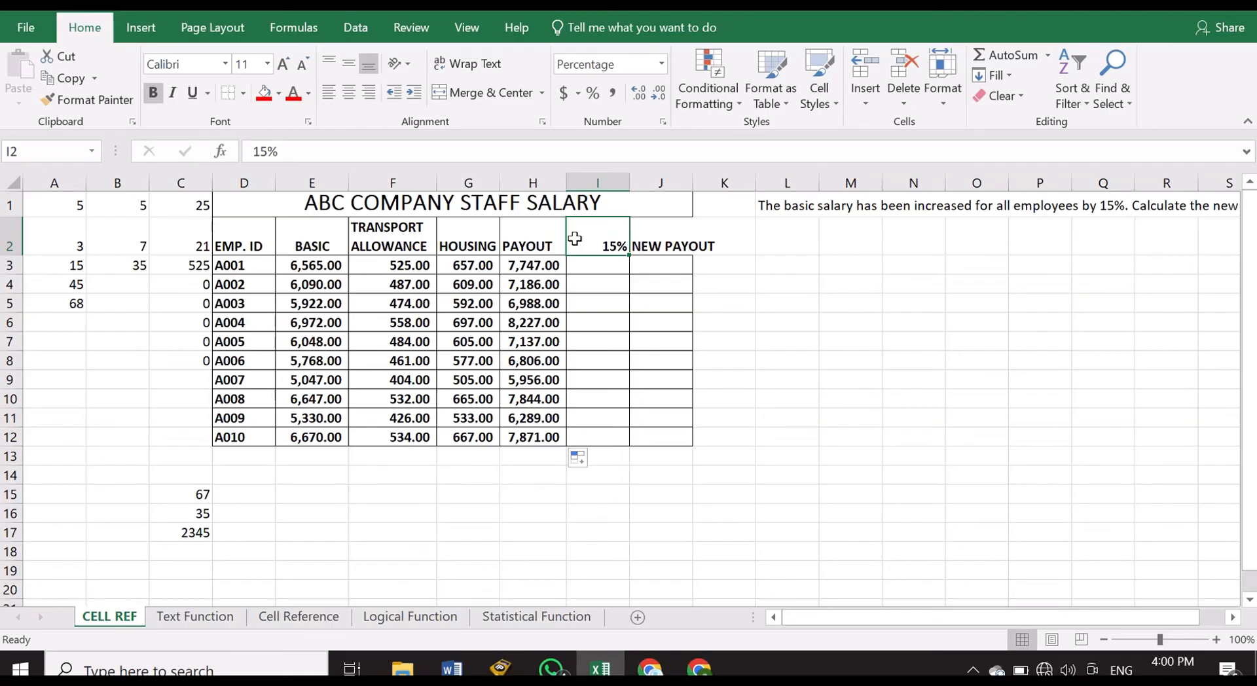
pyautogui.click(1158, 7)
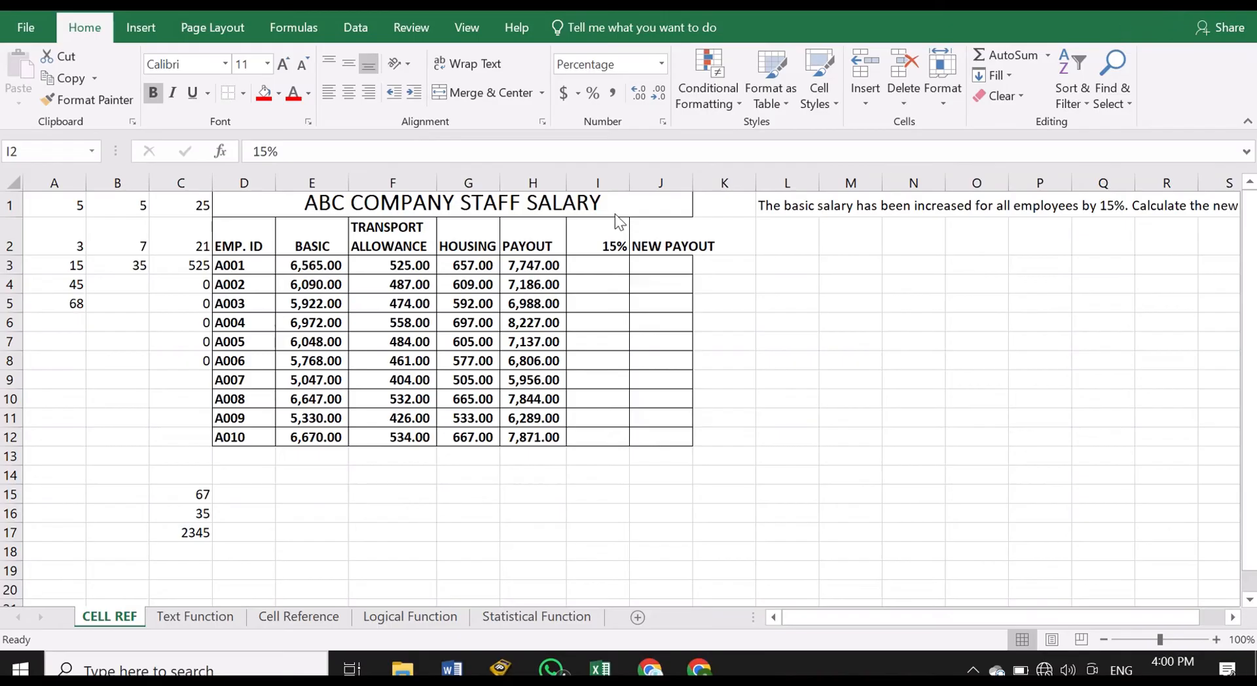
pyautogui.moveTo(578, 231)
pyautogui.mouseDown()
pyautogui.moveTo(595, 266)
pyautogui.moveTo(631, 255)
pyautogui.moveTo(598, 208)
pyautogui.mouseUp()
pyautogui.click(606, 235)
# Write I2 in the empty cell L5, add dollar signs to show the absolute reference $I$2, and erase it.
pyautogui.click(785, 300)
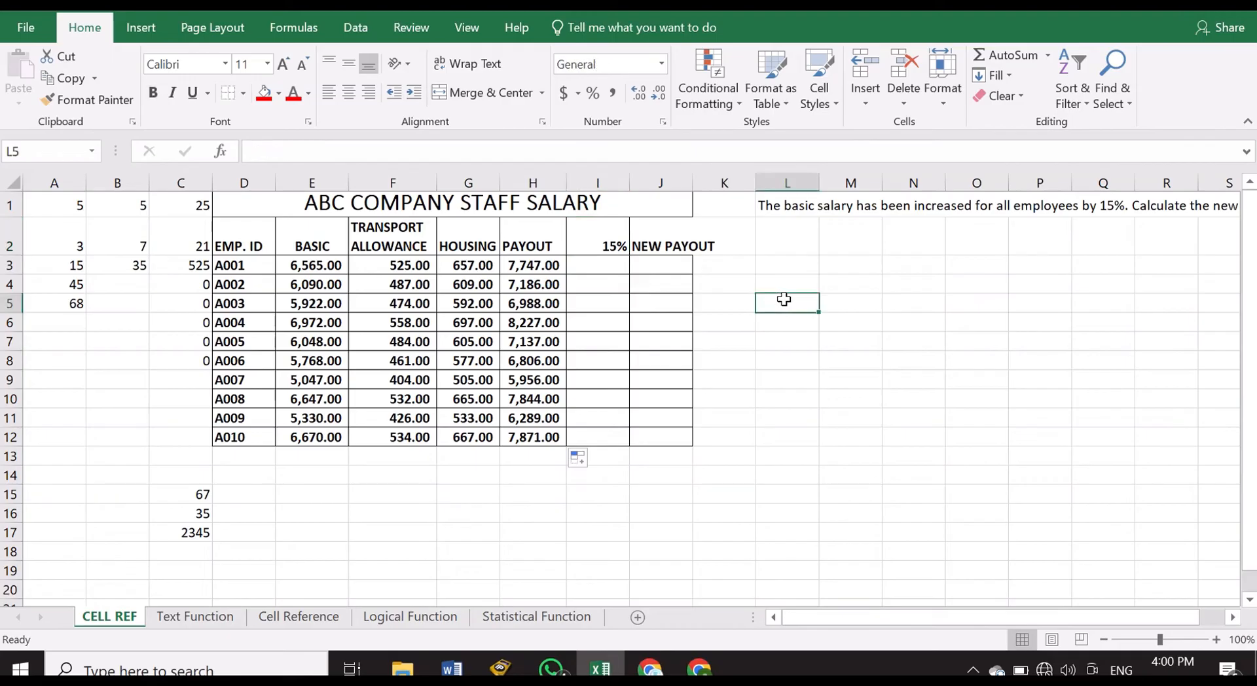
pyautogui.write('I2')
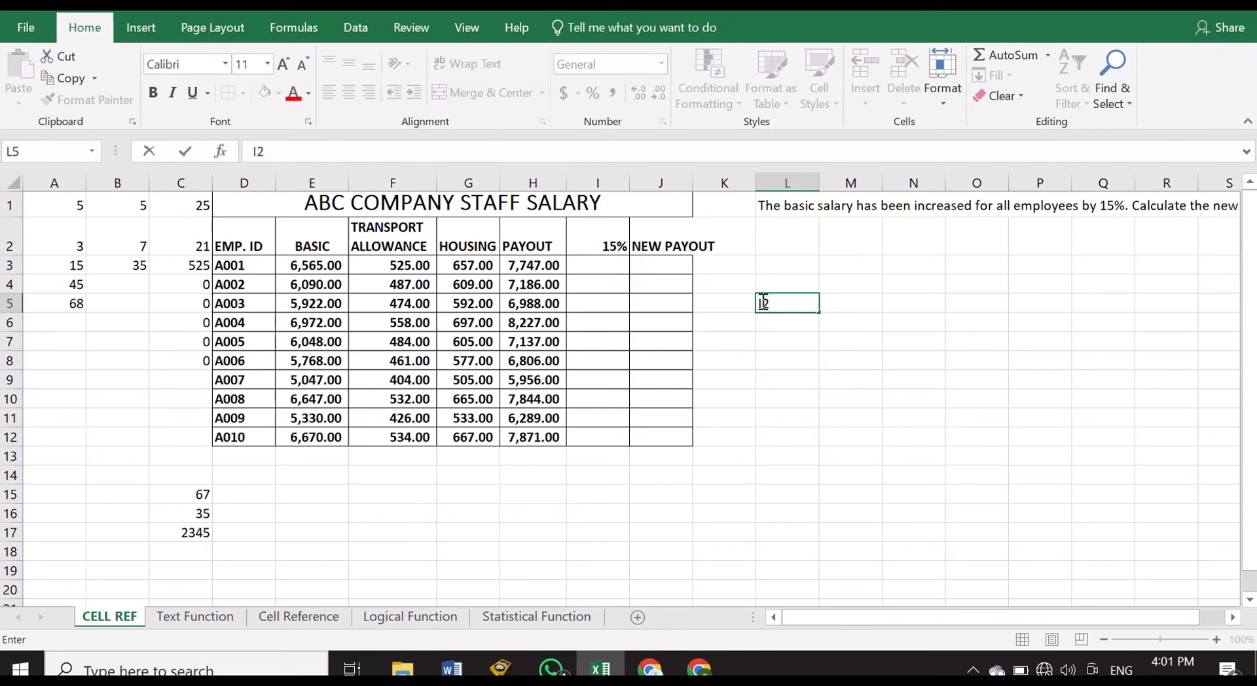
pyautogui.click(763, 303)
pyautogui.write('$I$')
pyautogui.moveTo(802, 306); pyautogui.dragTo(711, 297)
pyautogui.press('BackSpace')
pyautogui.click(855, 306)
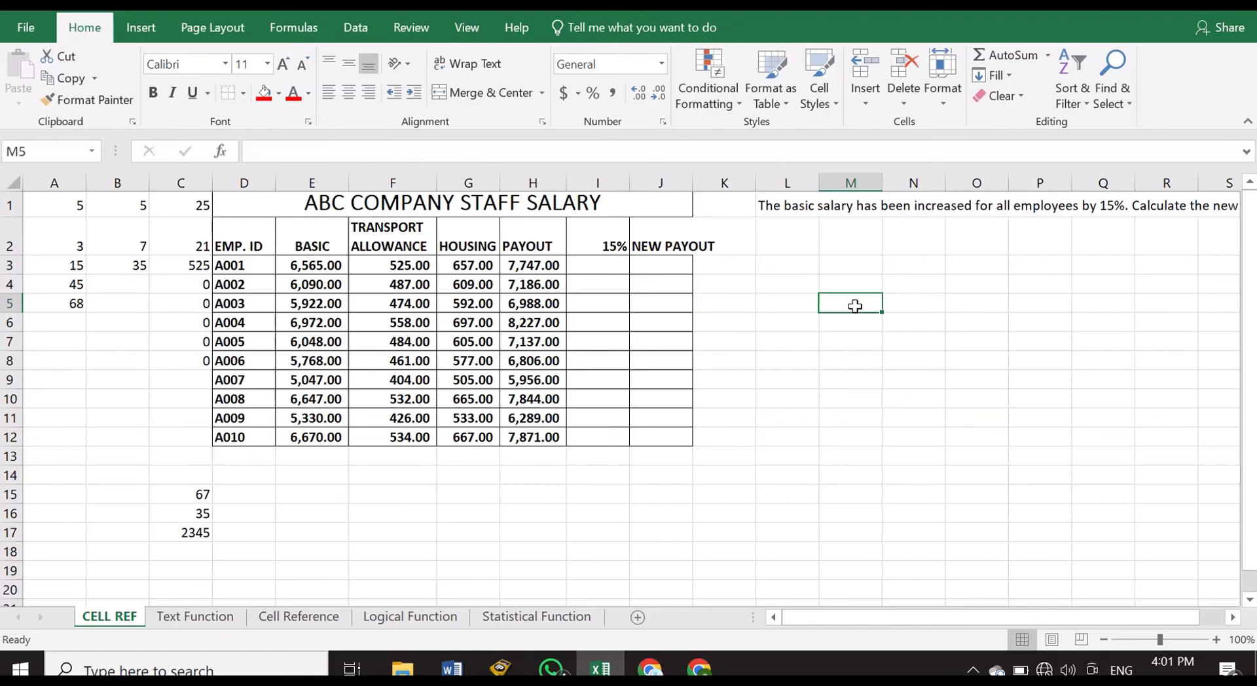
# Calculate the first employee's 15% increase in cell I3 with the formula =E3*$I$2.
pyautogui.click(617, 264)
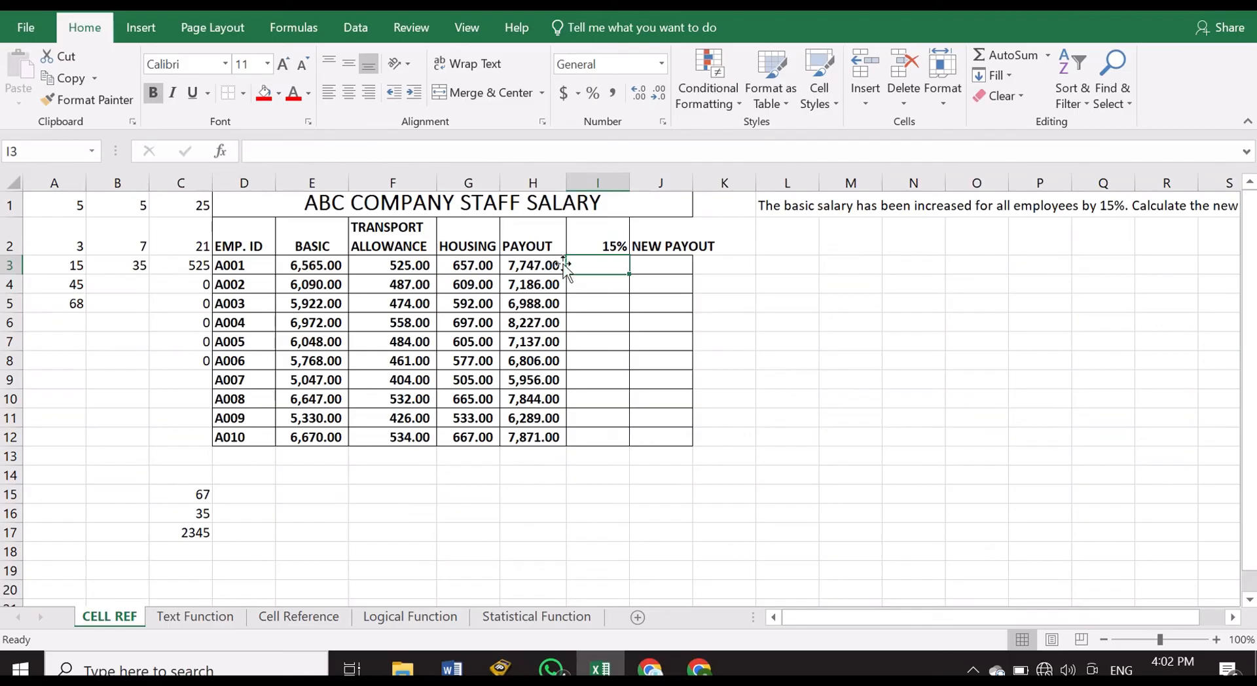
pyautogui.click(340, 268)
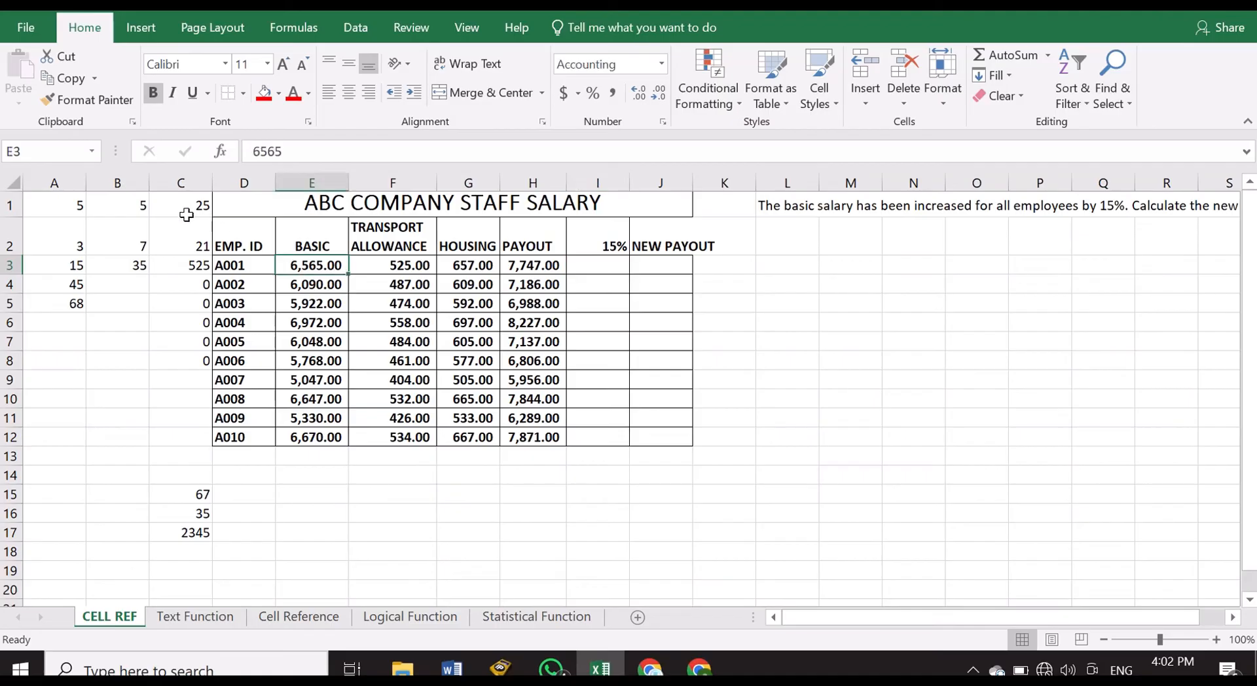
pyautogui.click(616, 267)
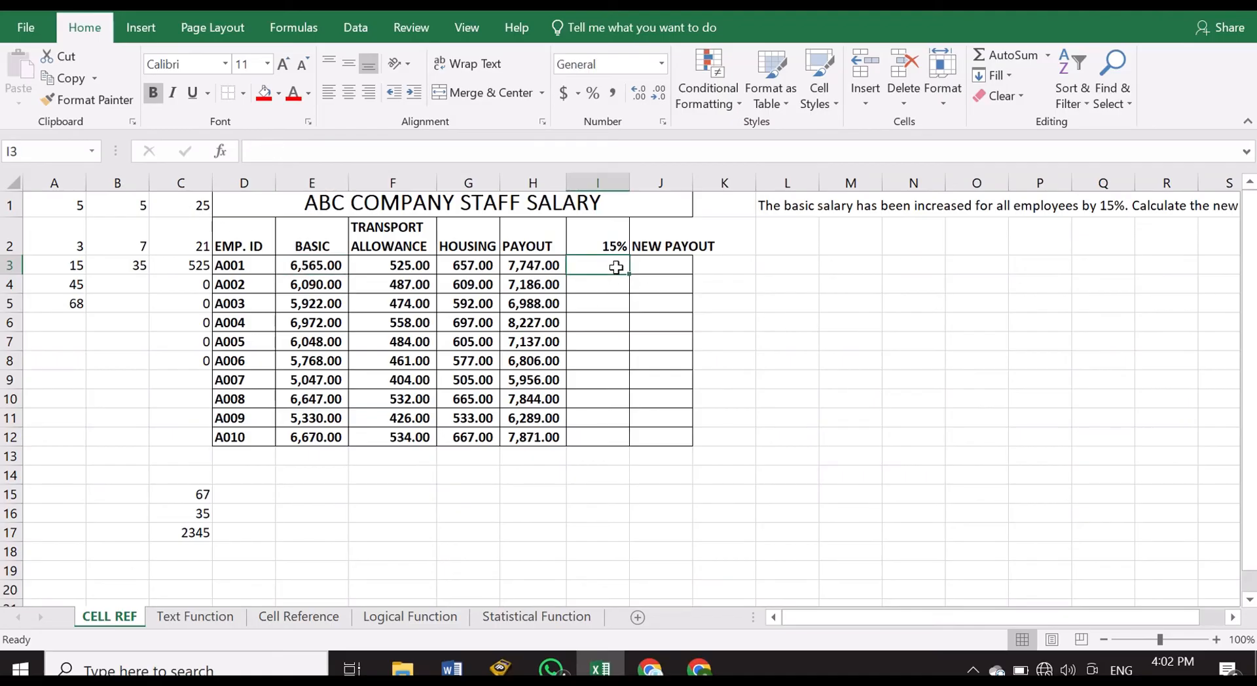
pyautogui.write('=')
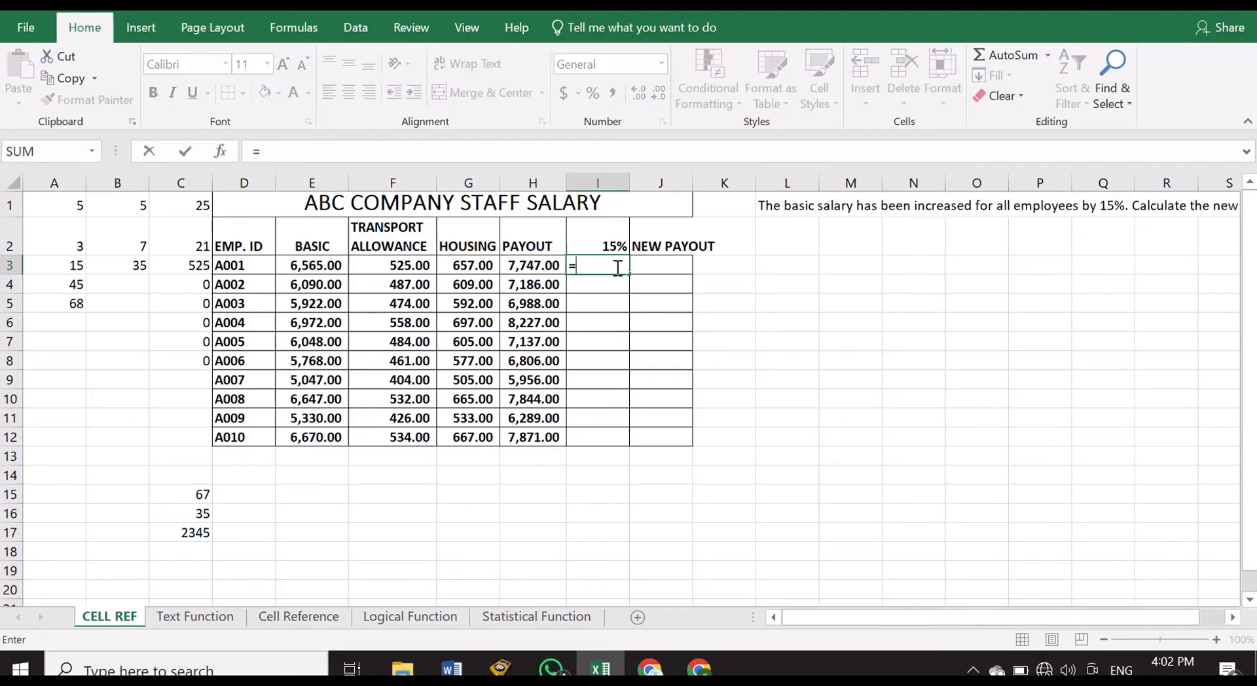
pyautogui.write('E3')
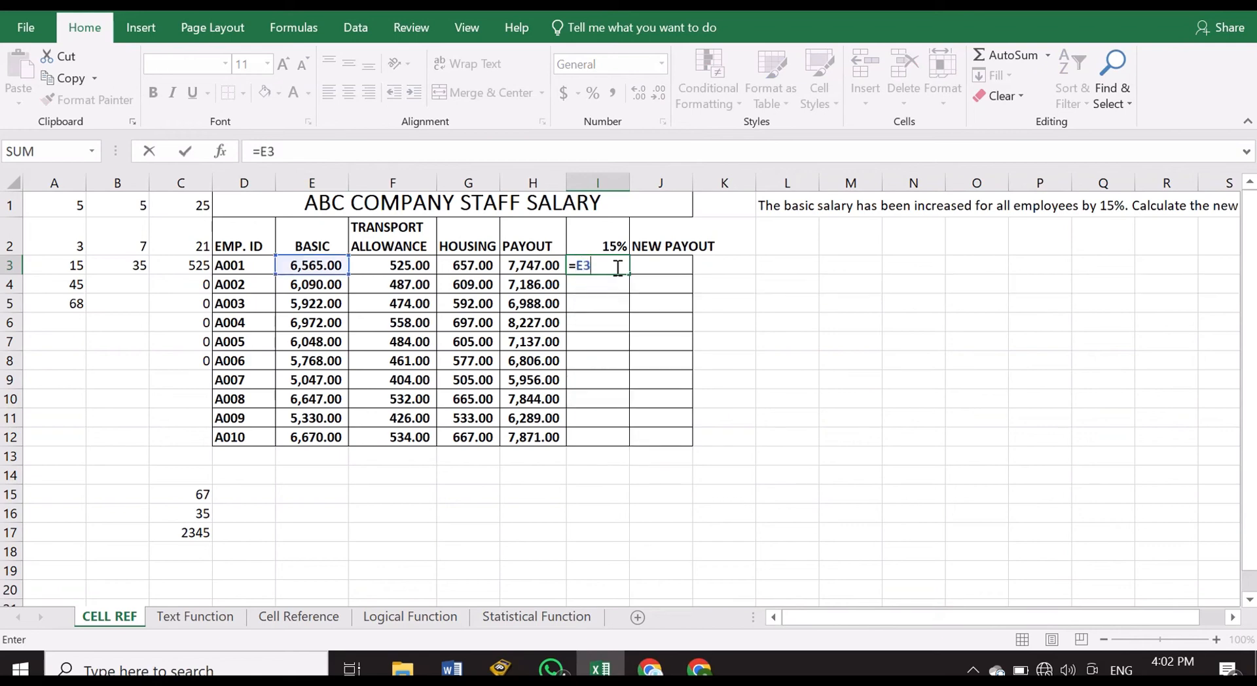
pyautogui.write('*')
pyautogui.write('$I$2')
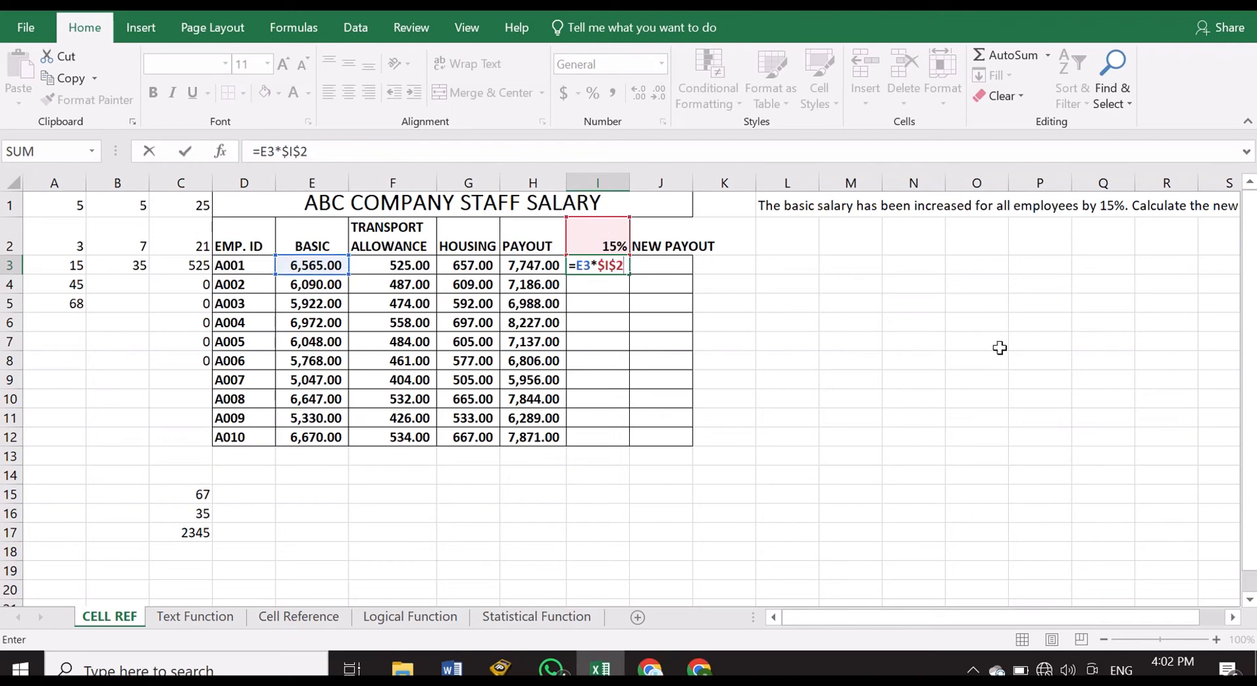
pyautogui.press('Return')
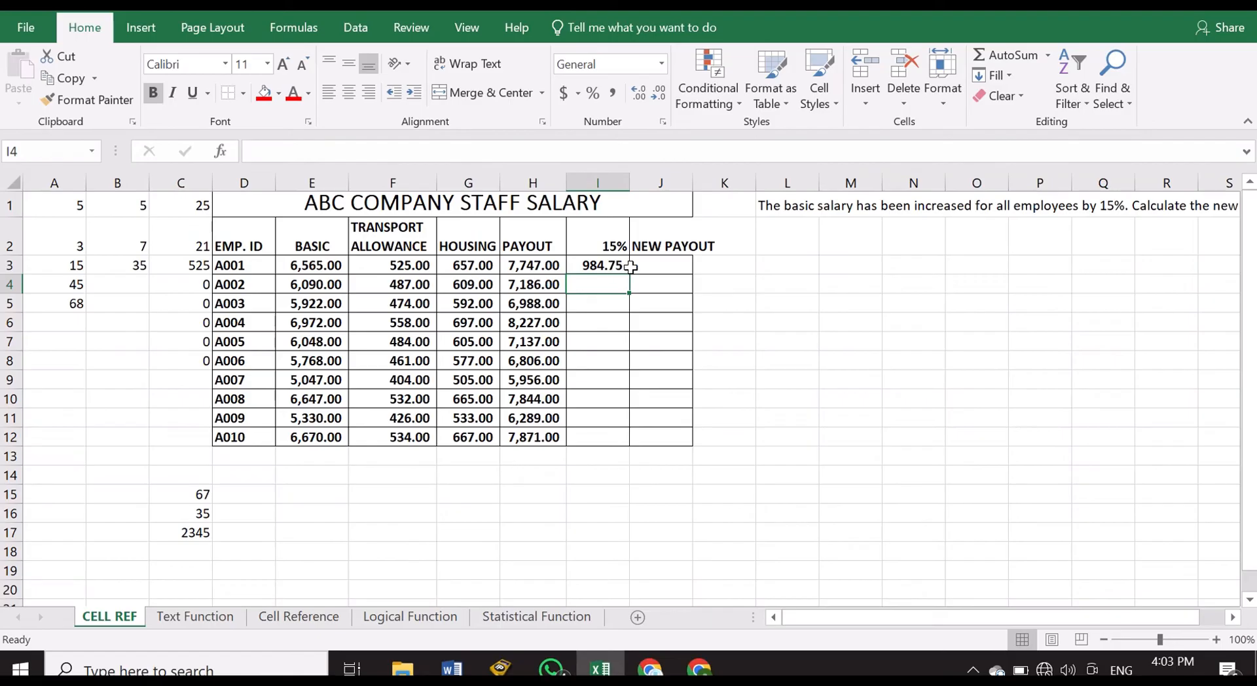
# Fill the increase formula from I3 down to I12 and auto-fit column I to its figures.
pyautogui.click(597, 264)
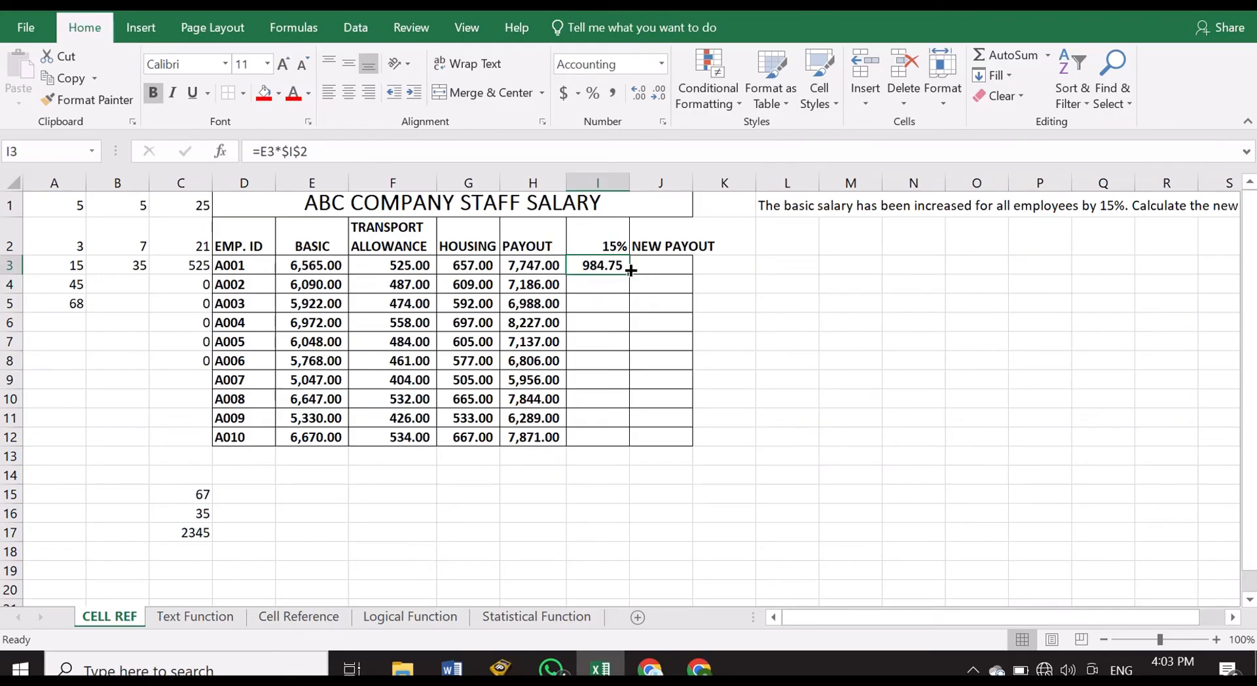
pyautogui.click(600, 282)
pyautogui.click(606, 267)
pyautogui.moveTo(631, 274); pyautogui.dragTo(626, 452)
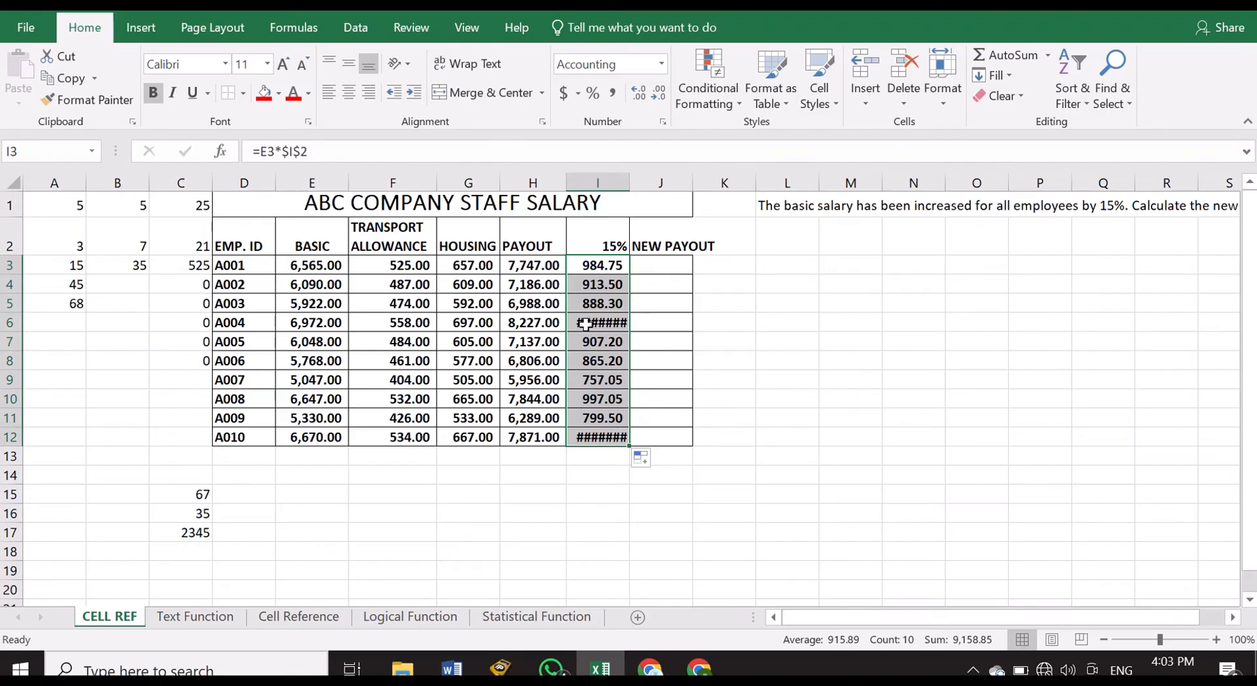
pyautogui.doubleClick(630, 181)
pyautogui.click(746, 336)
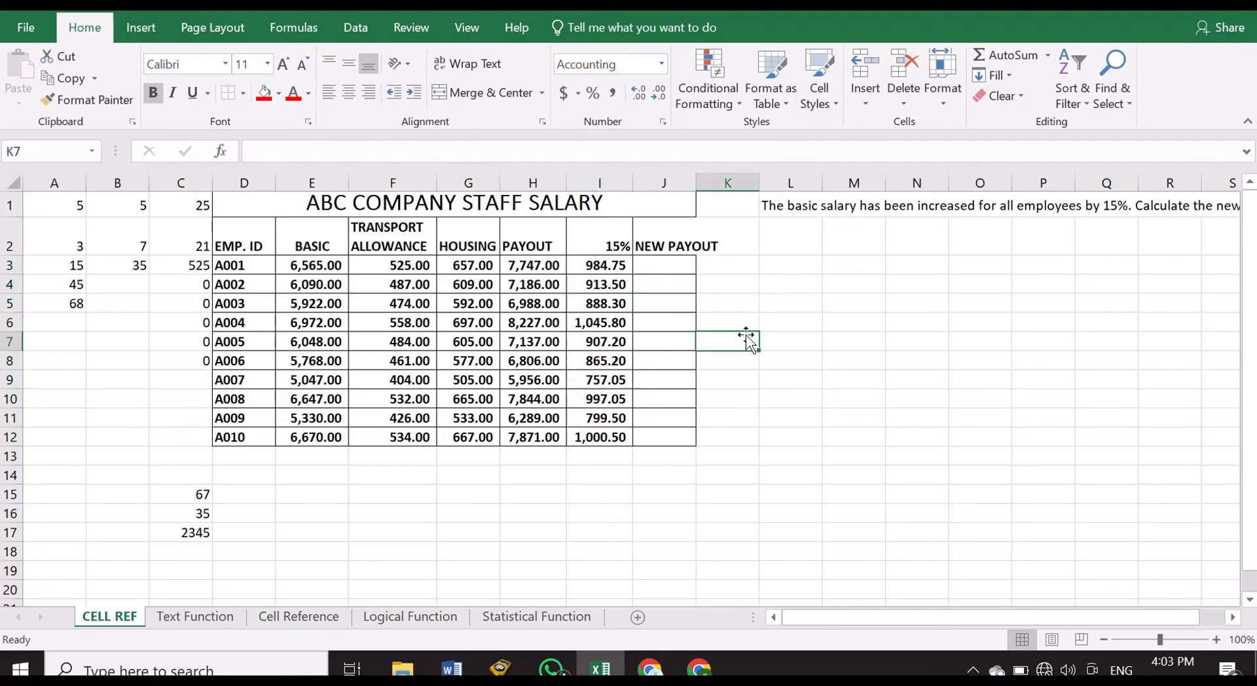
# Check the copied increase formulas in column I, rows 3 to 6, for the fixed reference to I2.
pyautogui.click(601, 299)
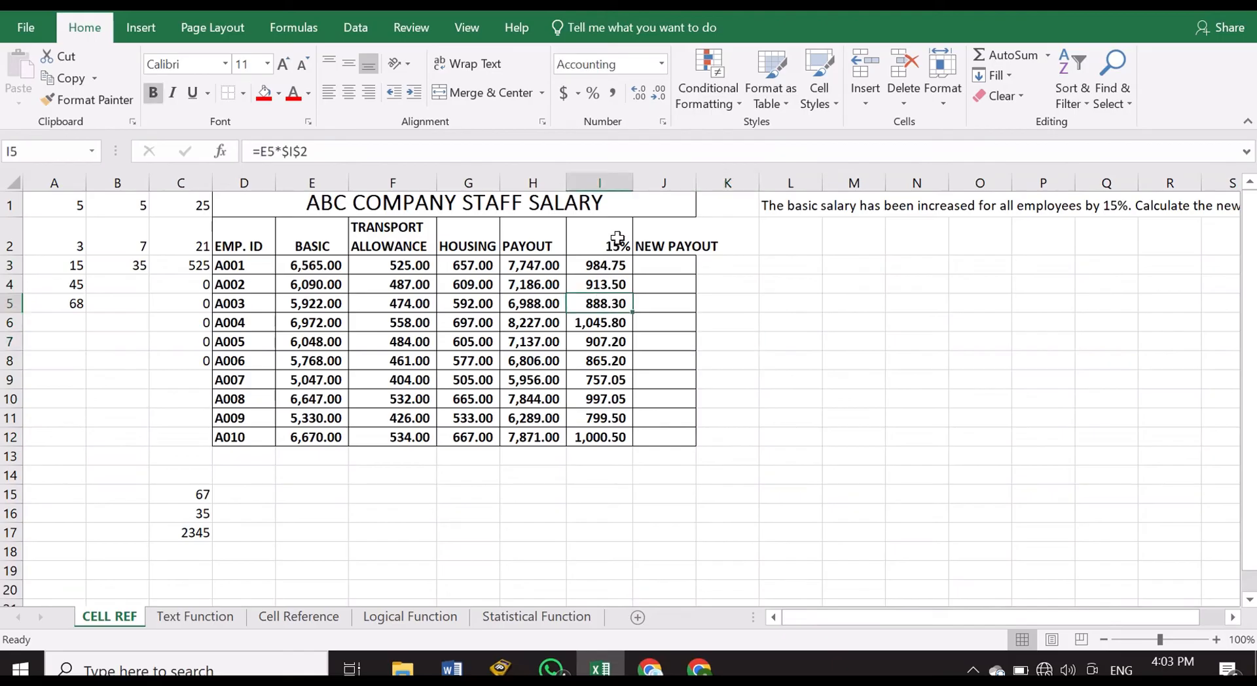
pyautogui.click(599, 266)
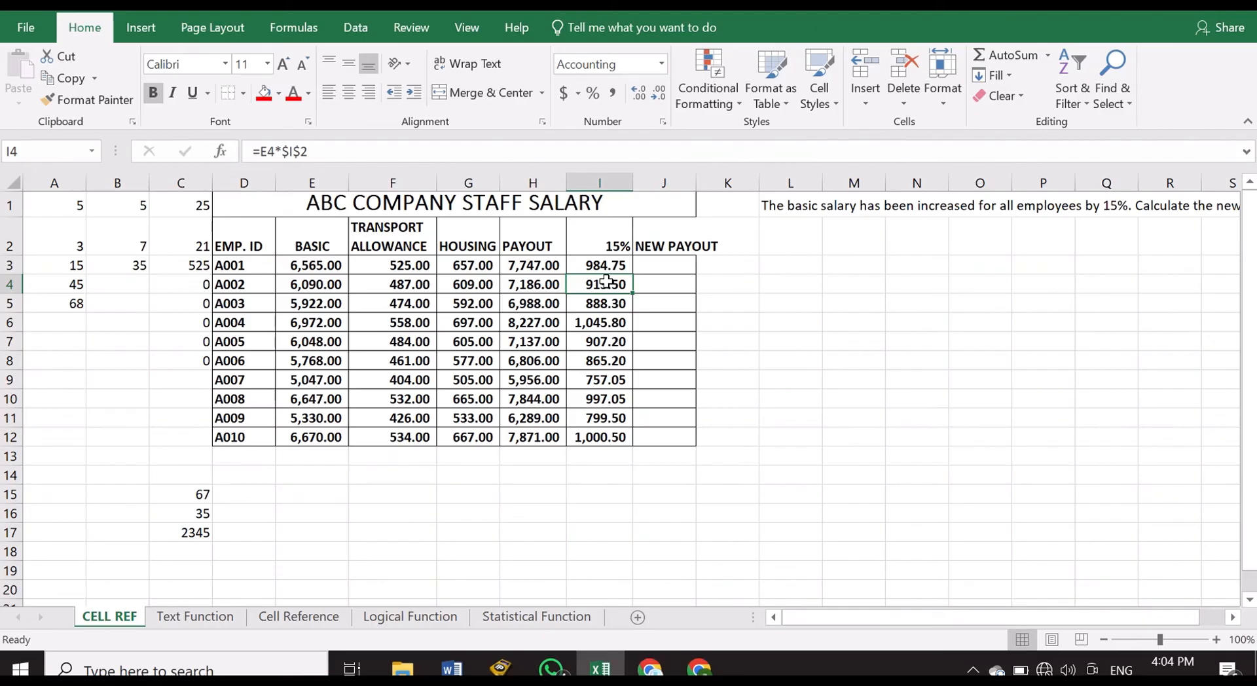
pyautogui.click(604, 324)
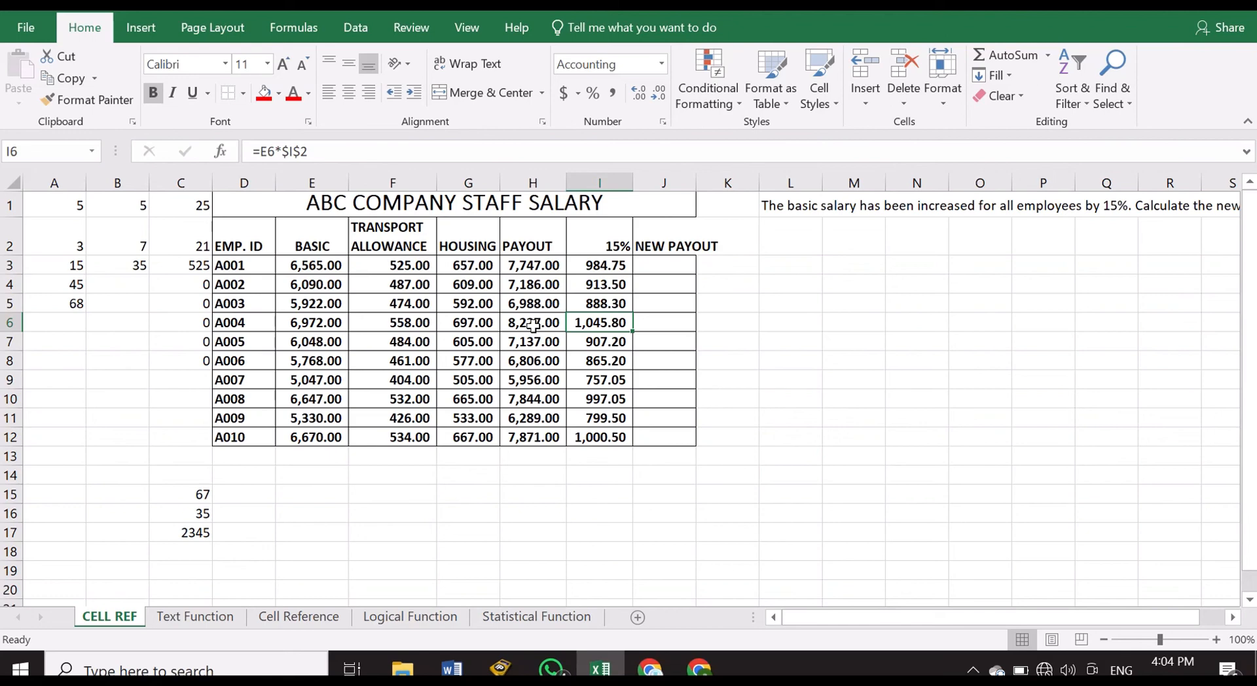
# Write the mixed reference I$2 in the empty cell M4.
pyautogui.click(851, 288)
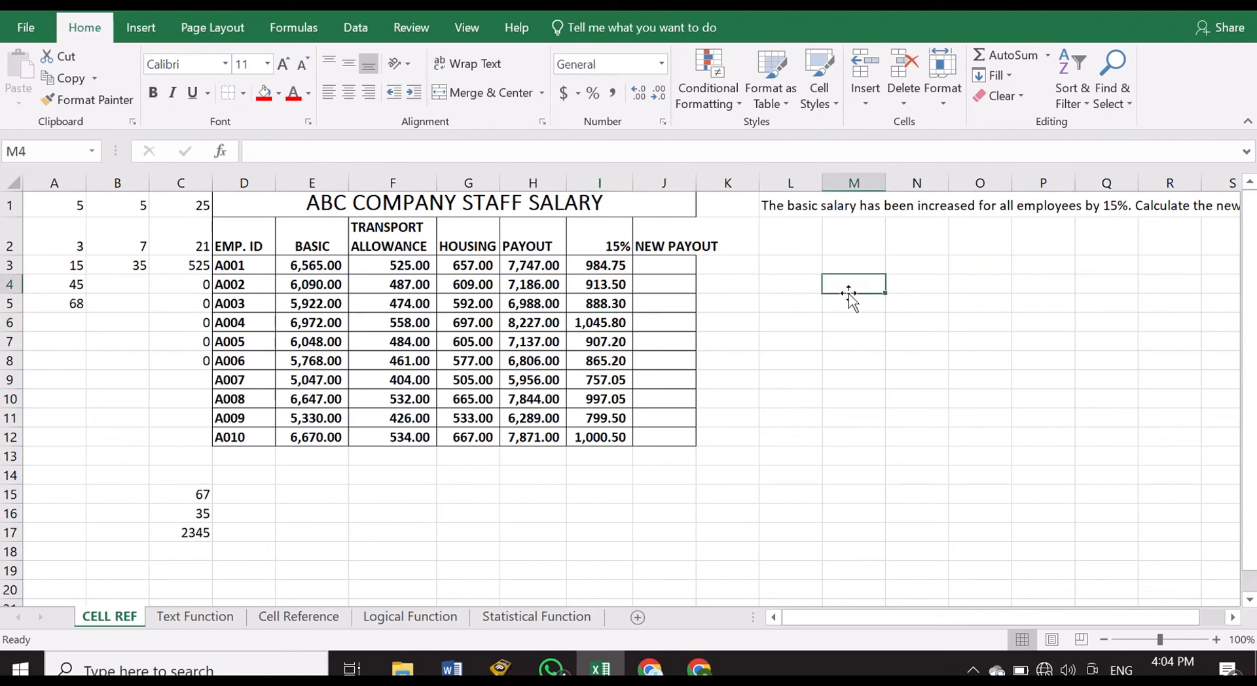
pyautogui.write('I')
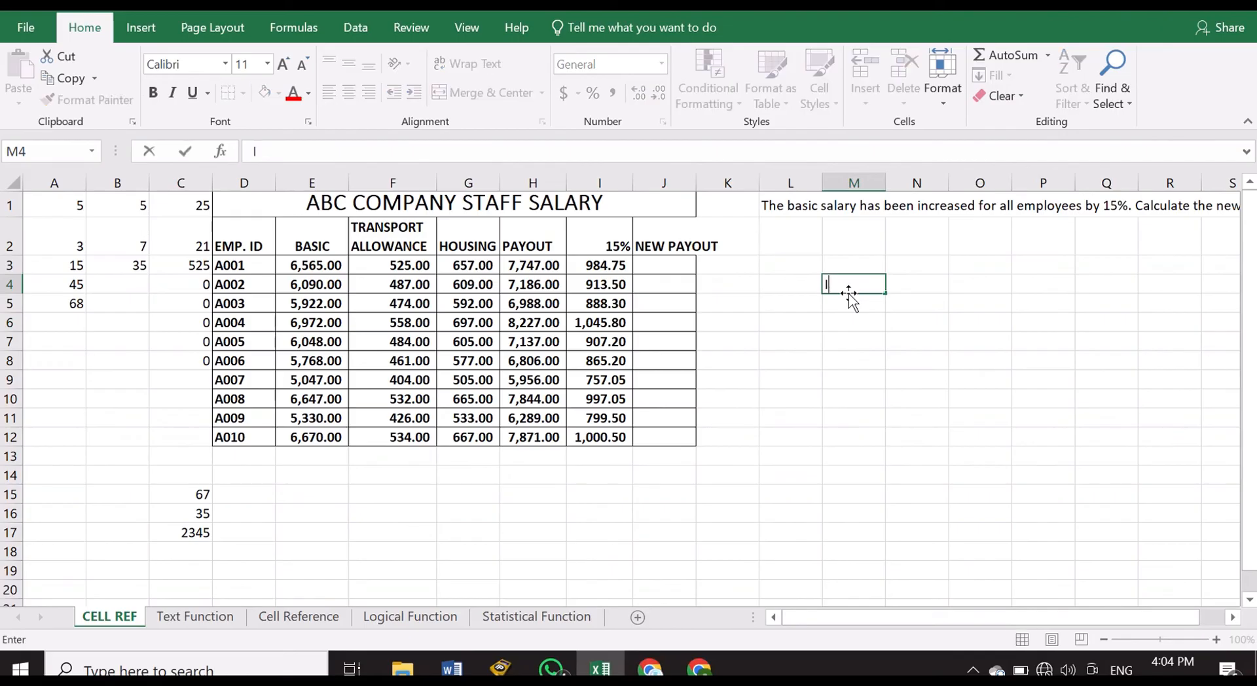
pyautogui.write('$2')
pyautogui.click(778, 300)
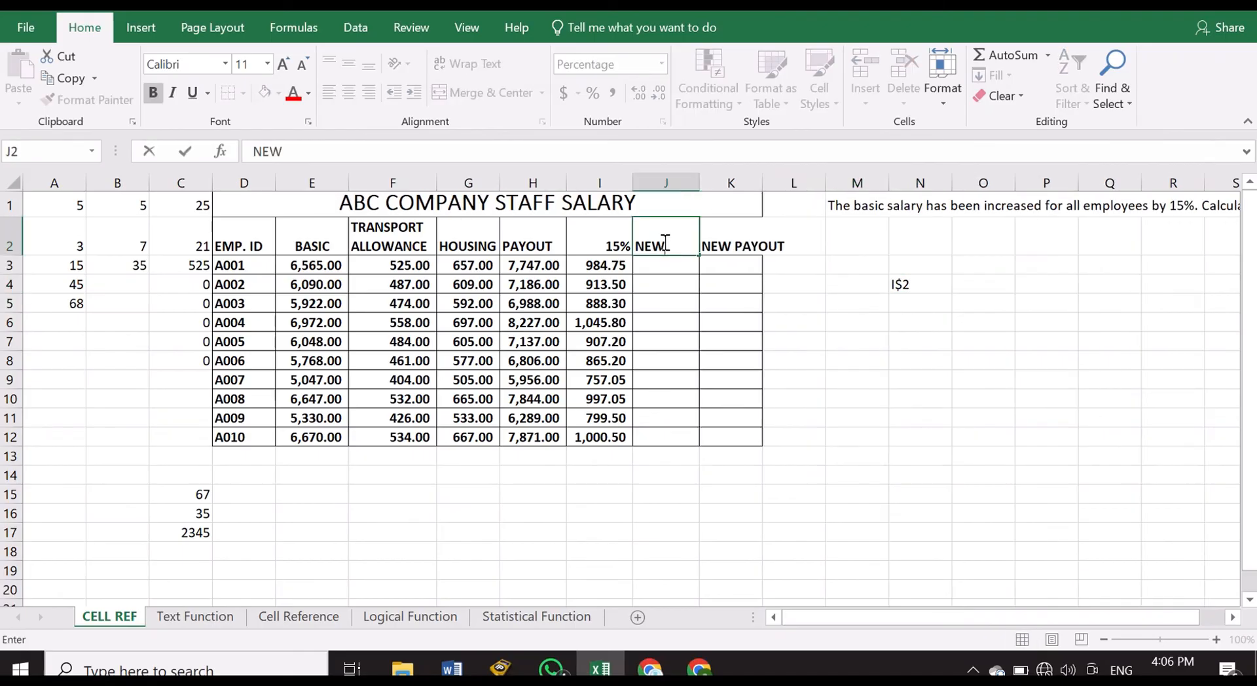
# Enter the heading NEW BASIC in J2 and auto-fit column J to it.
pyautogui.press('BackSpace')
pyautogui.press('BackSpace')
pyautogui.press('BackSpace')
pyautogui.write('NEW BASIC')
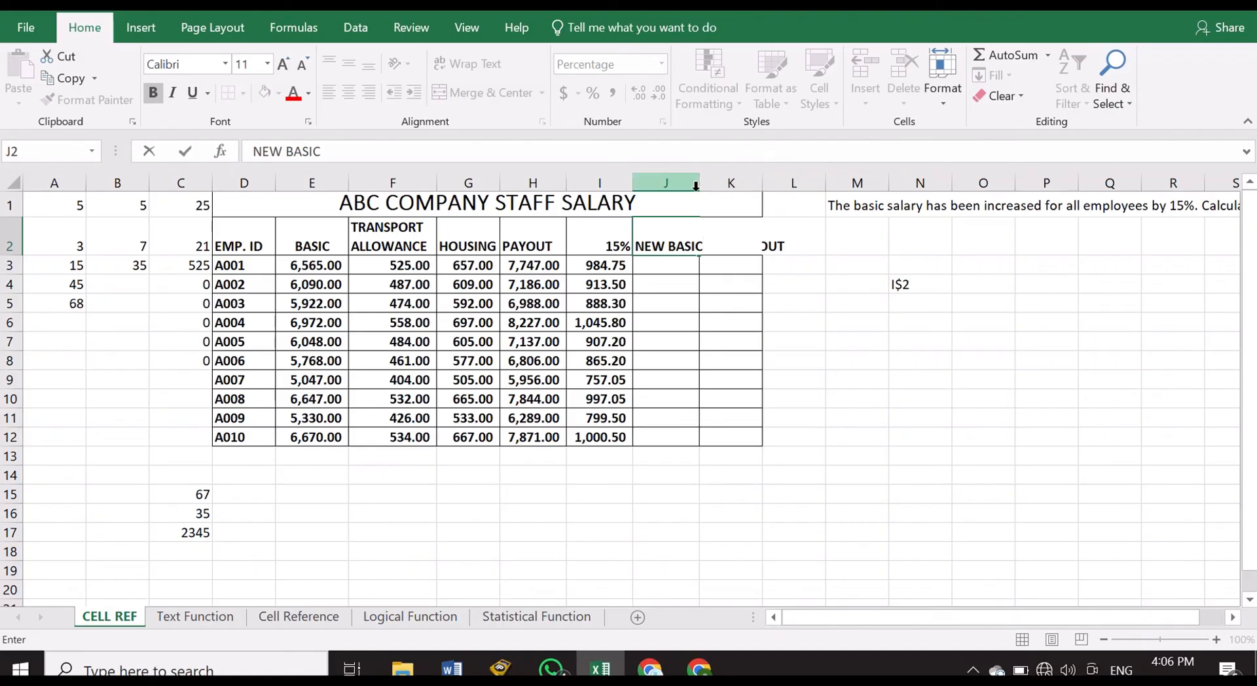
pyautogui.click(682, 338)
pyautogui.doubleClick(708, 189)
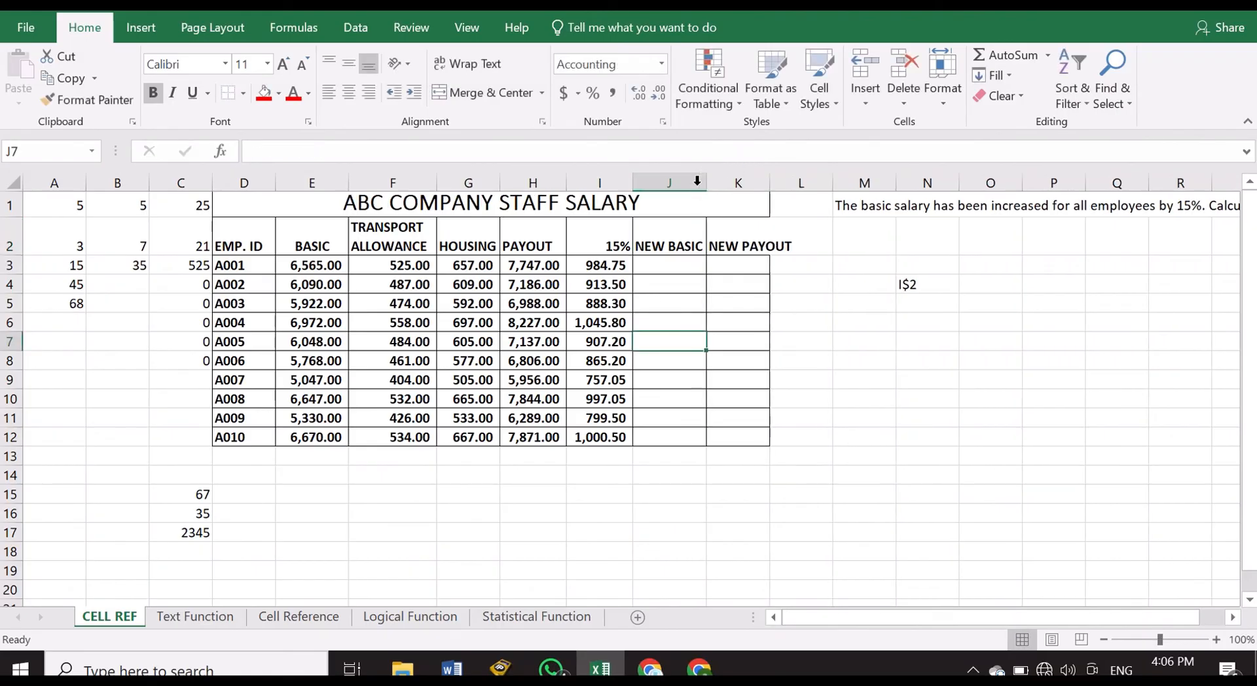
# Review the first employee's increase formula in I3 and the empty cells of the NEW BASIC and NEW PAYOUT columns.
pyautogui.click(658, 266)
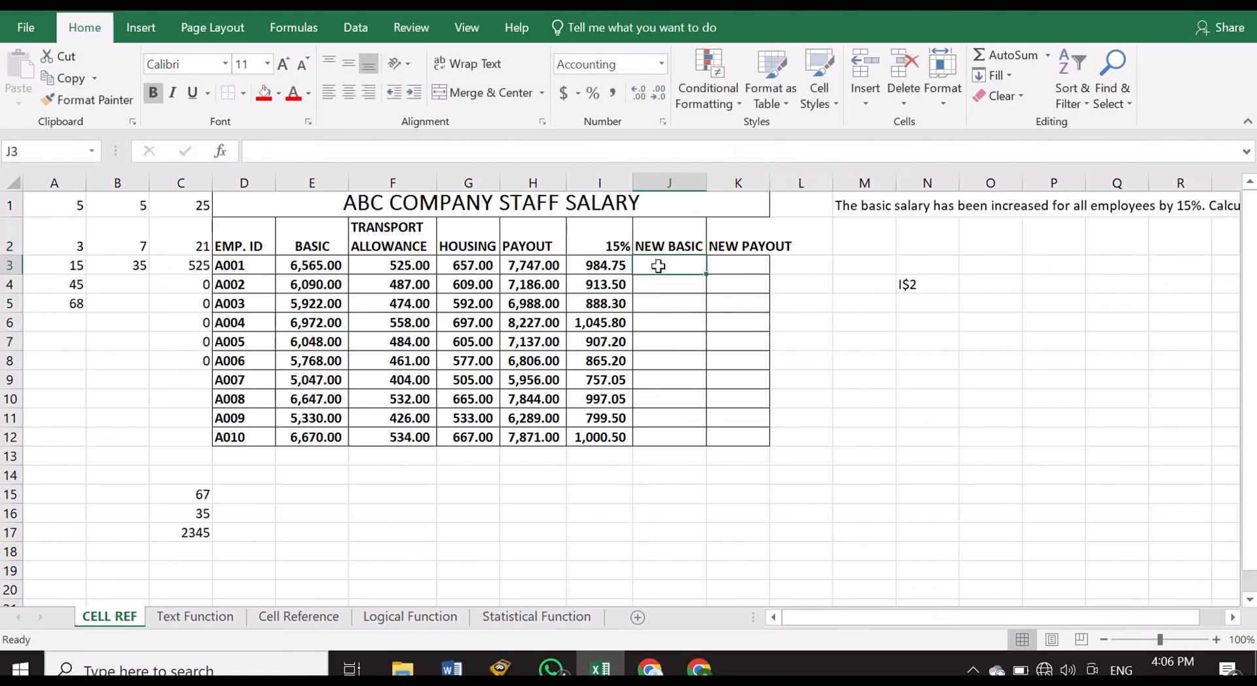
pyautogui.click(583, 269)
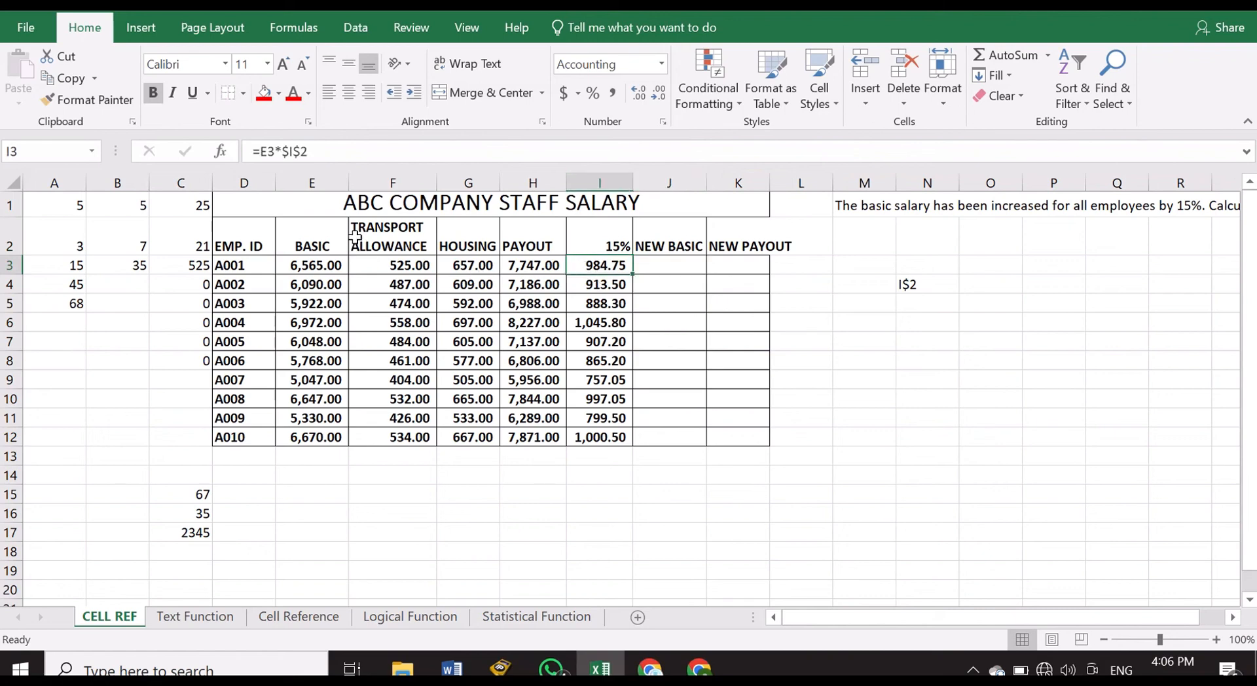
pyautogui.click(683, 262)
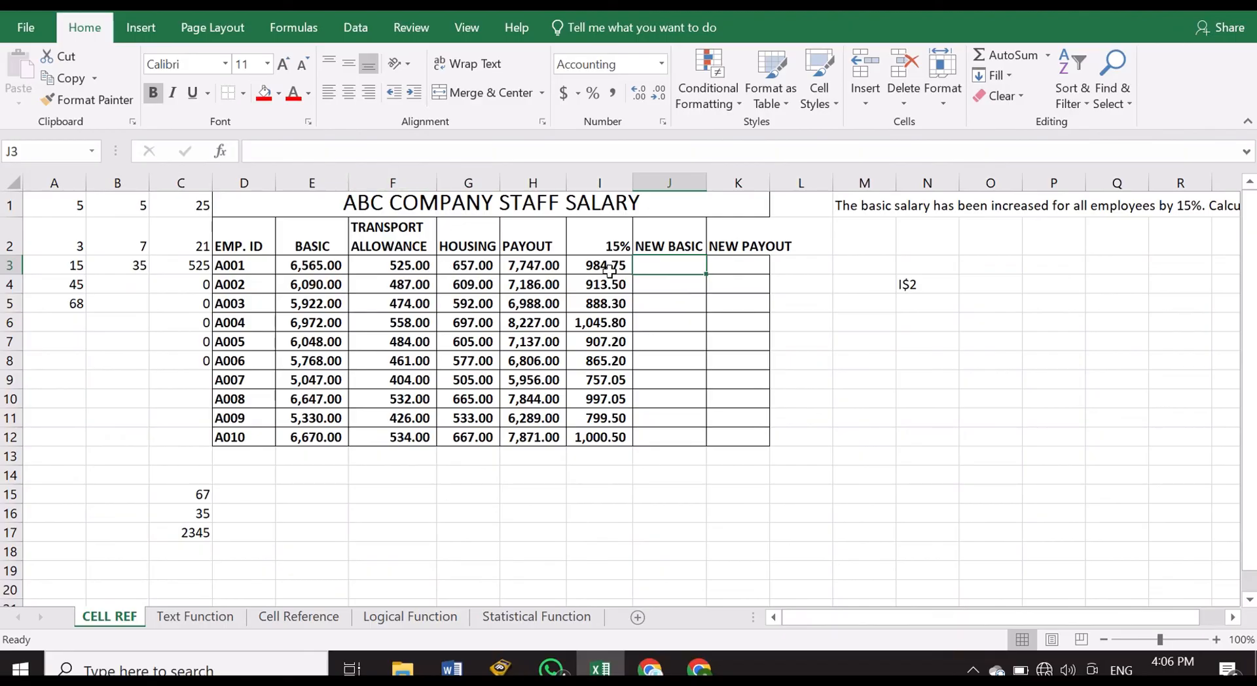
pyautogui.click(742, 266)
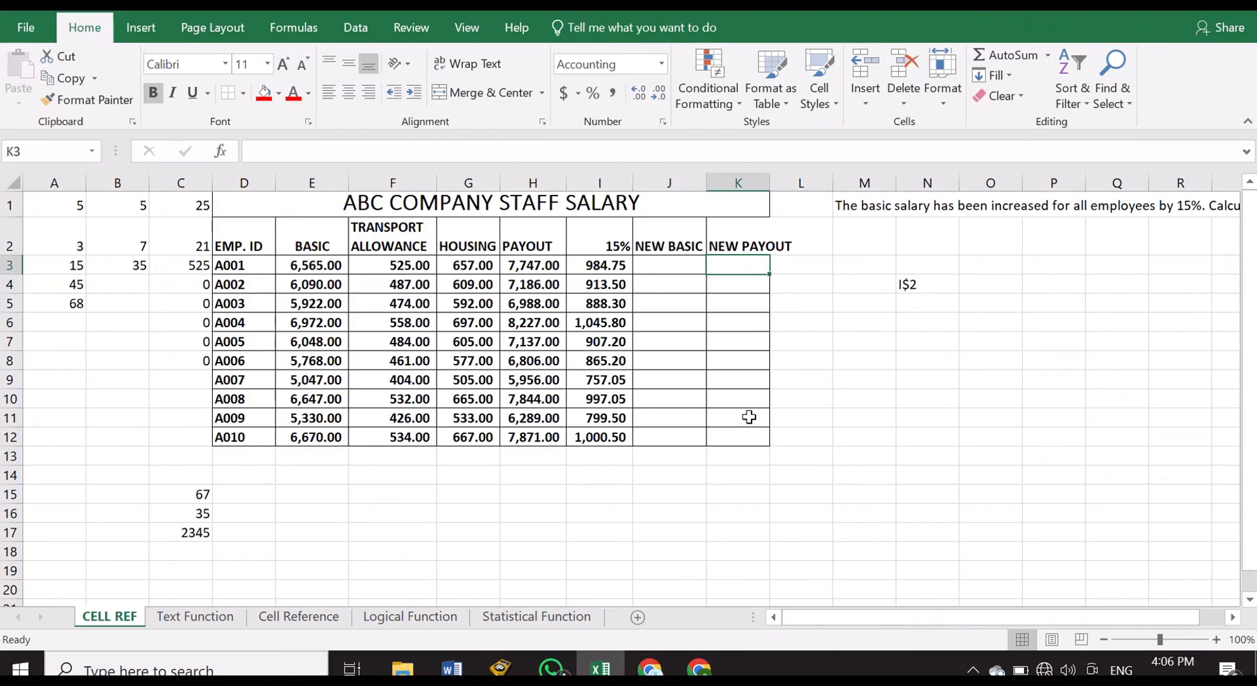
pyautogui.click(761, 458)
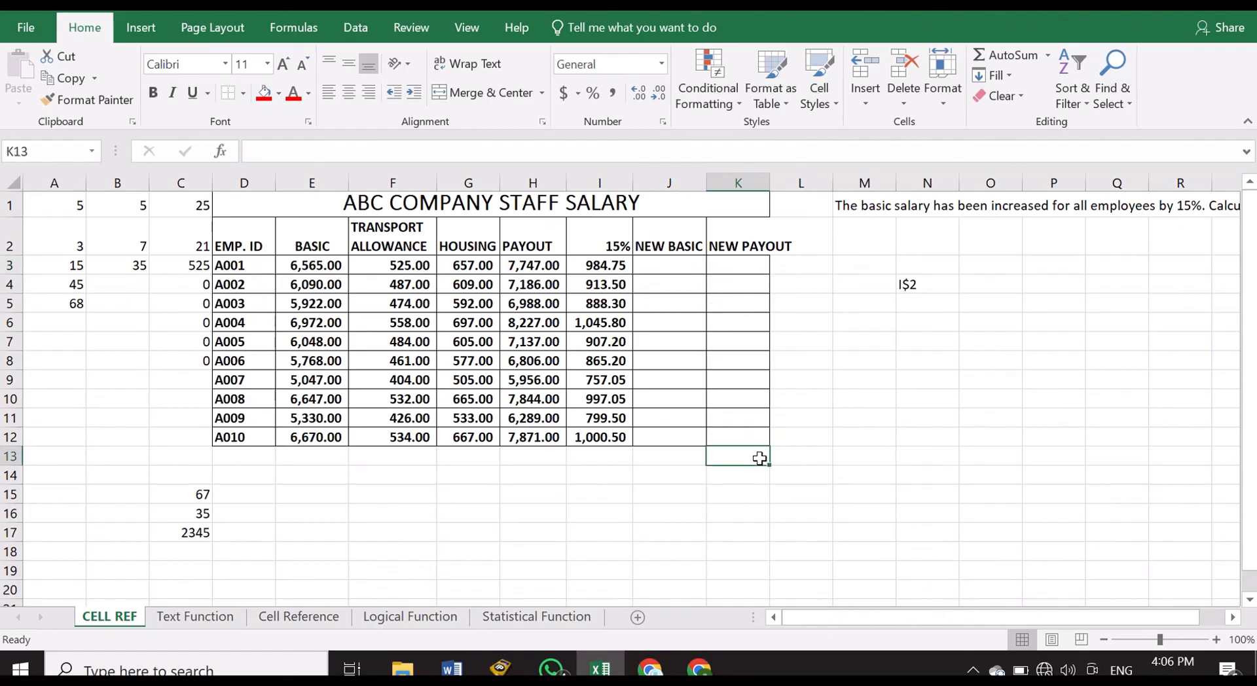
pyautogui.click(681, 465)
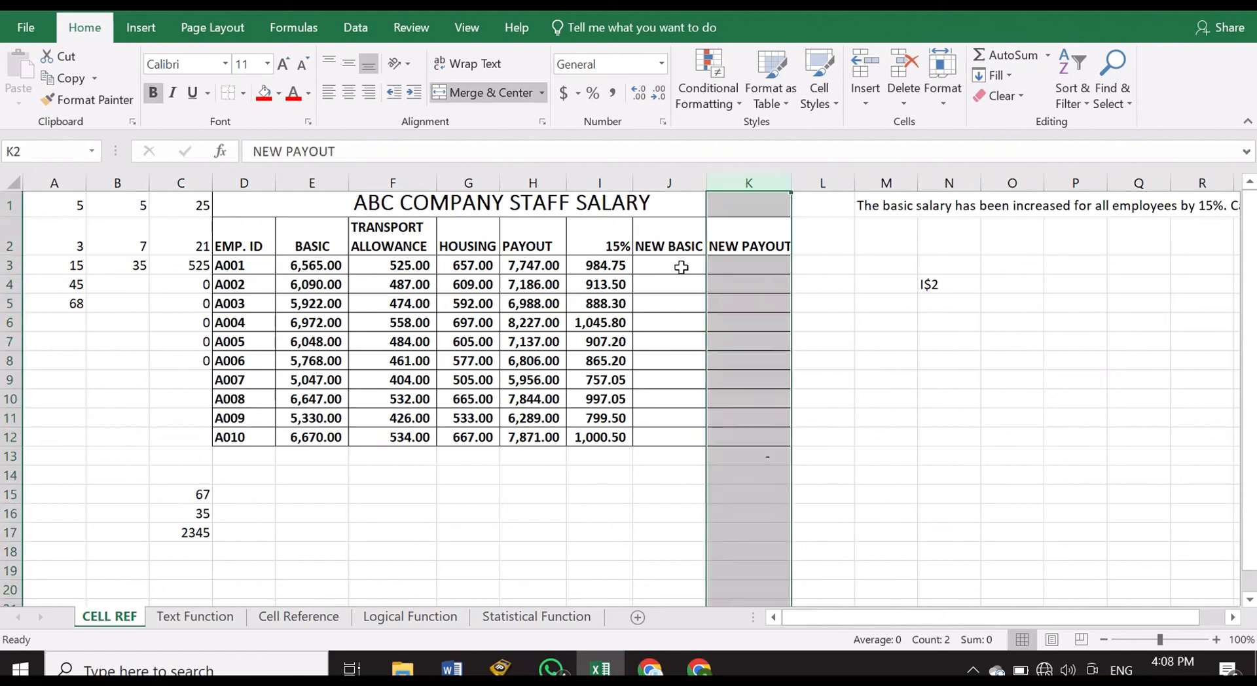
# Calculate the first employee's new basic salary in J3 with the formula =E3+I3.
pyautogui.click(675, 267)
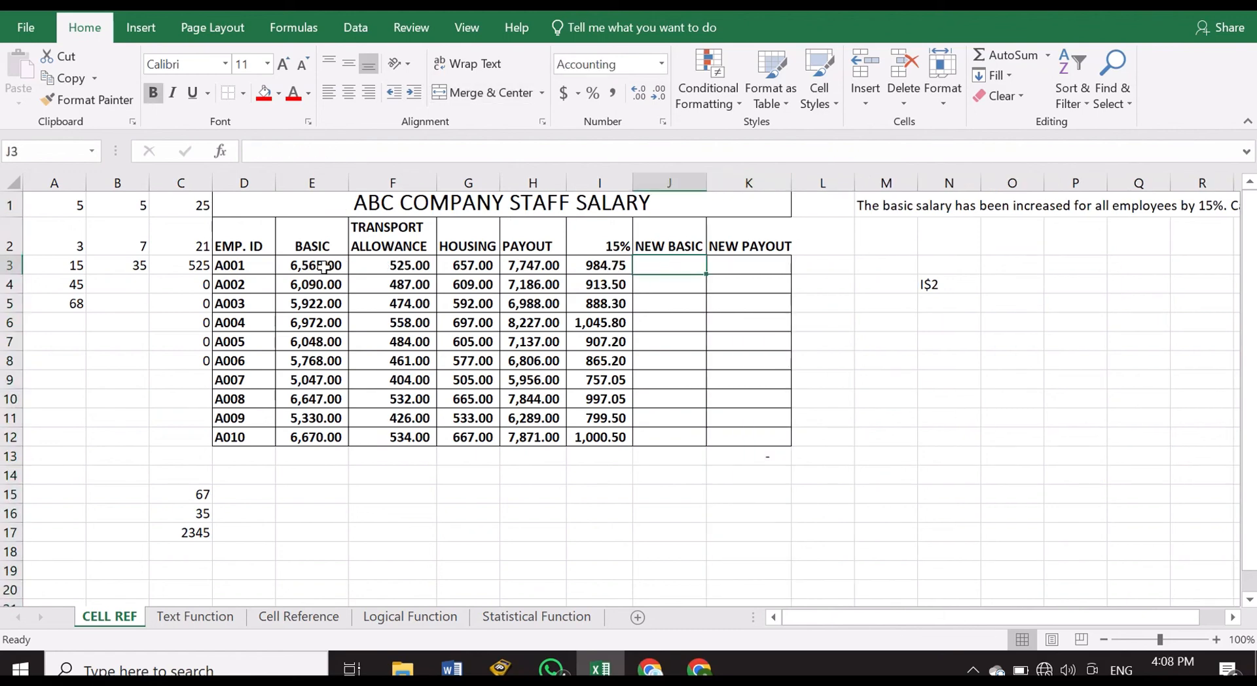
pyautogui.write('=')
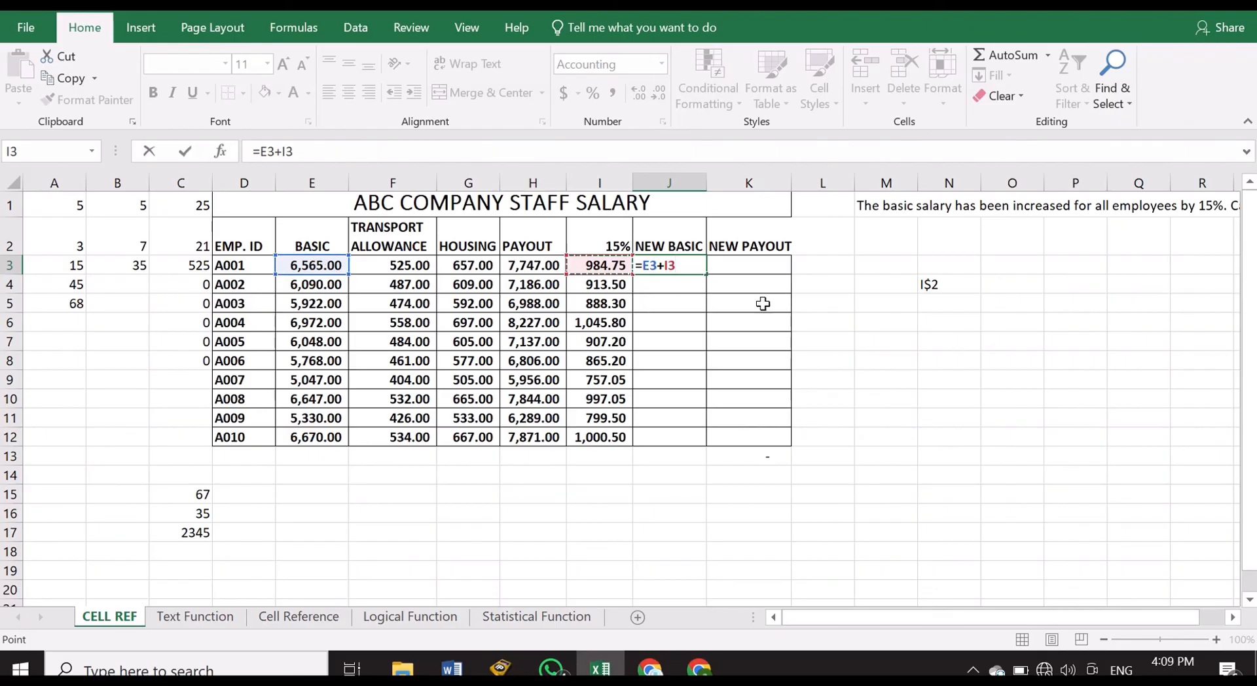
pyautogui.press('Return')
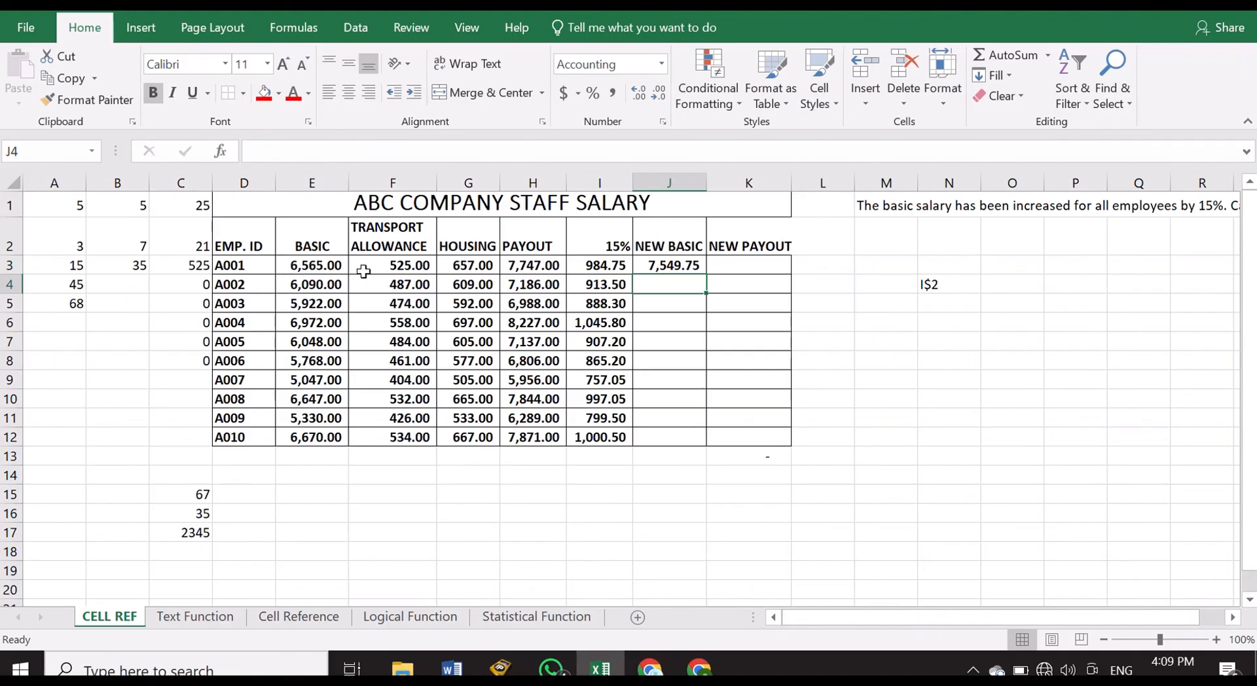
# Fill the new basic salary formula from J3 down to J12.
pyautogui.click(691, 266)
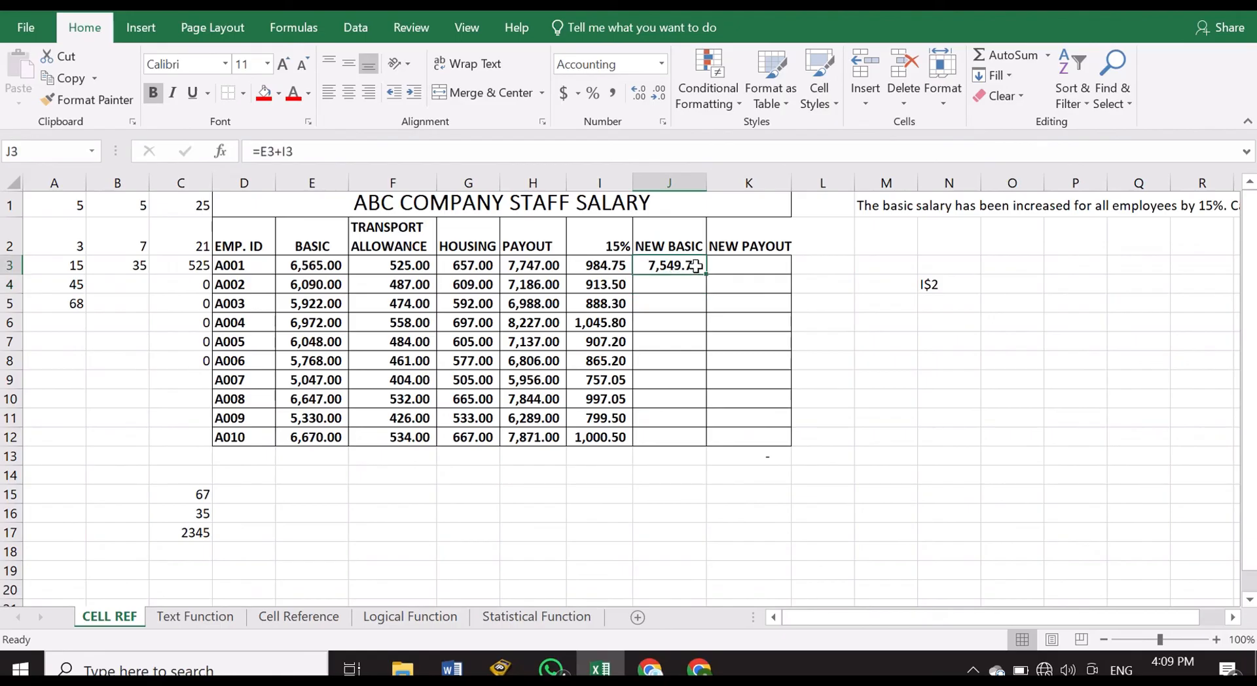
pyautogui.moveTo(706, 274); pyautogui.dragTo(685, 438)
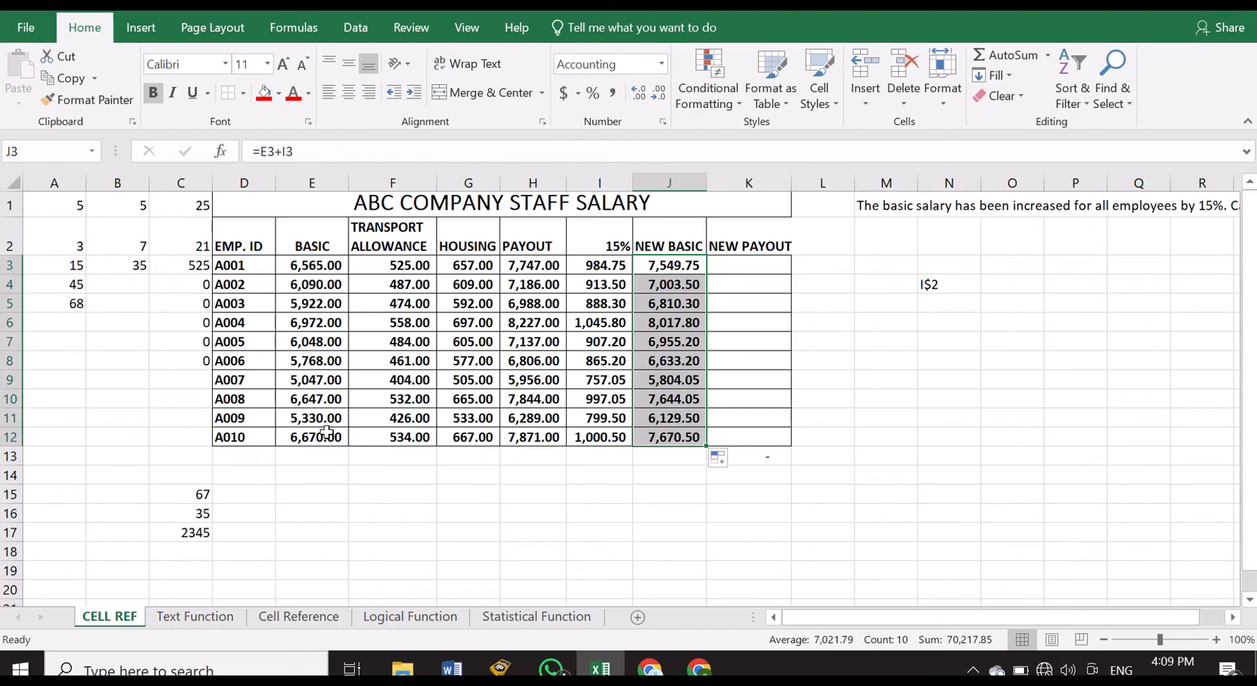
pyautogui.click(829, 347)
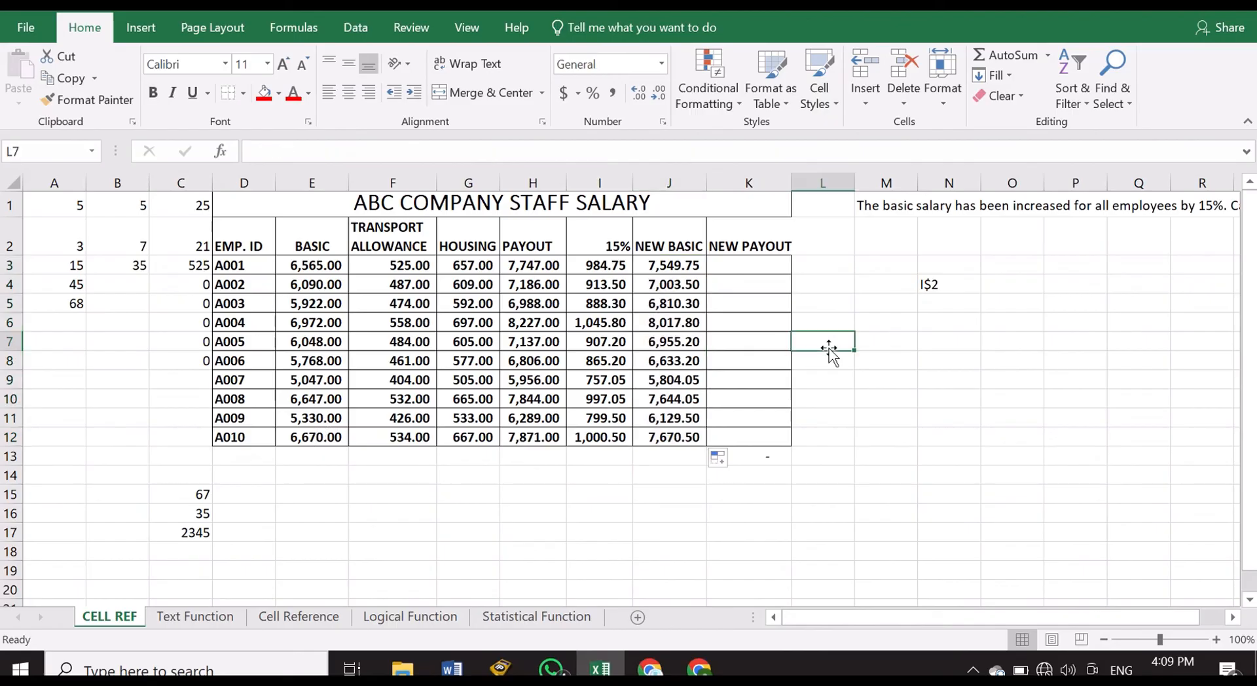
# Calculate the first employee's new payout in K3 by adding transport, housing and new basic with the formula =F3+G3+J3.
pyautogui.click(750, 273)
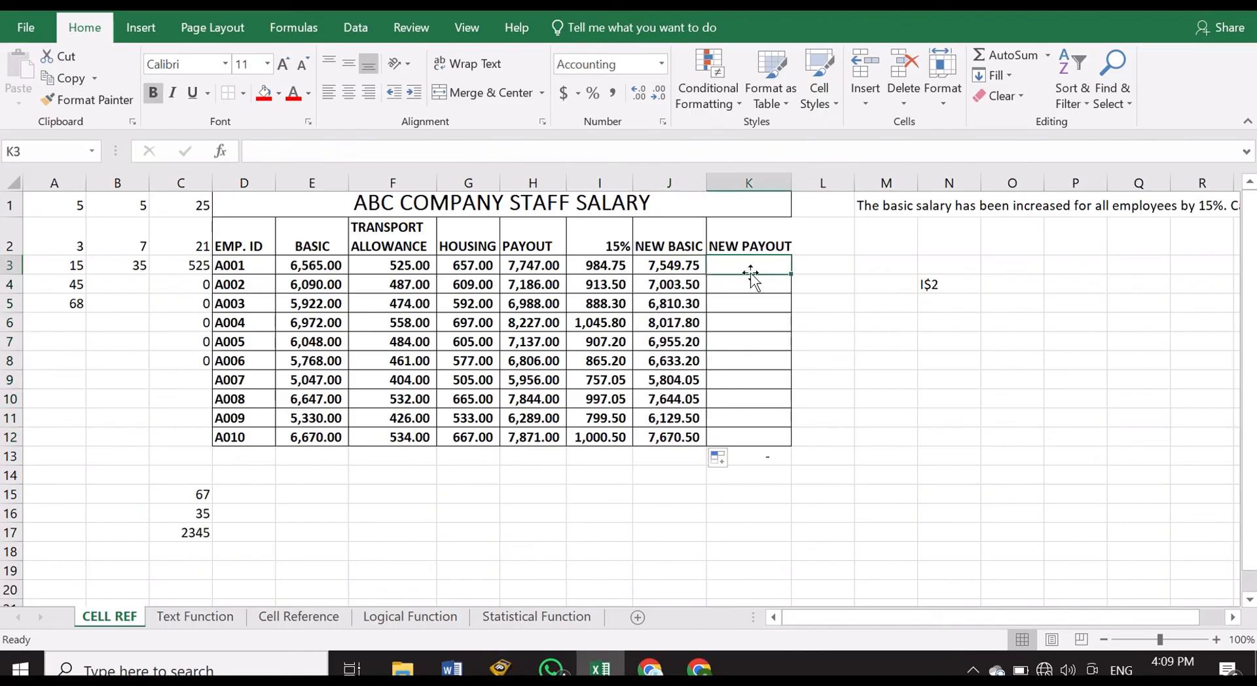
pyautogui.write('=')
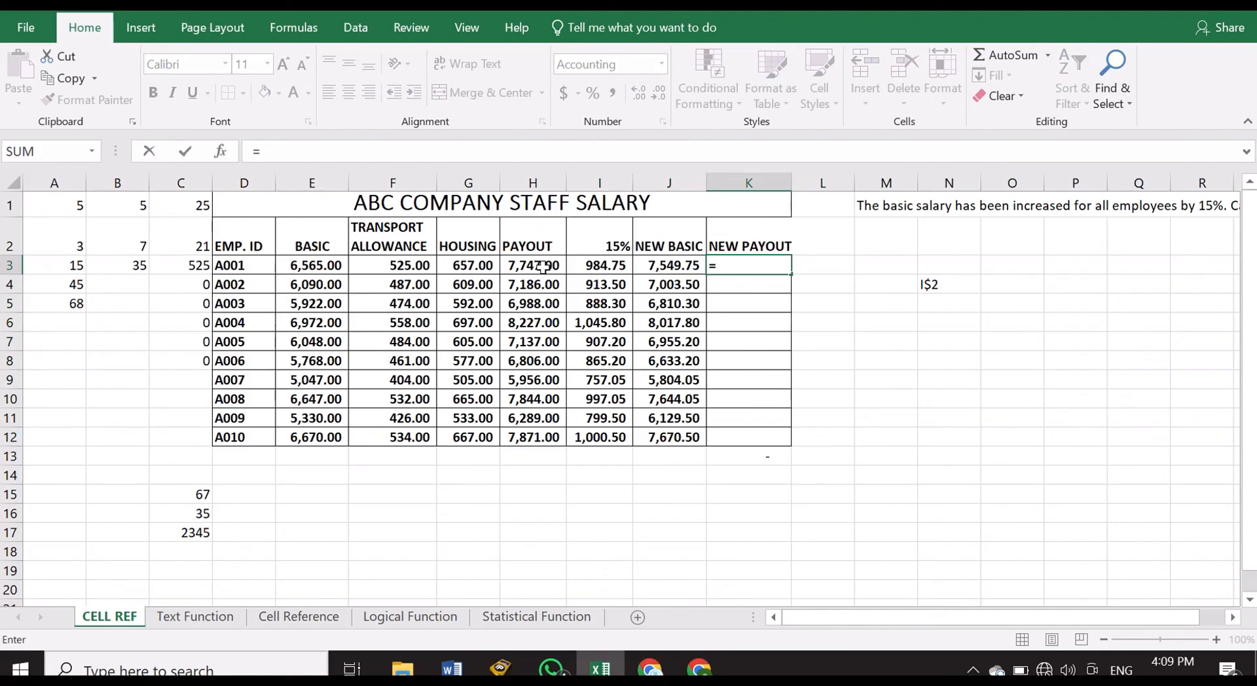
pyautogui.click(419, 266)
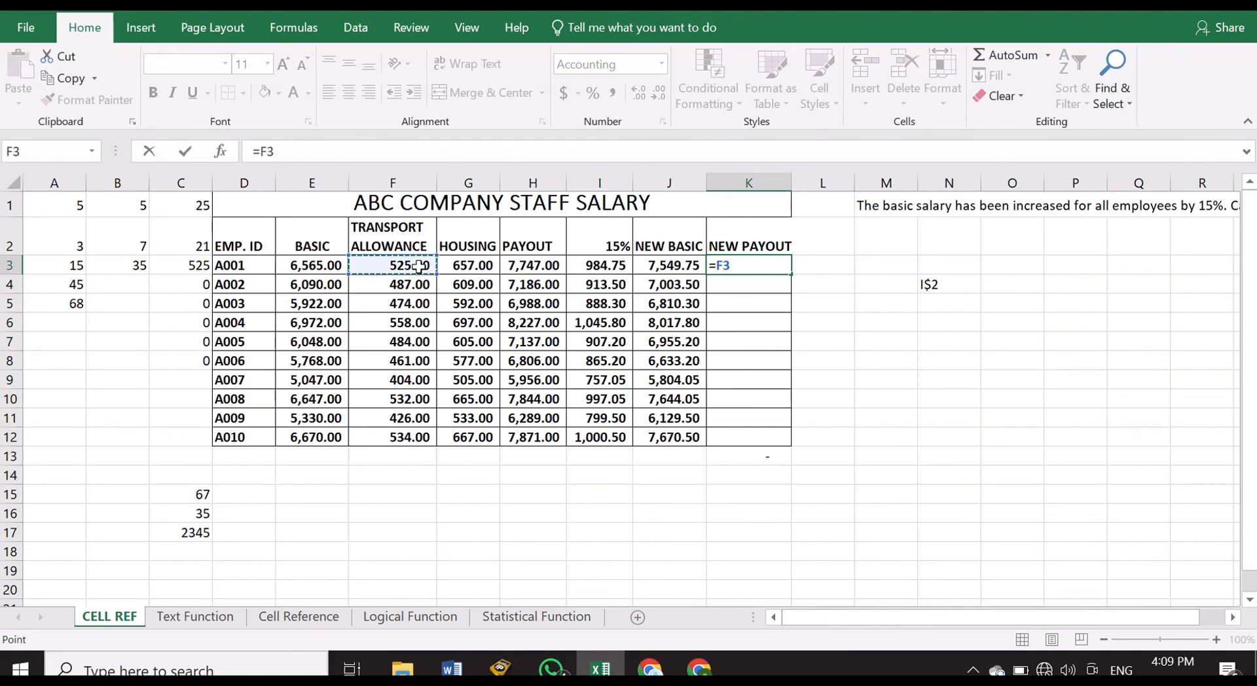
pyautogui.write('+')
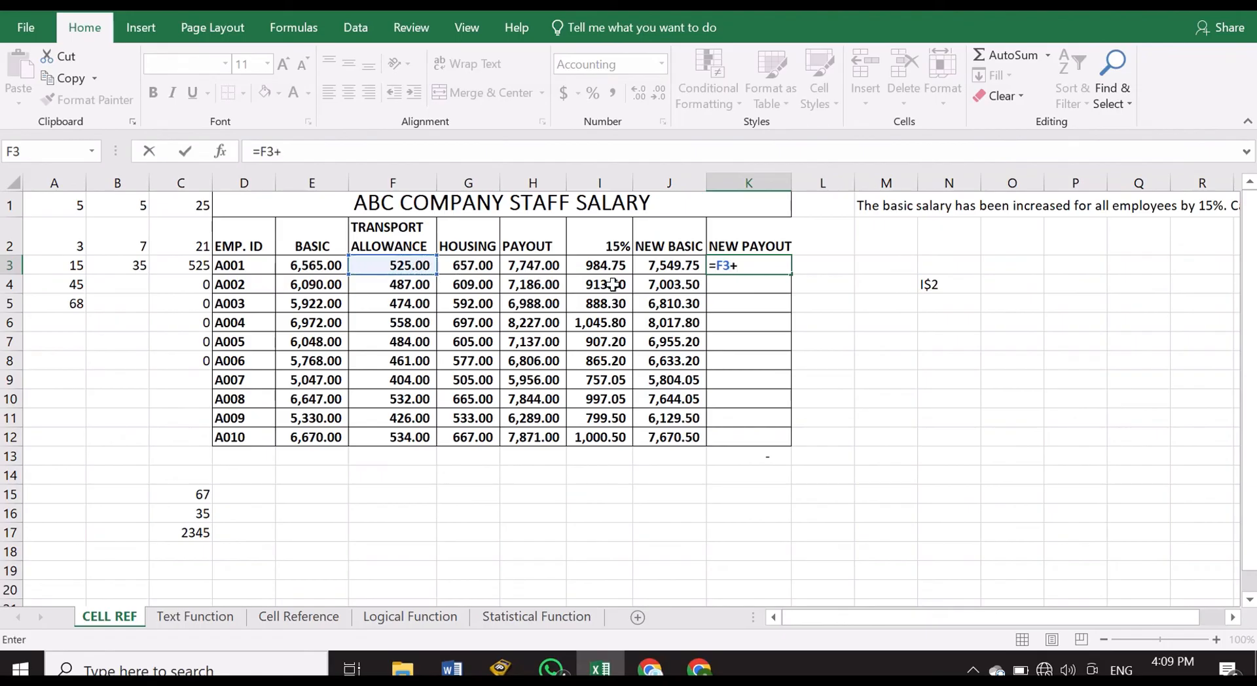
pyautogui.click(483, 262)
pyautogui.write('+')
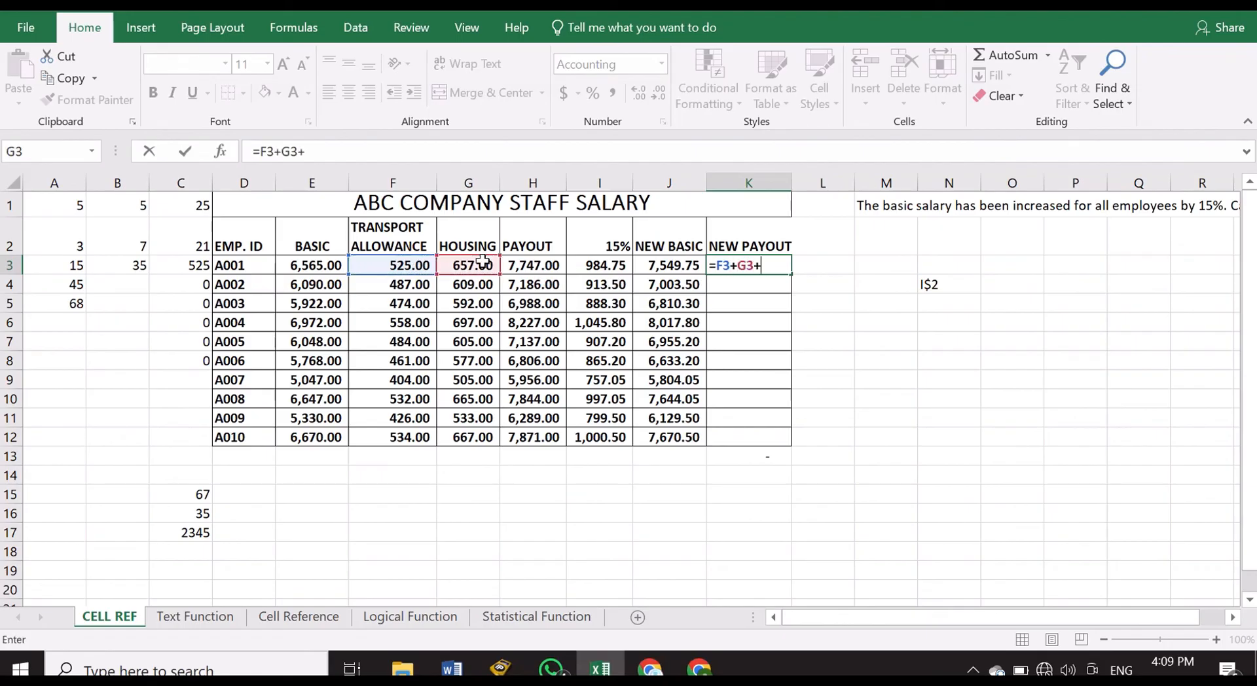
pyautogui.click(665, 267)
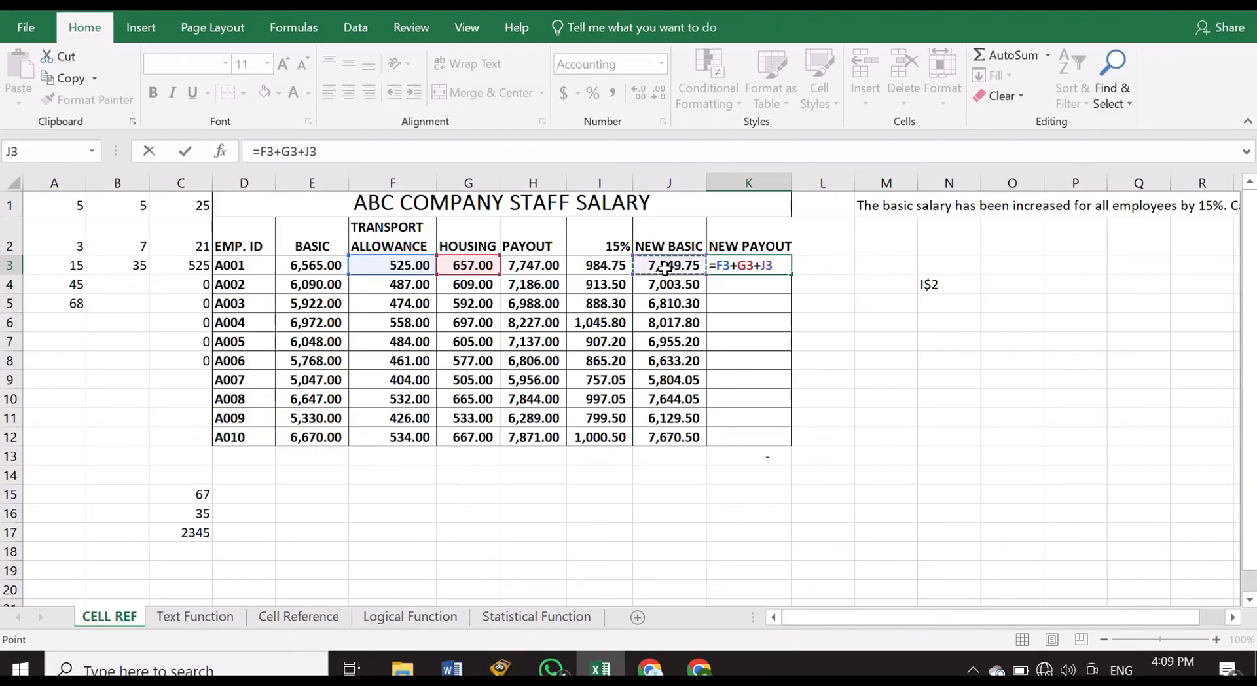
pyautogui.press('Return')
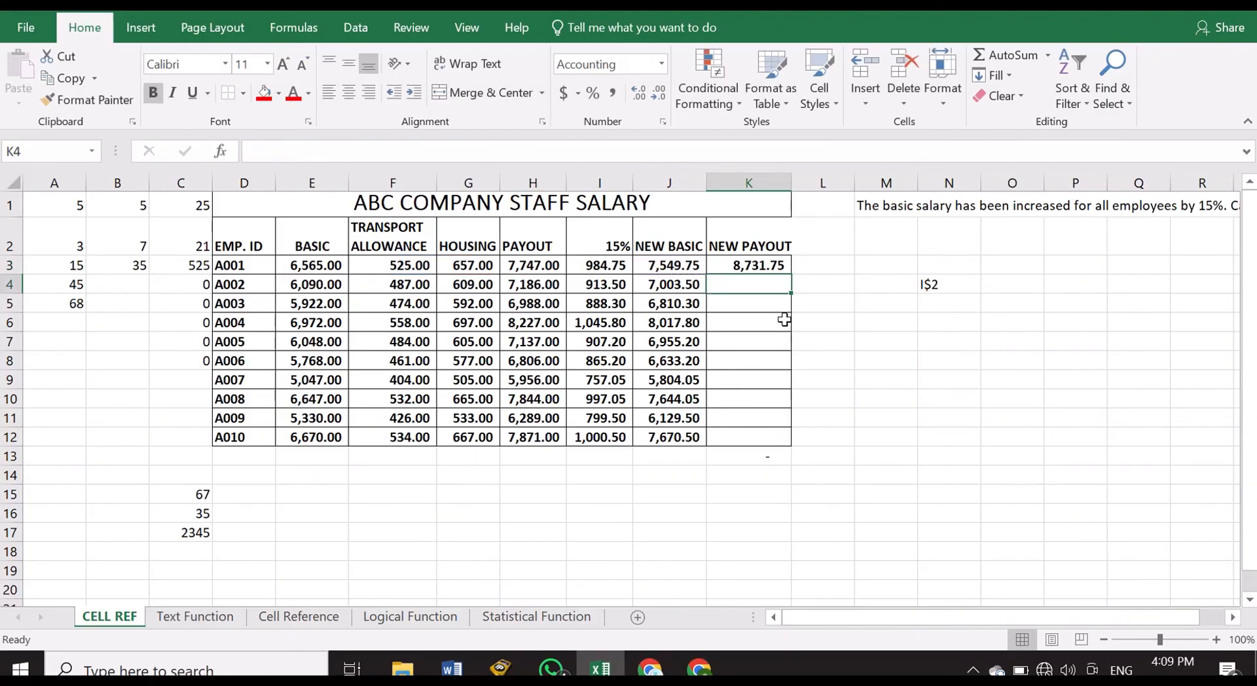
# Fill the new payout formula from K3 down to K12.
pyautogui.click(746, 267)
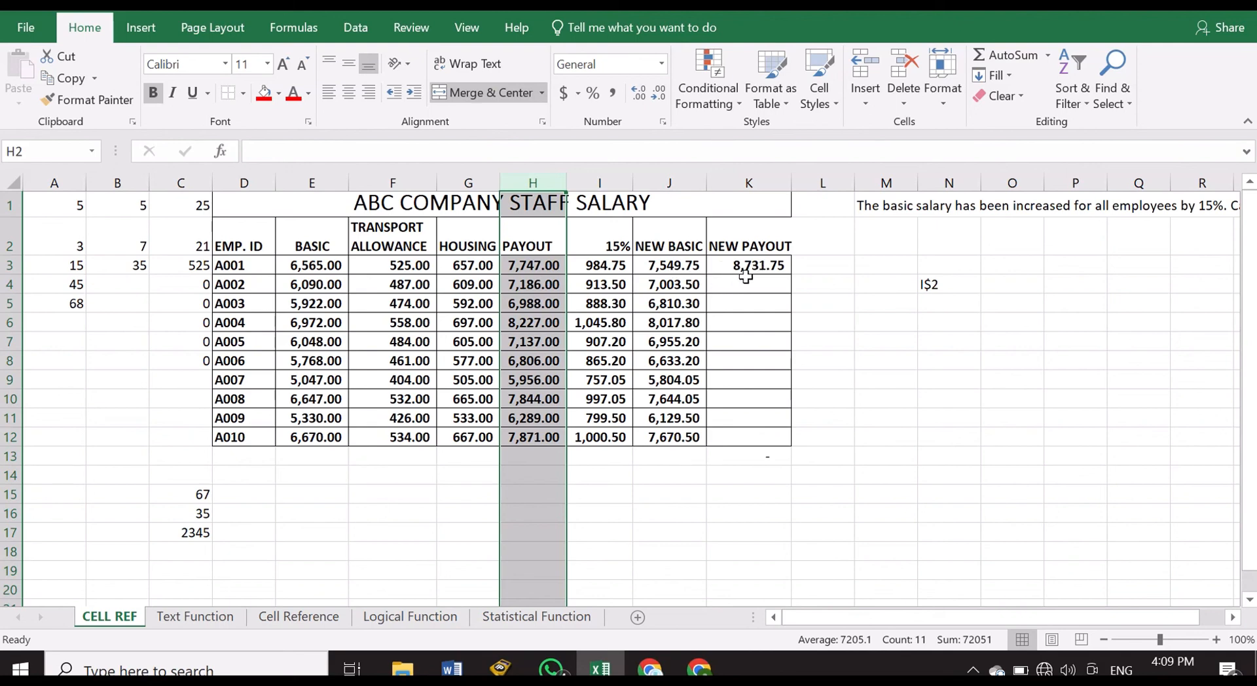
pyautogui.click(778, 269)
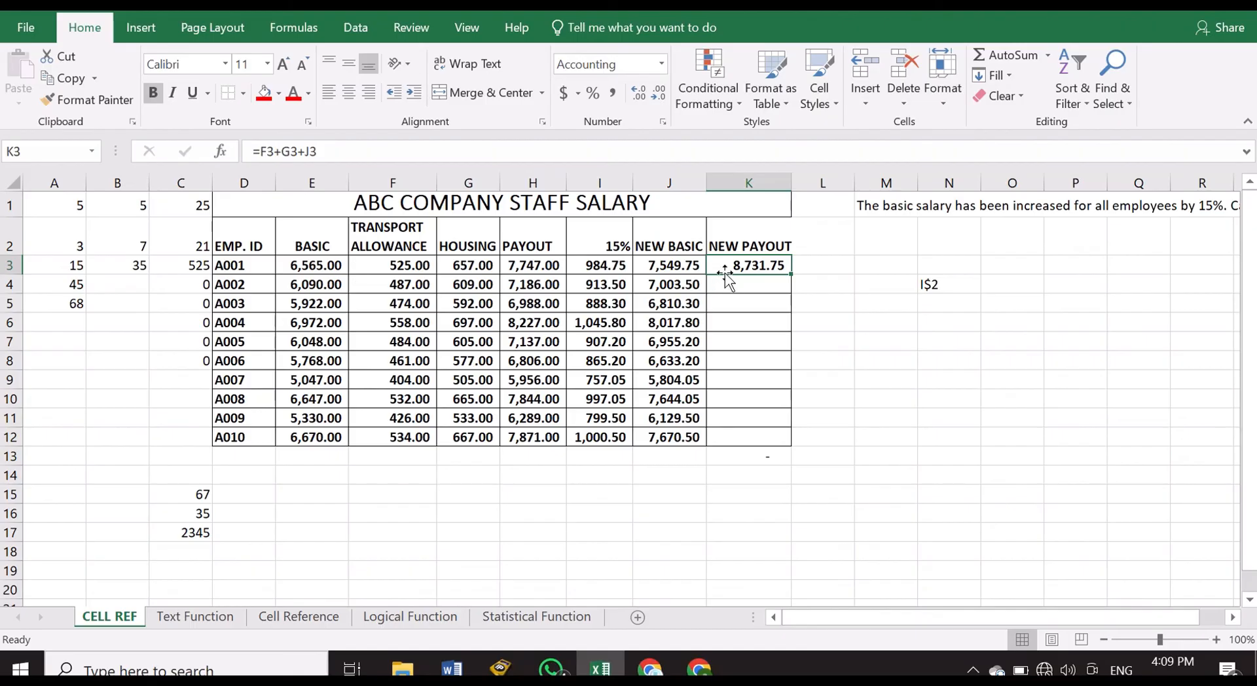
pyautogui.moveTo(792, 275); pyautogui.dragTo(797, 440)
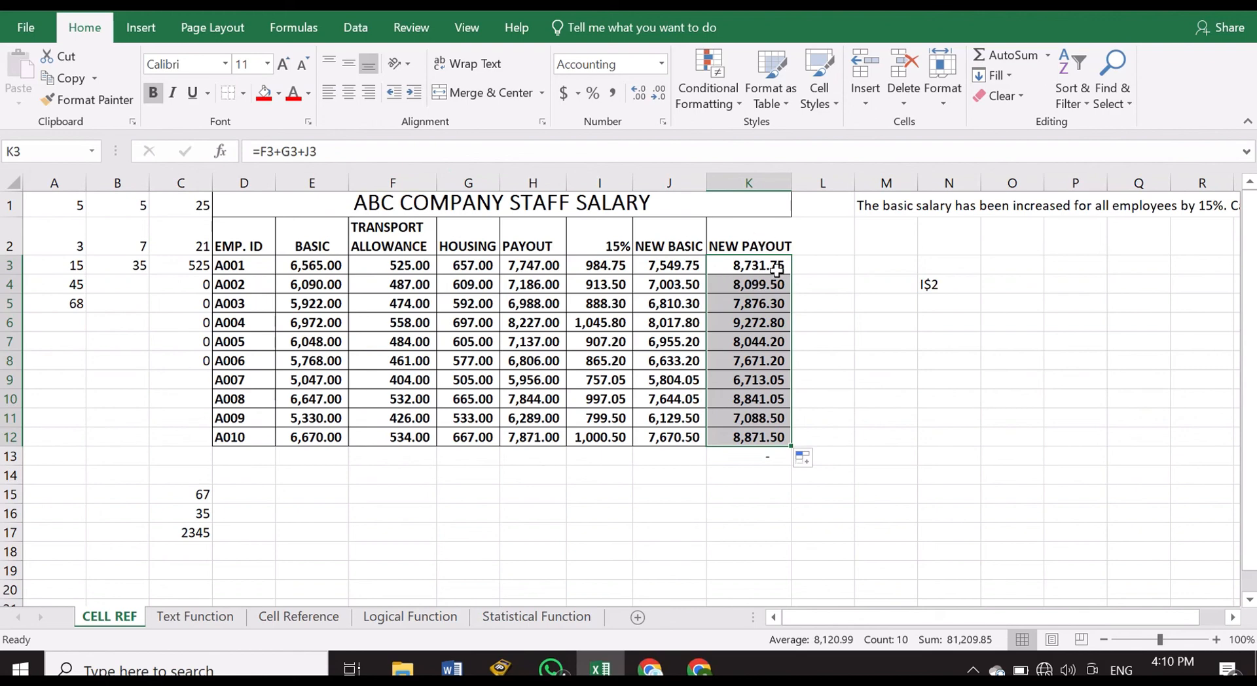
# Total the new payouts K3 to K12 in cell K13 with AutoSum and check the resulting formula.
pyautogui.click(748, 456)
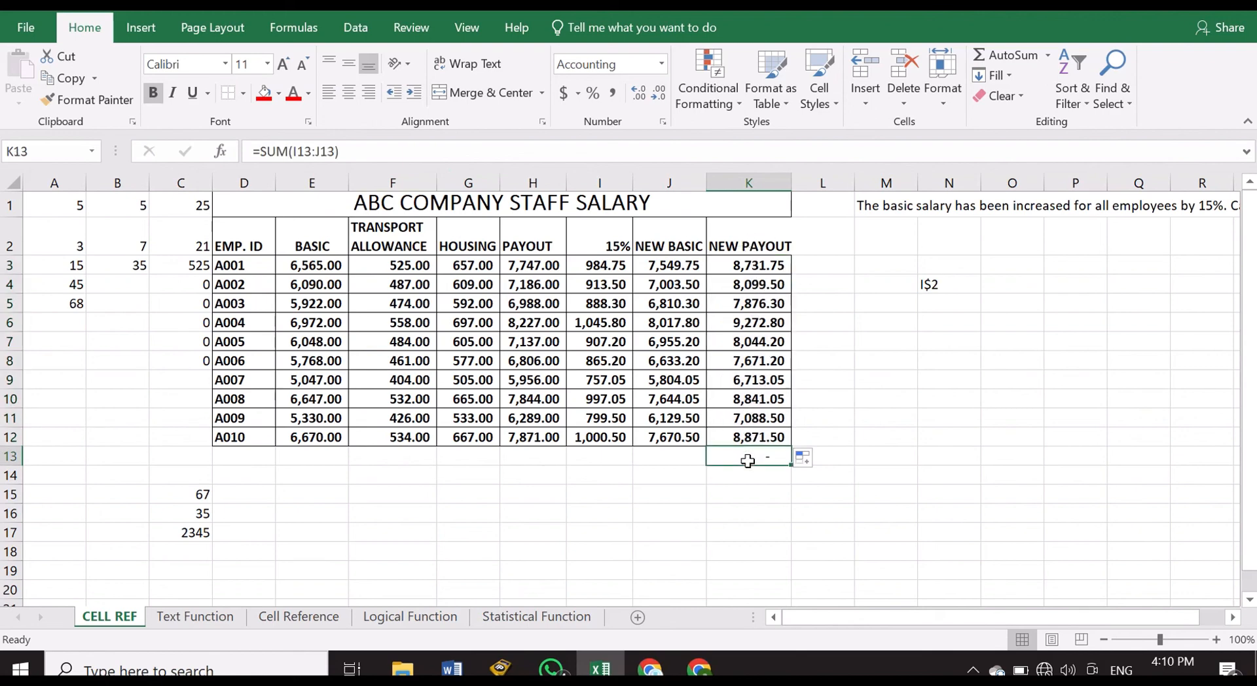
pyautogui.moveTo(765, 265); pyautogui.dragTo(744, 457)
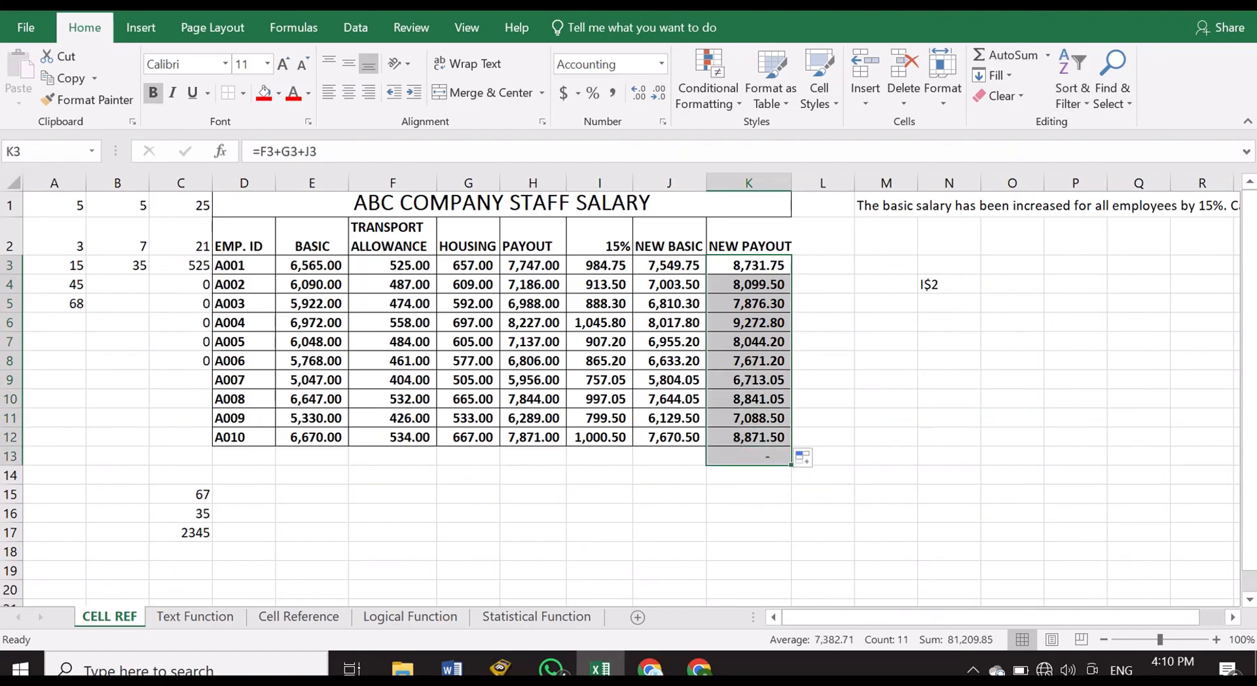
pyautogui.click(1009, 55)
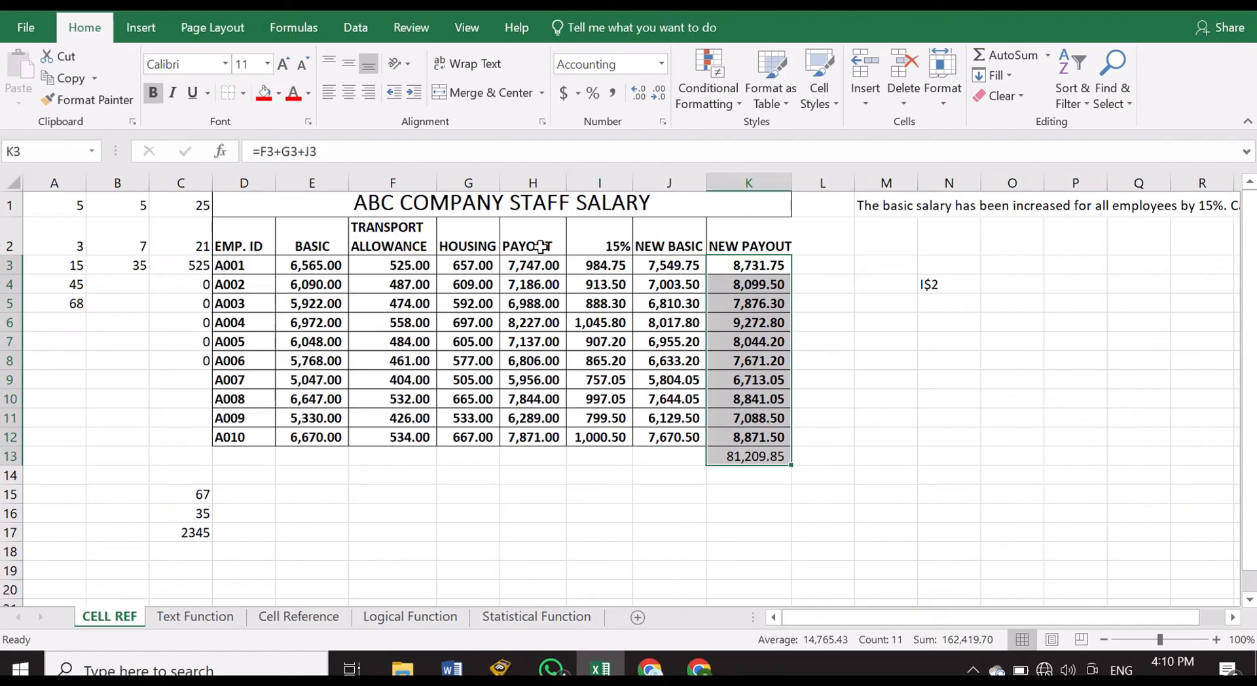
pyautogui.click(759, 494)
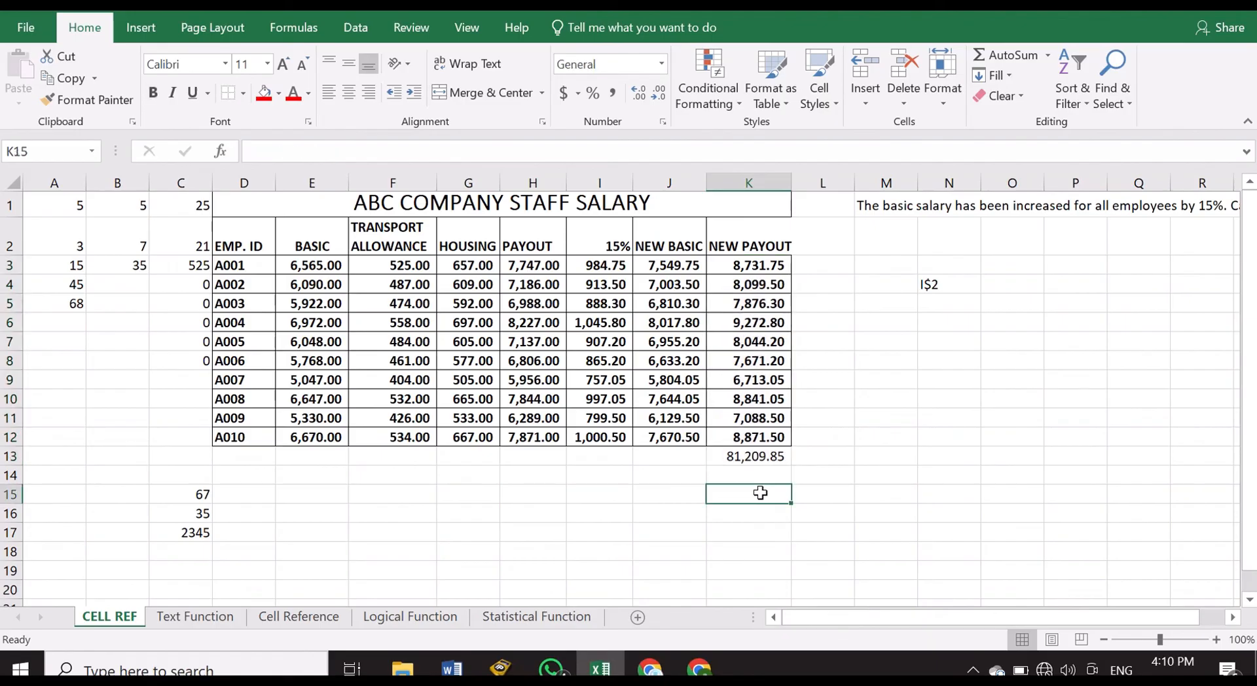
pyautogui.click(724, 454)
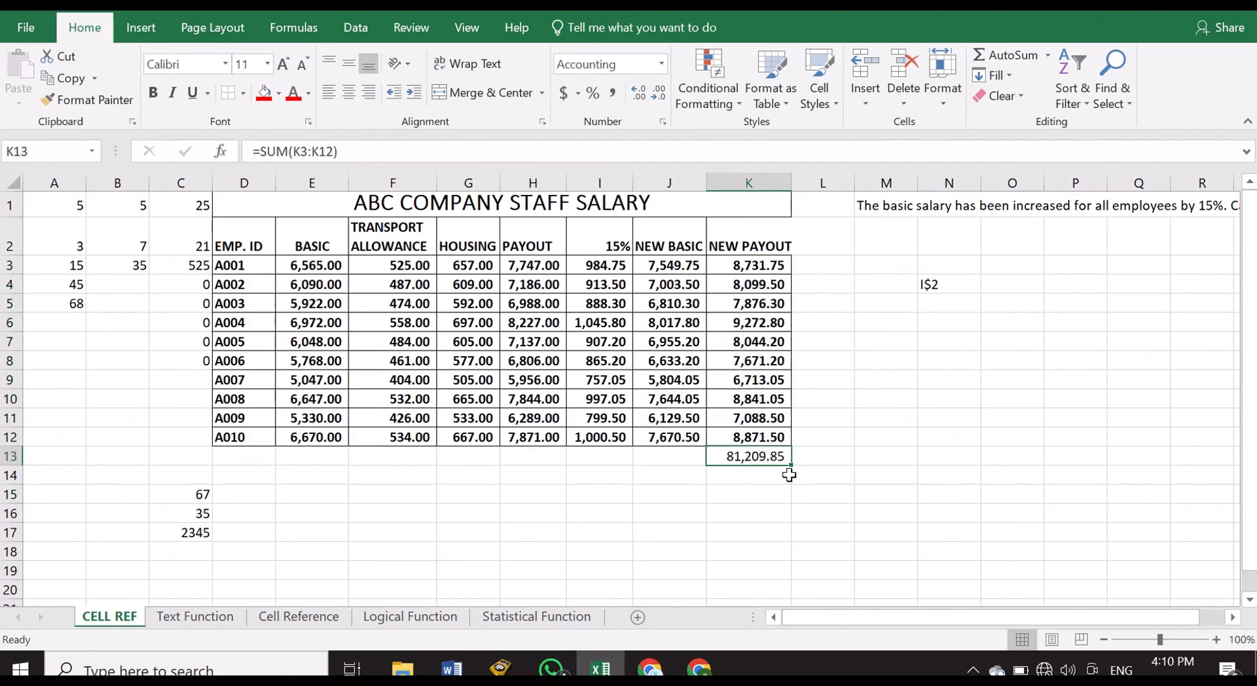